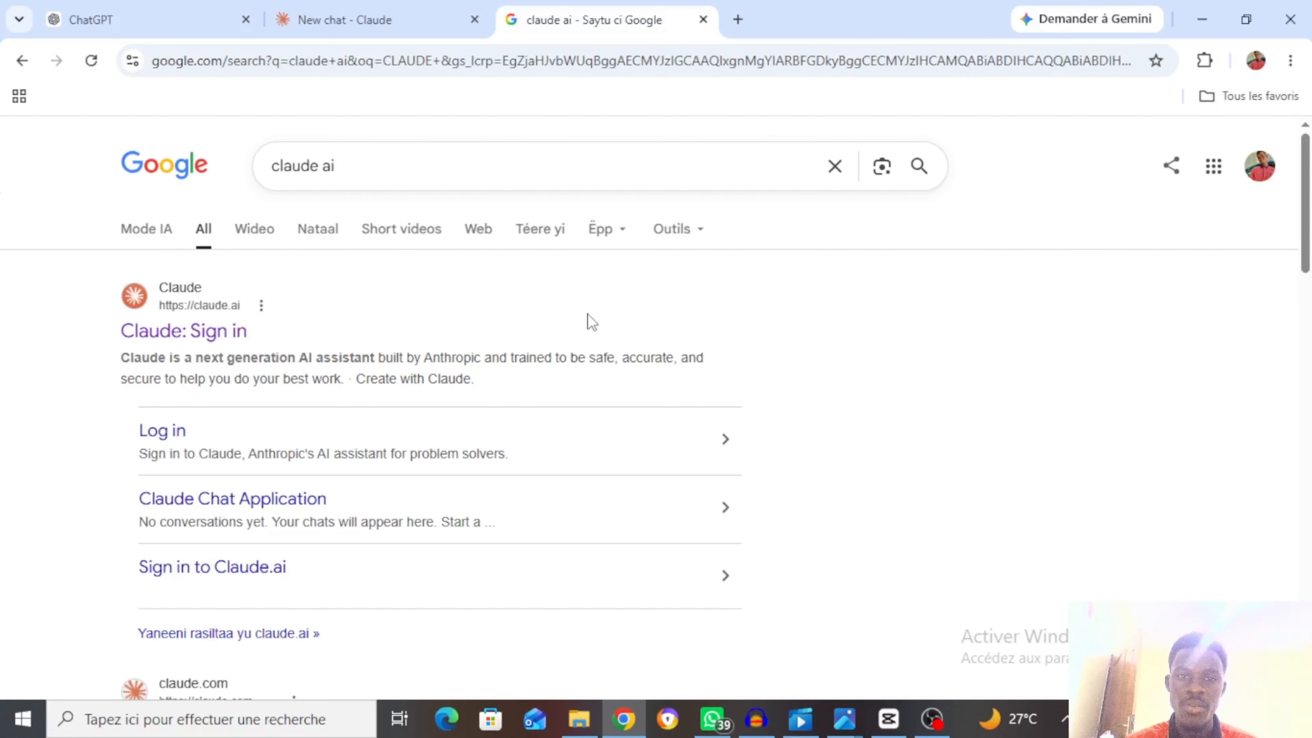
Switch to Claude and submit the prompt "Génére moi un ebook bien structuré sur le marketing digitale".
click(390, 26)
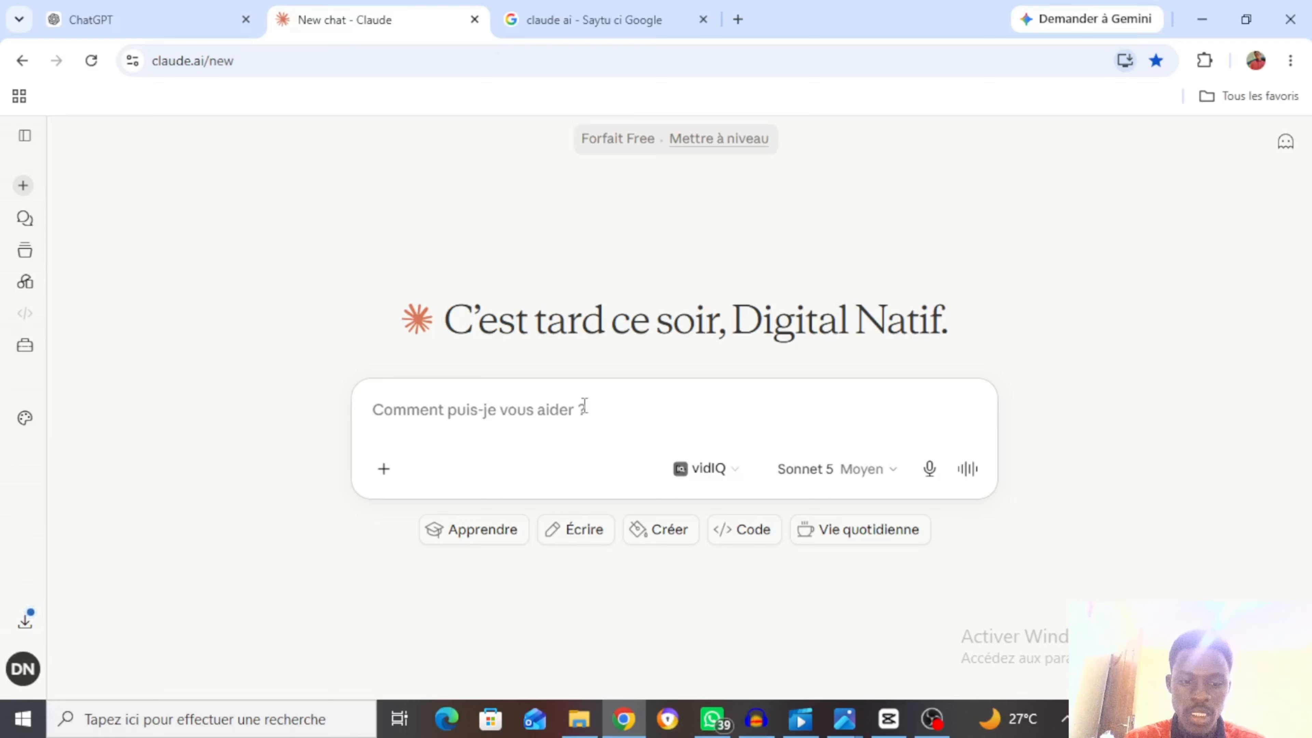
text(Génére moi un ebook bien structuré sur le marketing digitale)
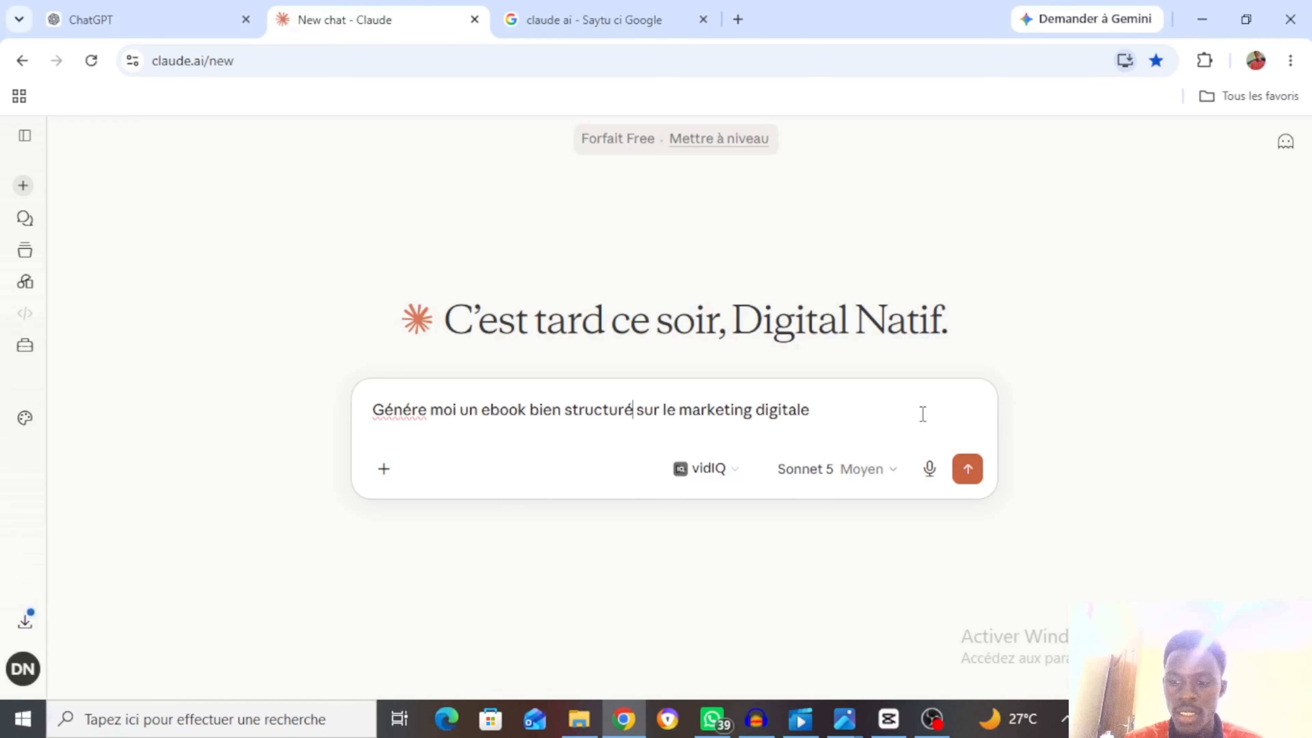
key(Return)
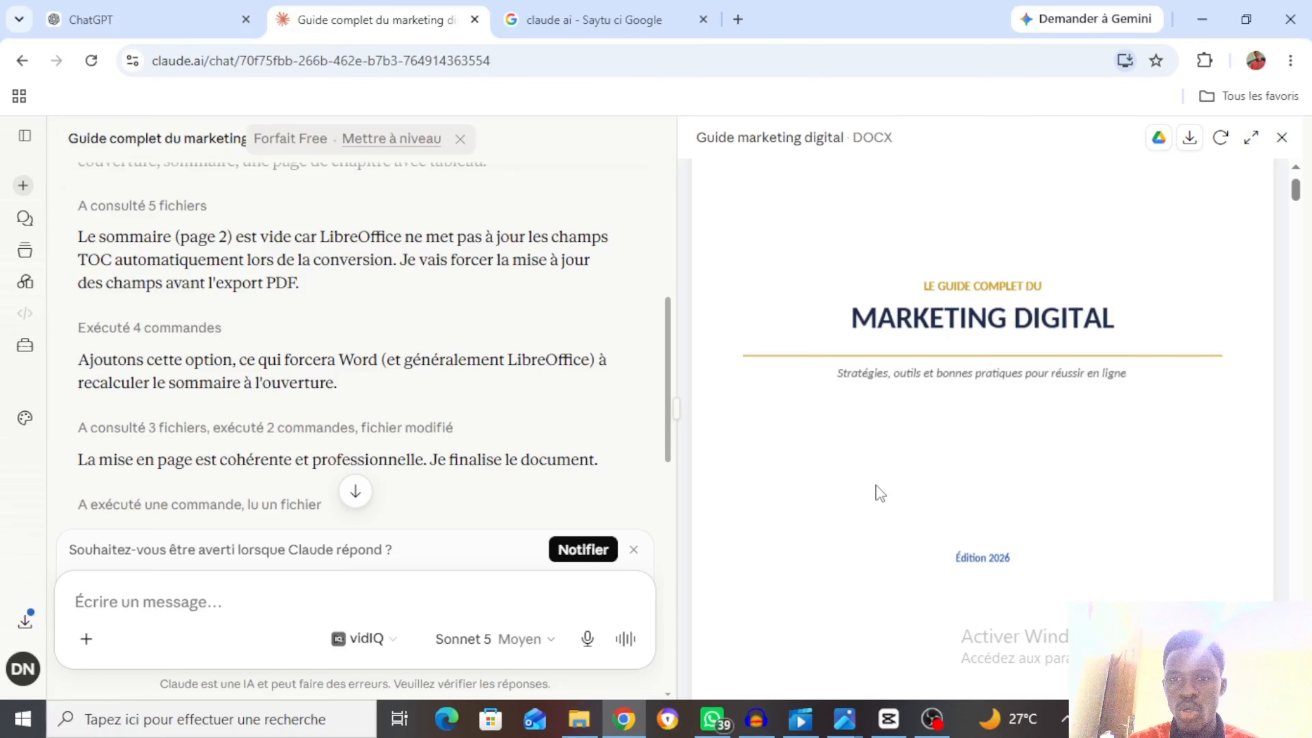
Examine the generated marketing ebook in the document preview, from the cover through the chapters to the conclusion.
scroll(880, 493, down, 5)
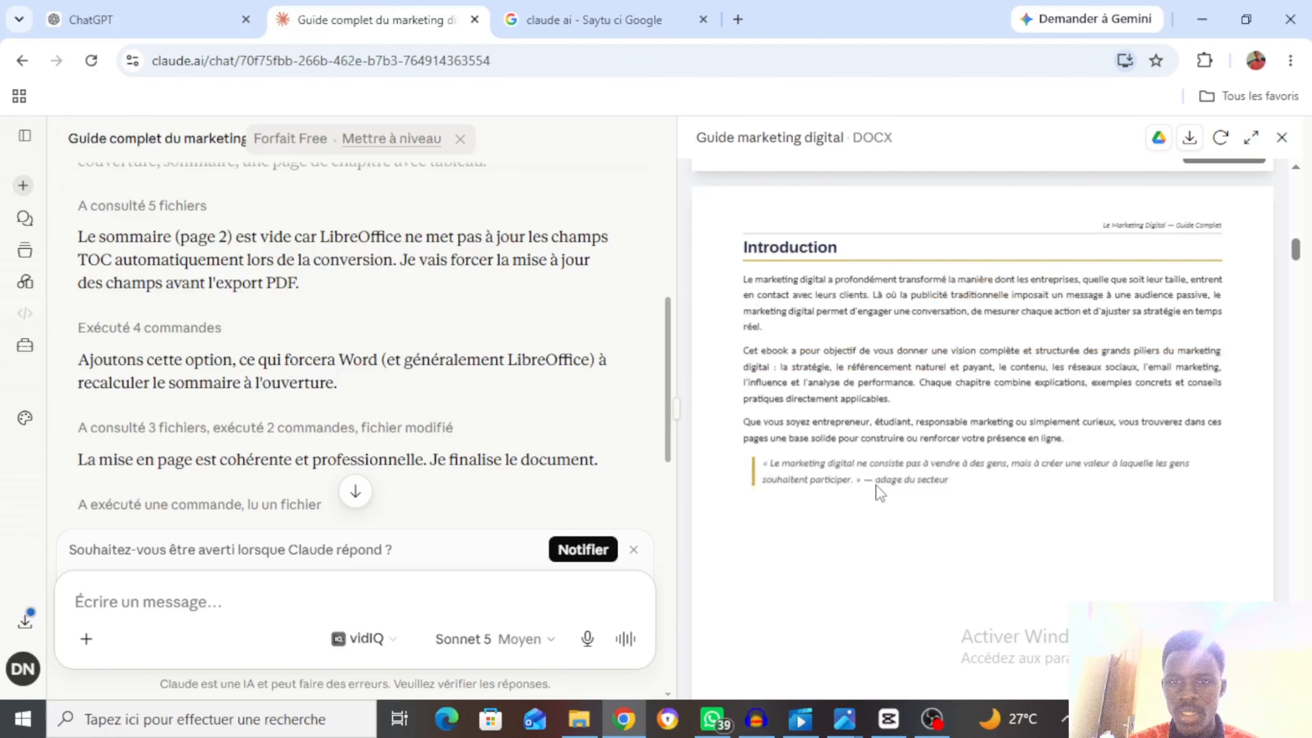
scroll(880, 493, down, 1)
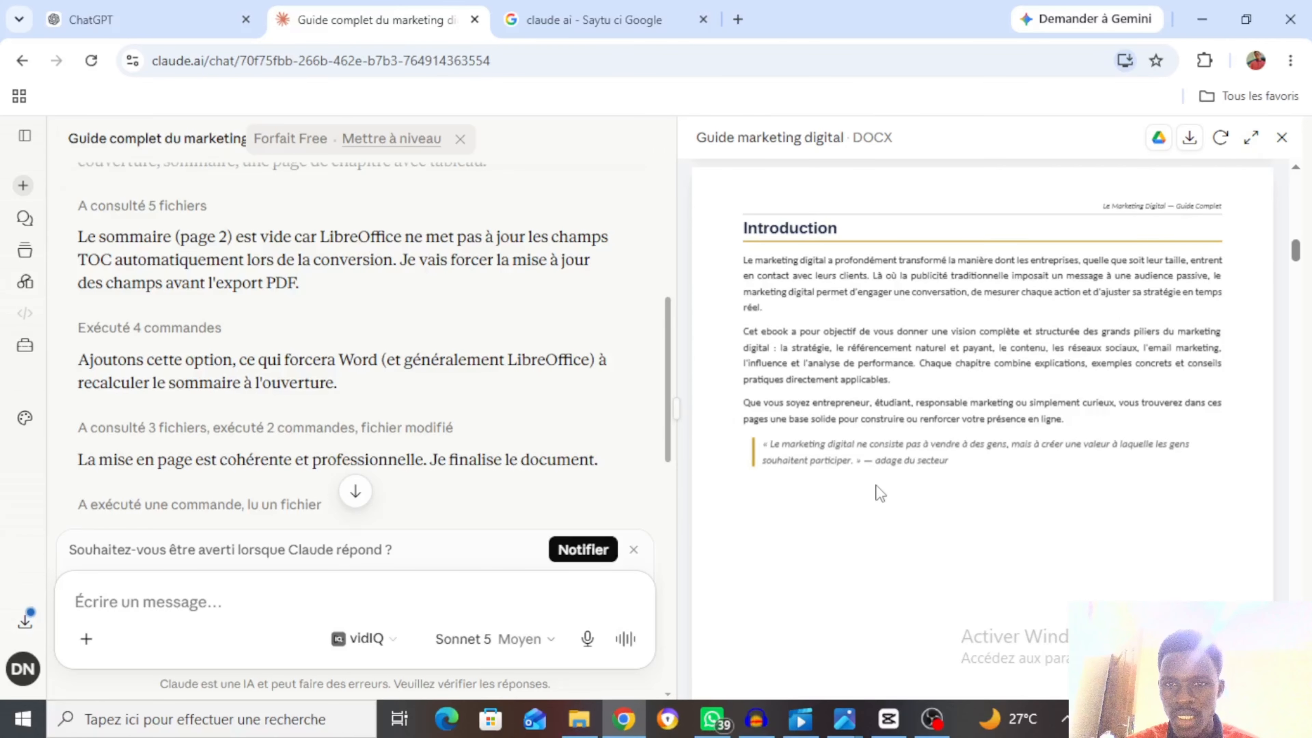
scroll(880, 493, down, 5)
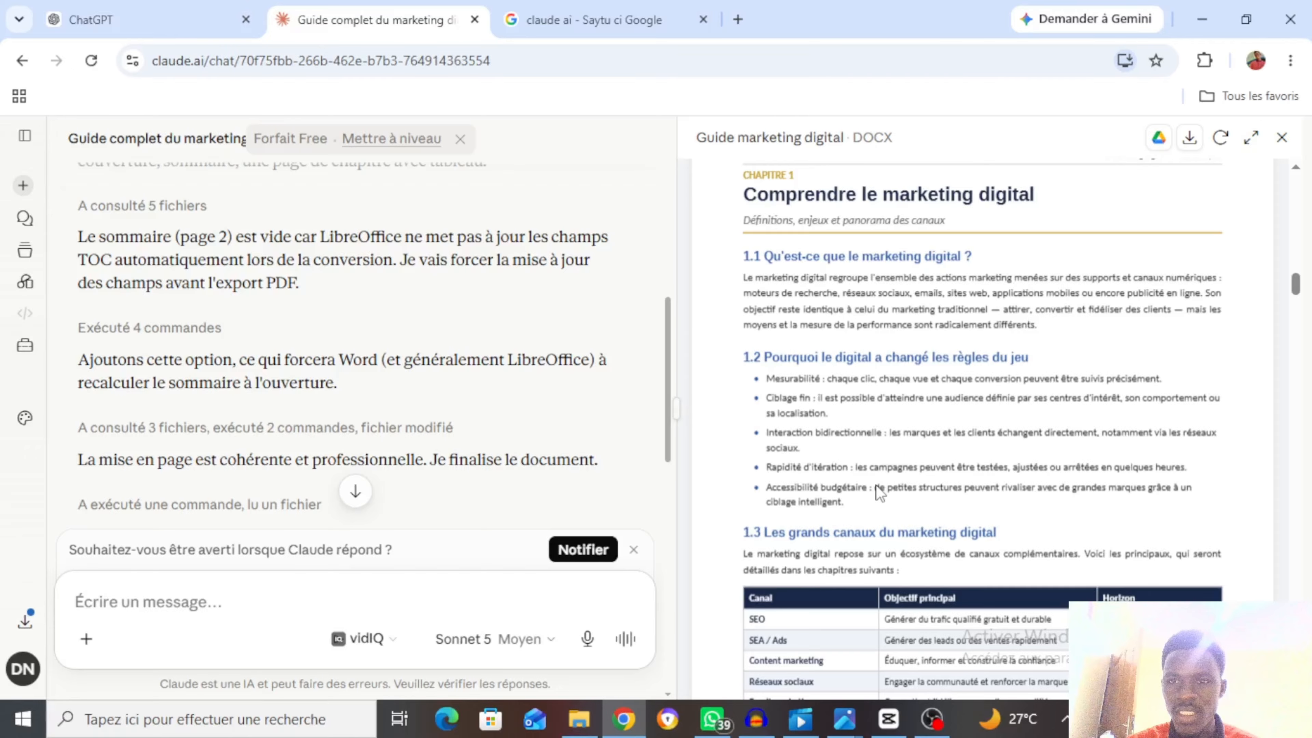
scroll(880, 492, down, 12)
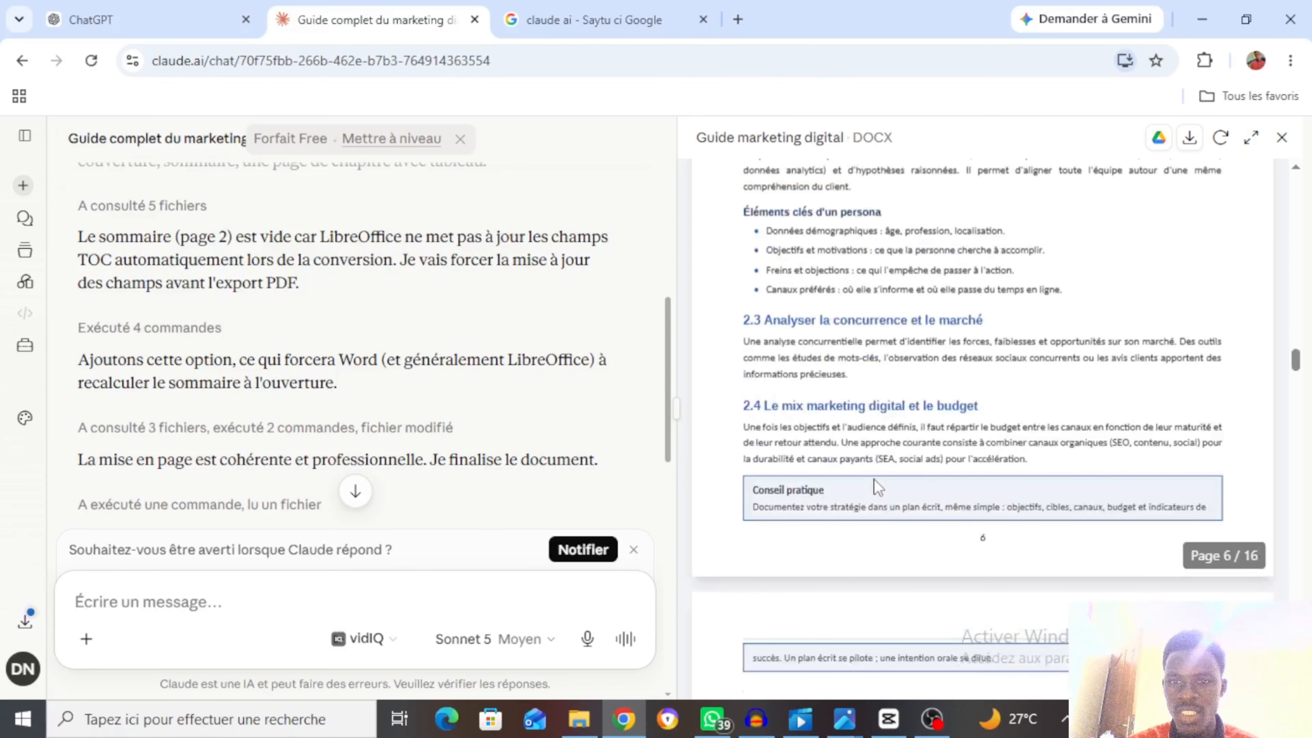
scroll(873, 479, down, 1)
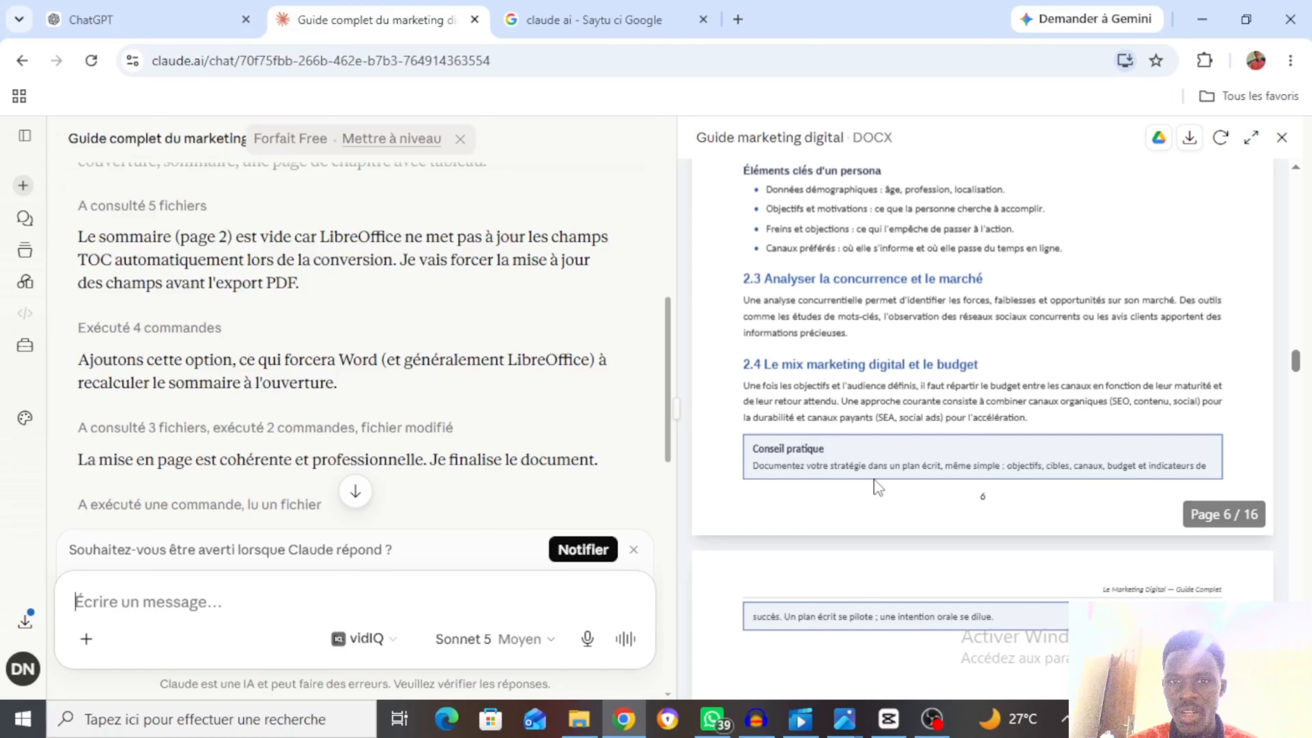
scroll(875, 480, down, 10)
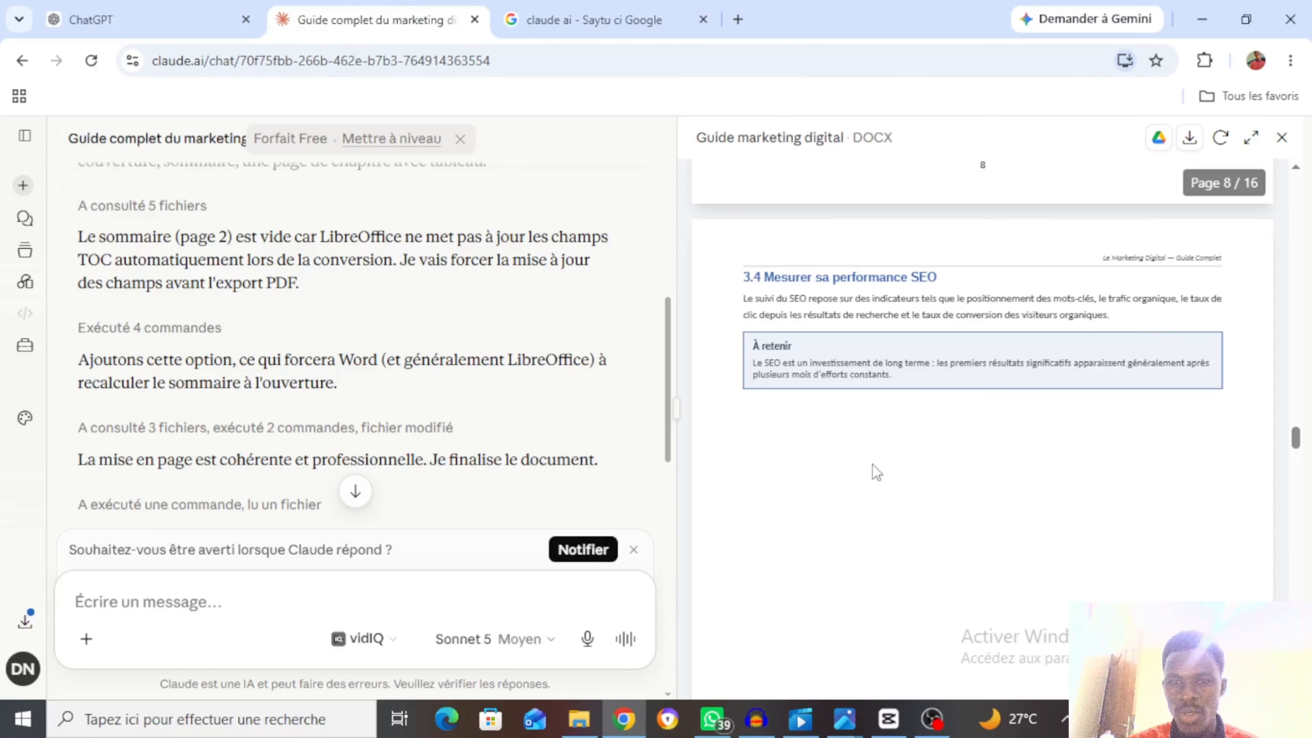
scroll(985, 500, down, 5)
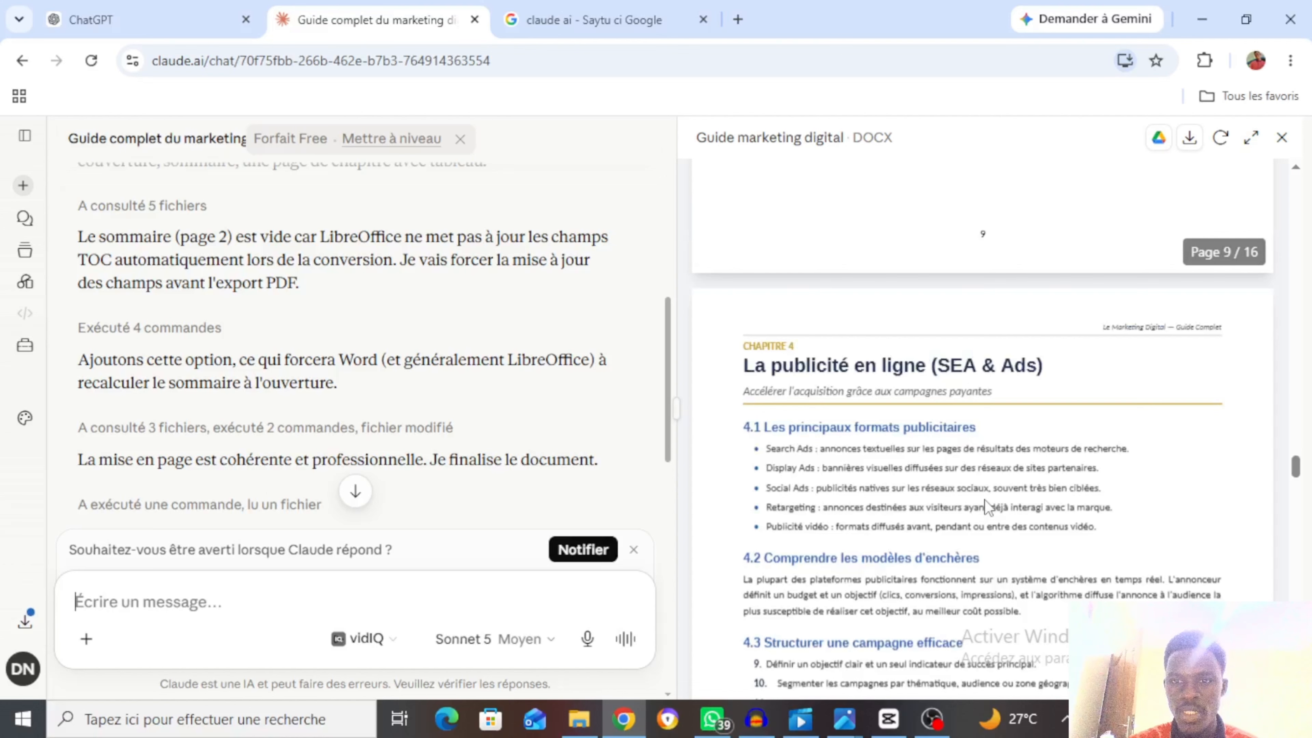
scroll(985, 500, down, 3)
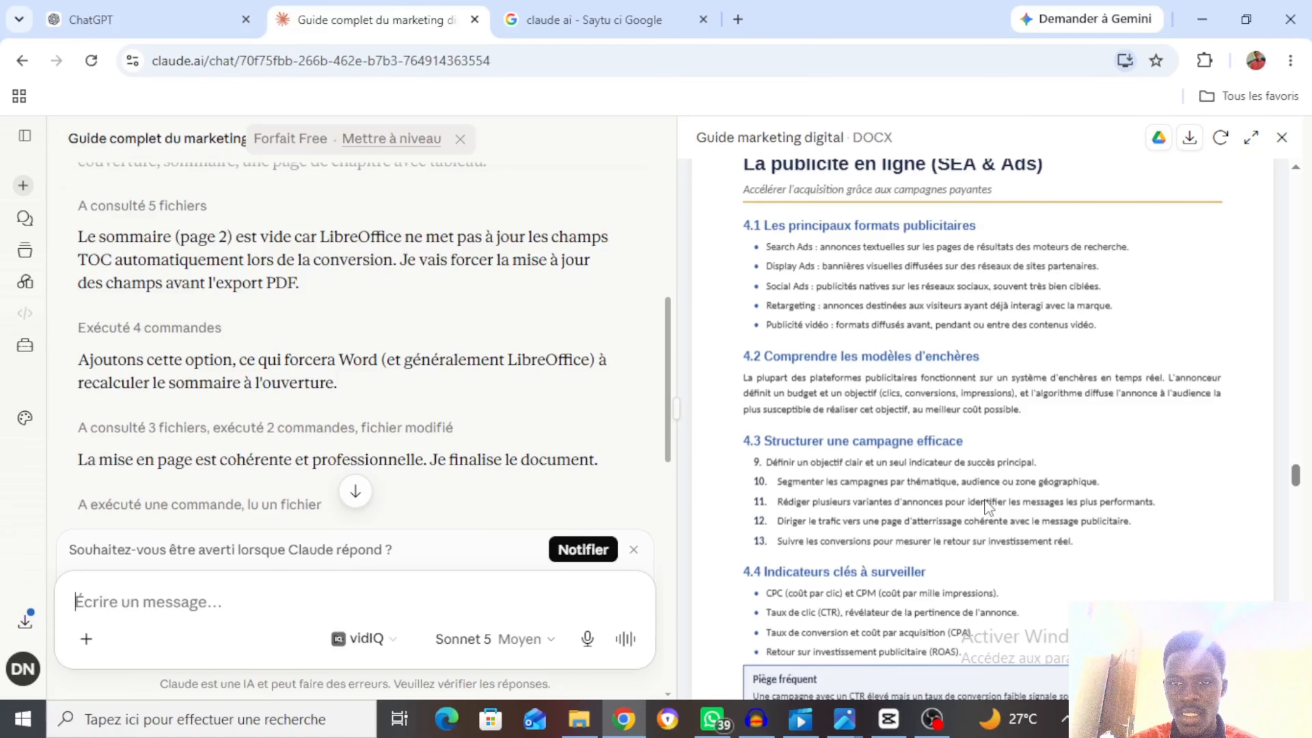
scroll(1153, 491, down, 10)
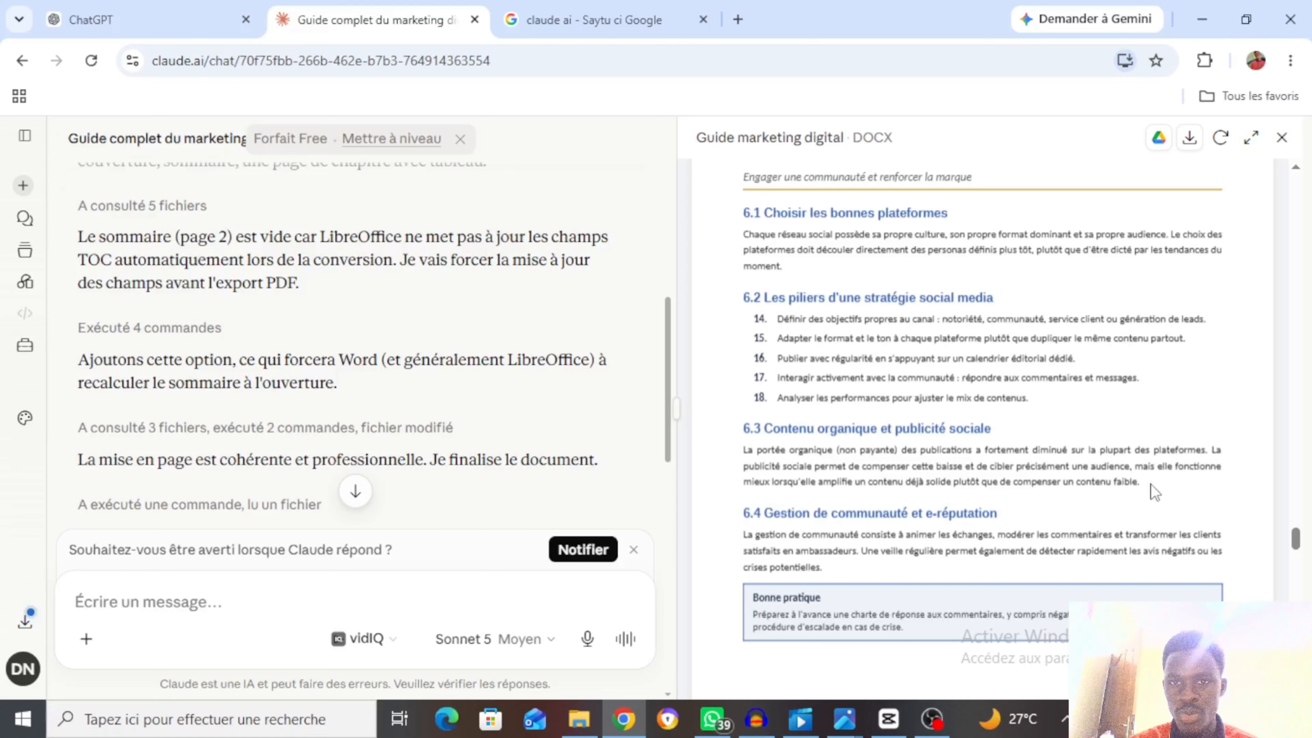
scroll(1153, 492, down, 5)
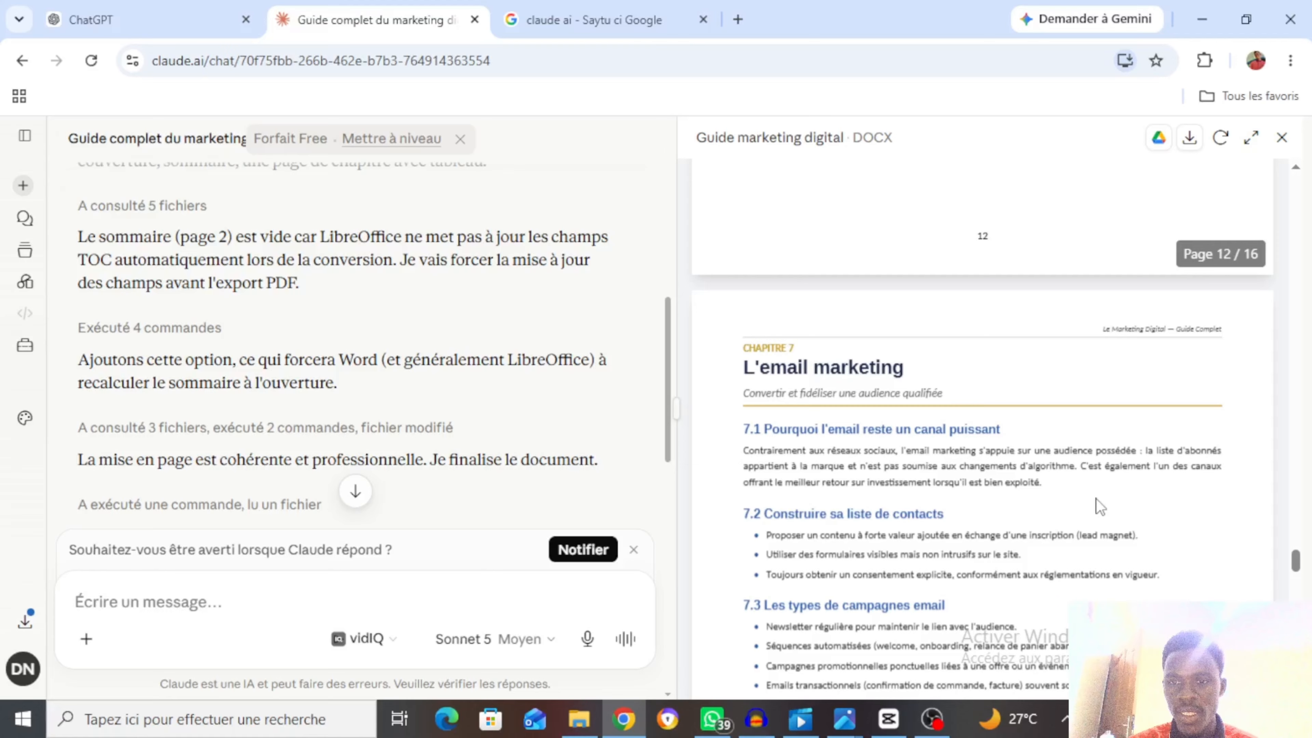
scroll(1097, 499, down, 8)
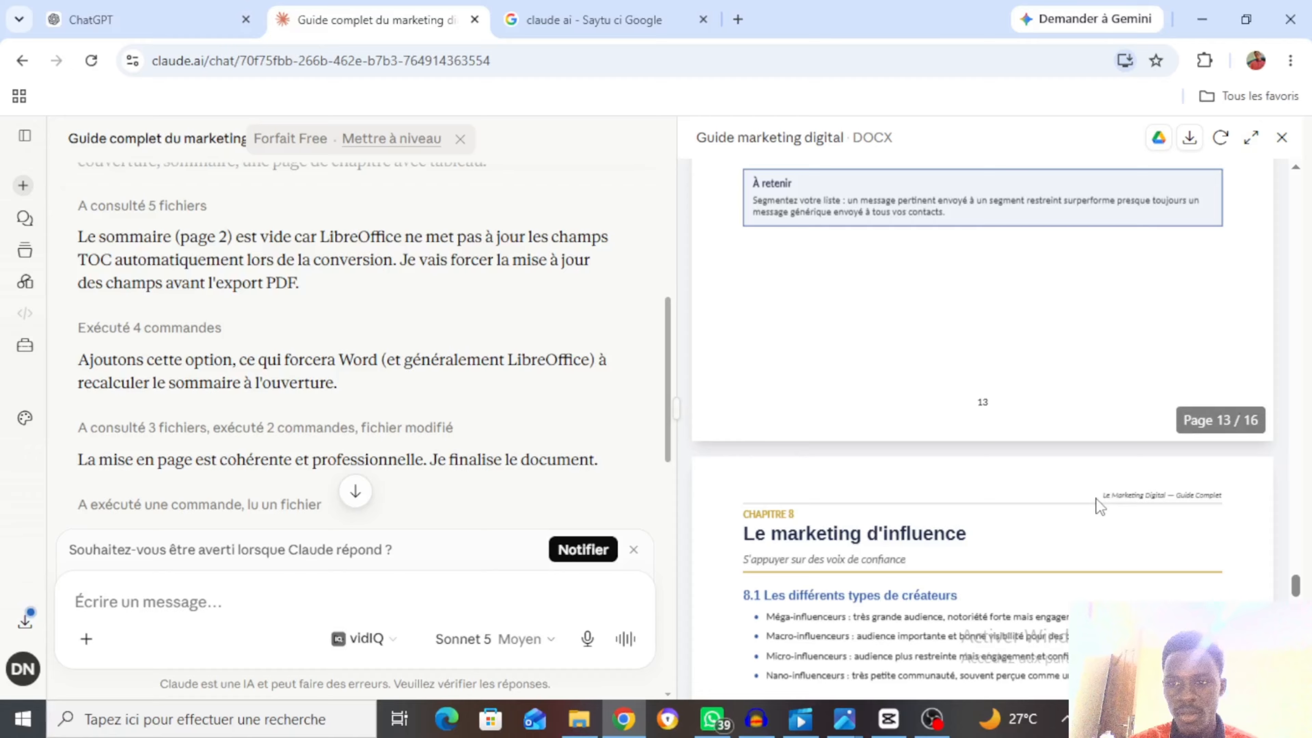
scroll(1097, 499, down, 20)
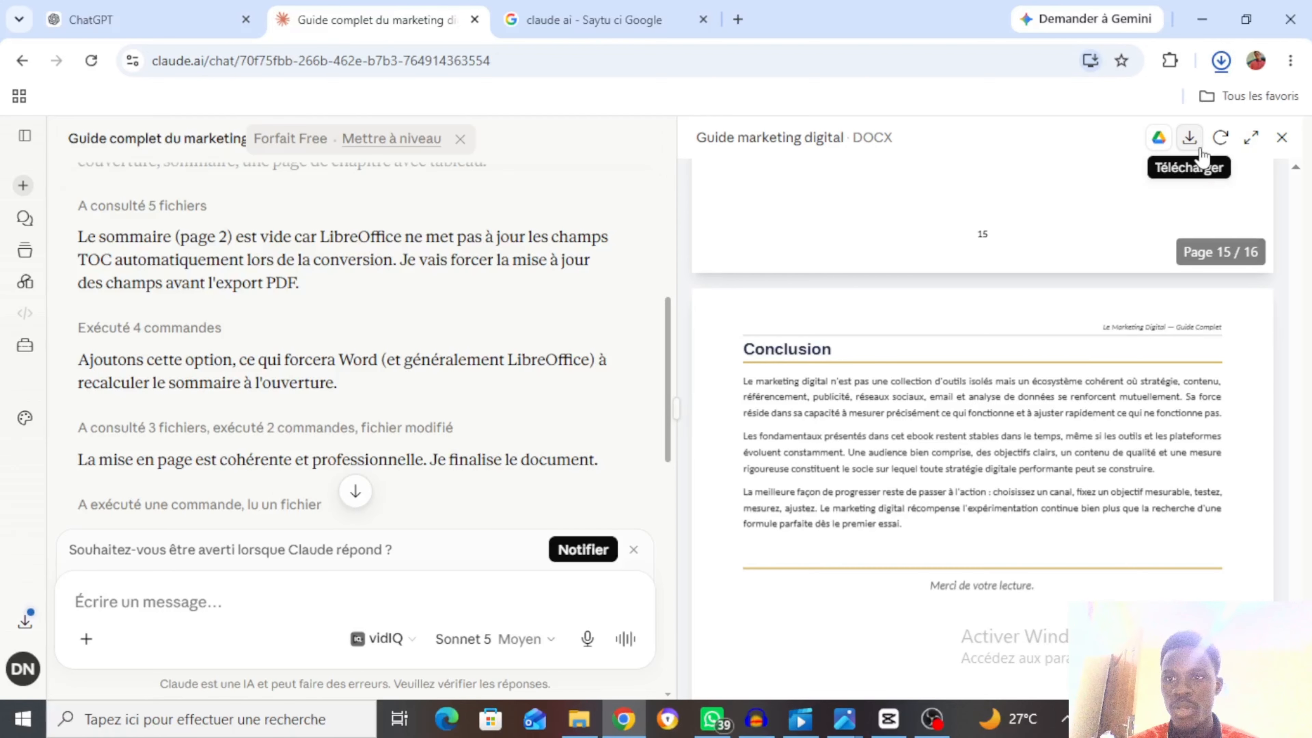
Download the ebook as DOCX and request a PDF version with the message "génére maintenant au format pdf".
click(1198, 147)
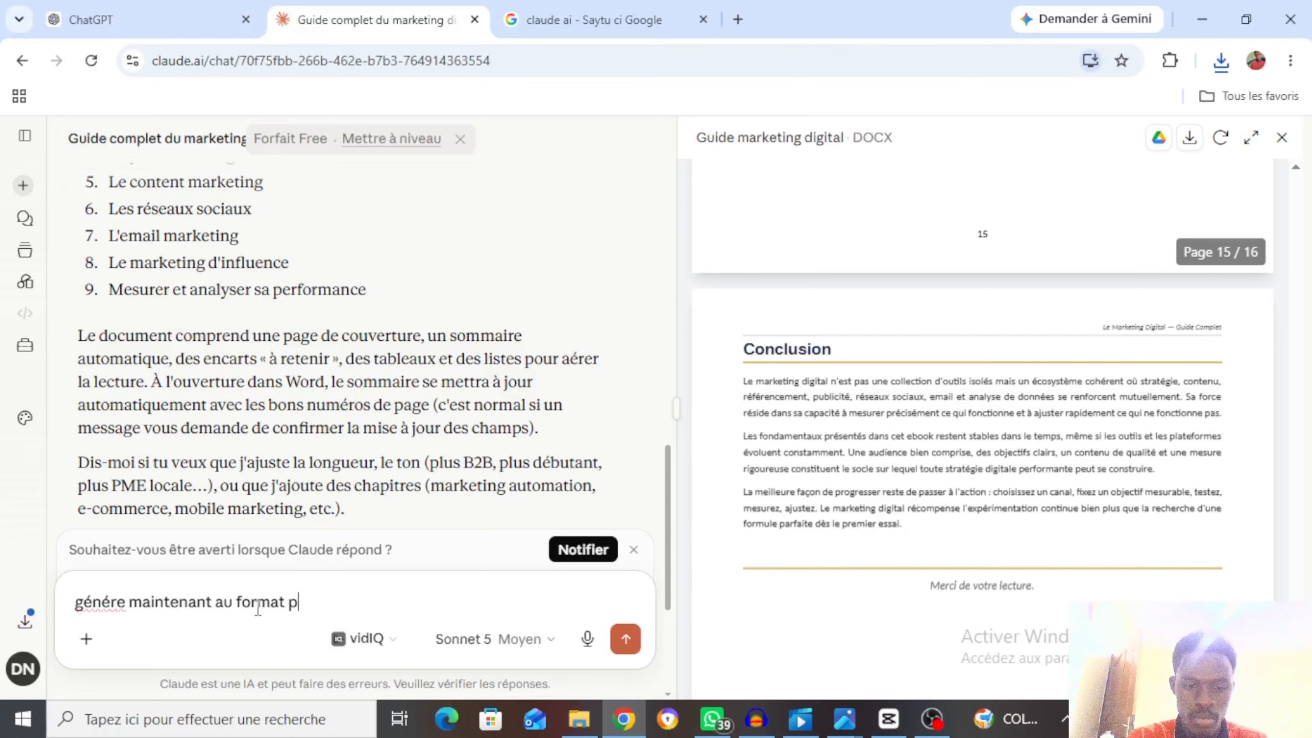
text(df)
key(Return)
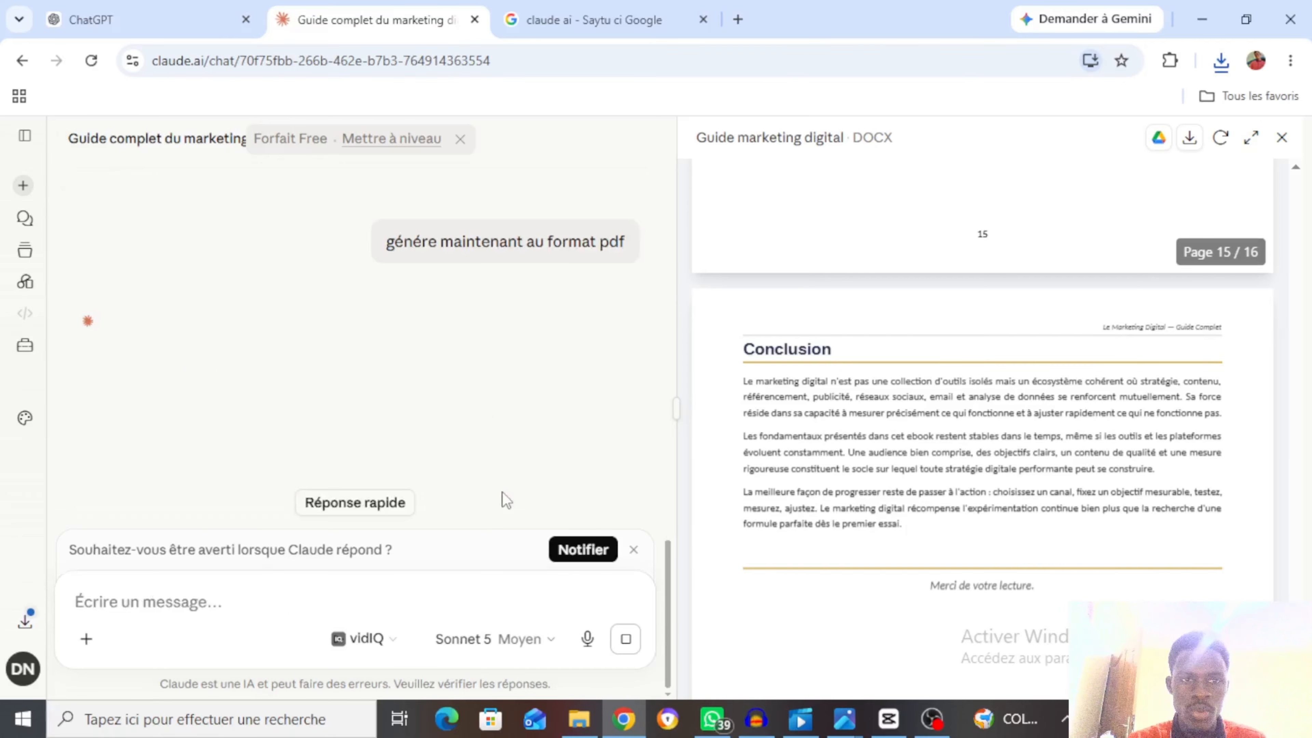
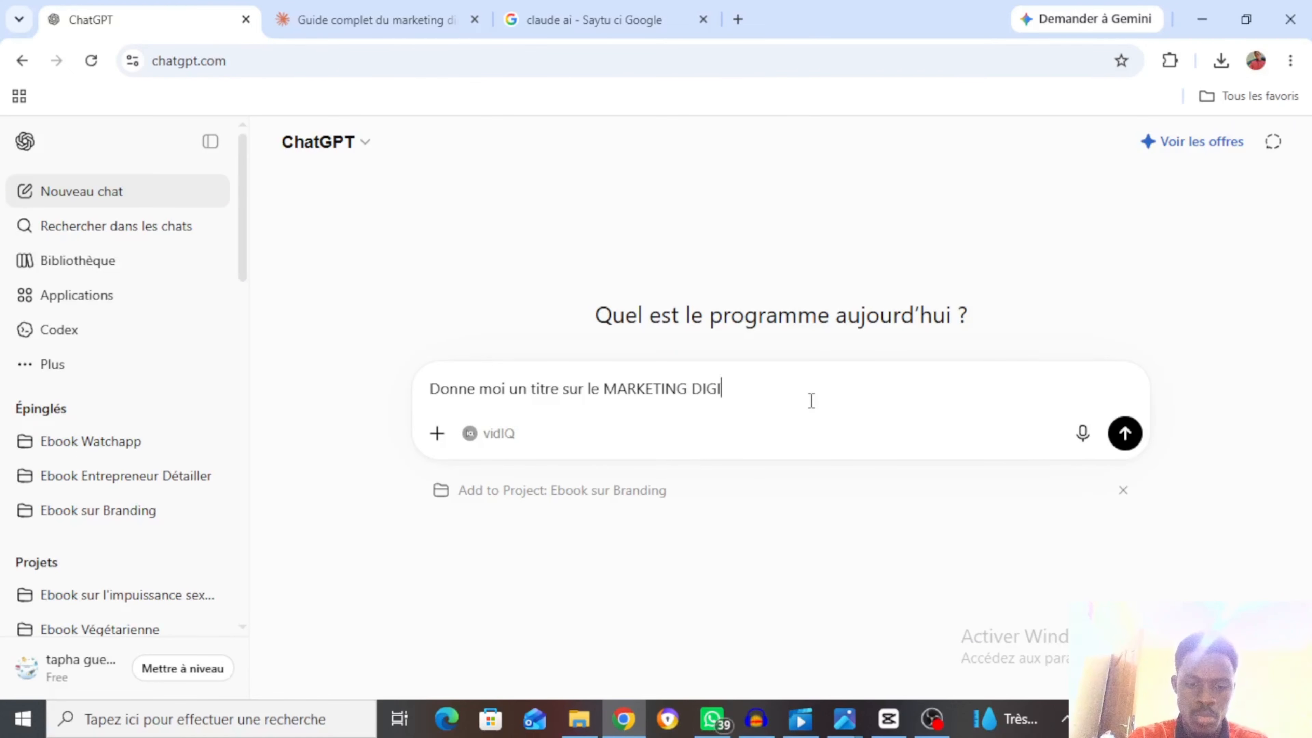
Complete the ChatGPT prompt as "Donne moi un titre sur le MARKETING DIGITALE" and send it.
text(ITALE)
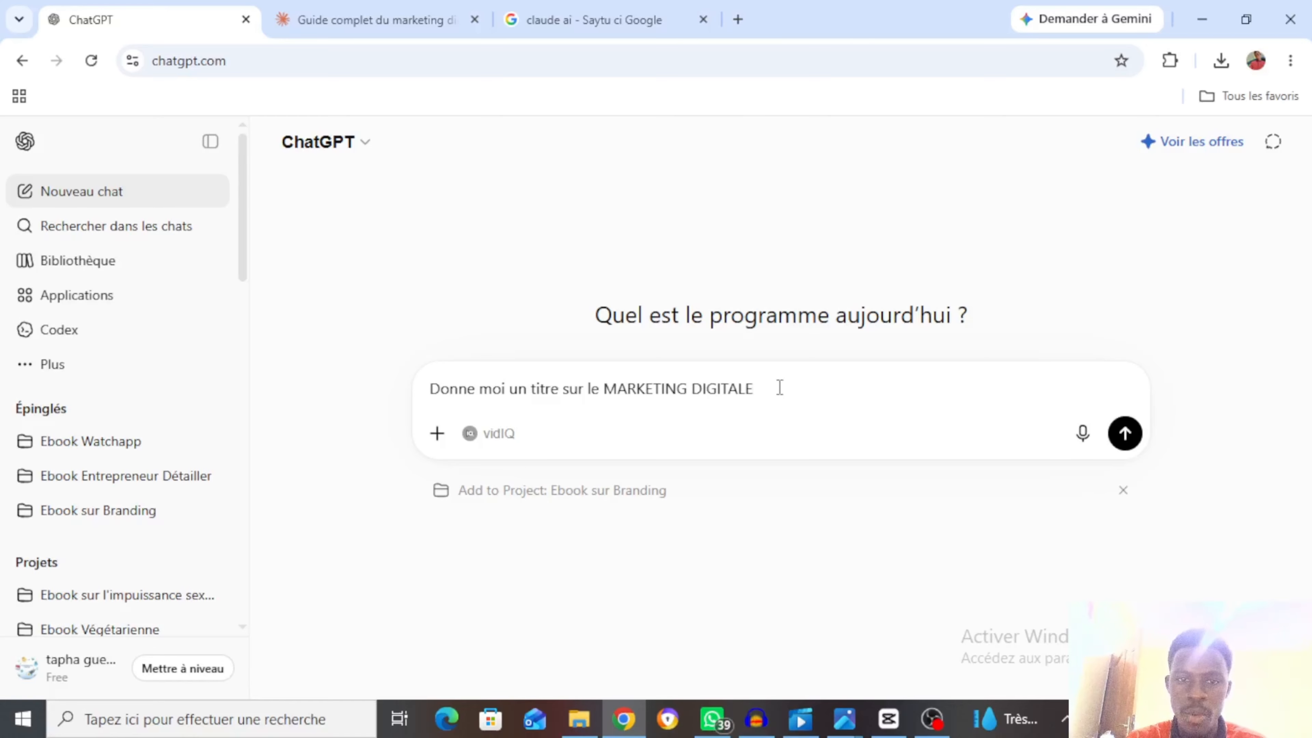
key(Return)
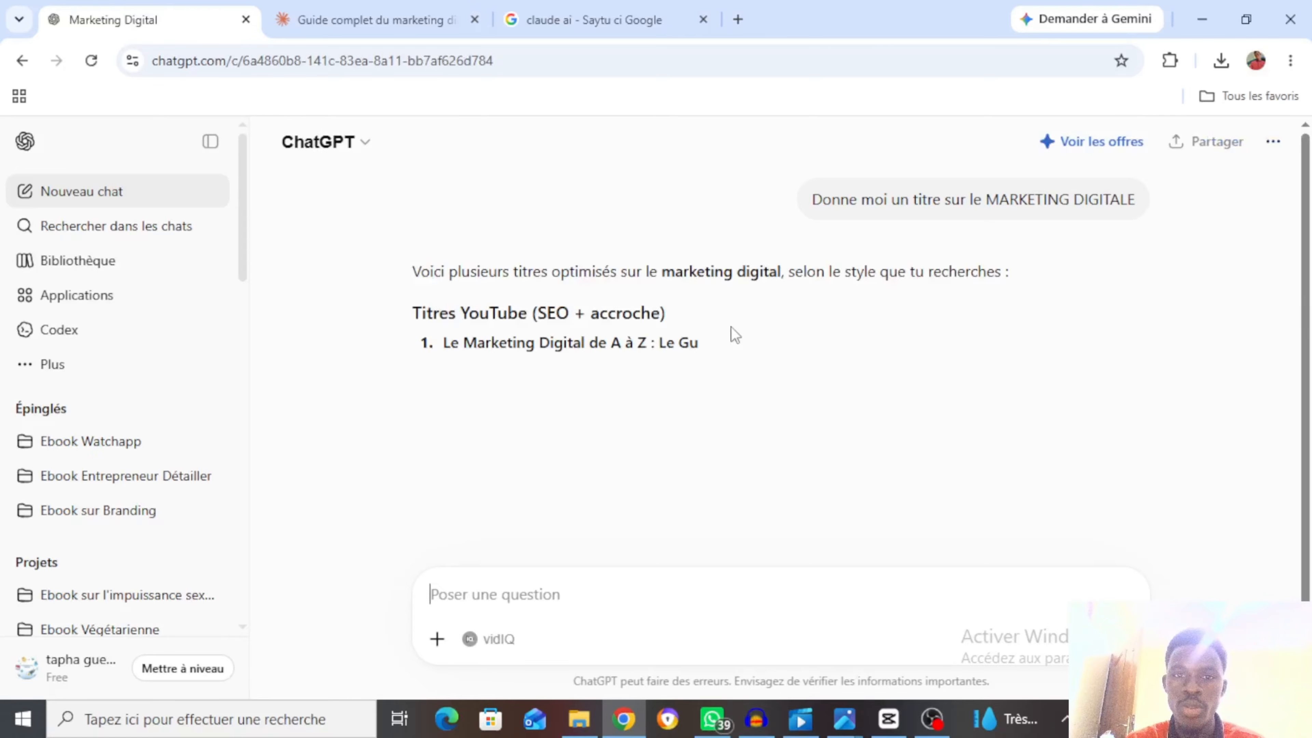
key(Down)
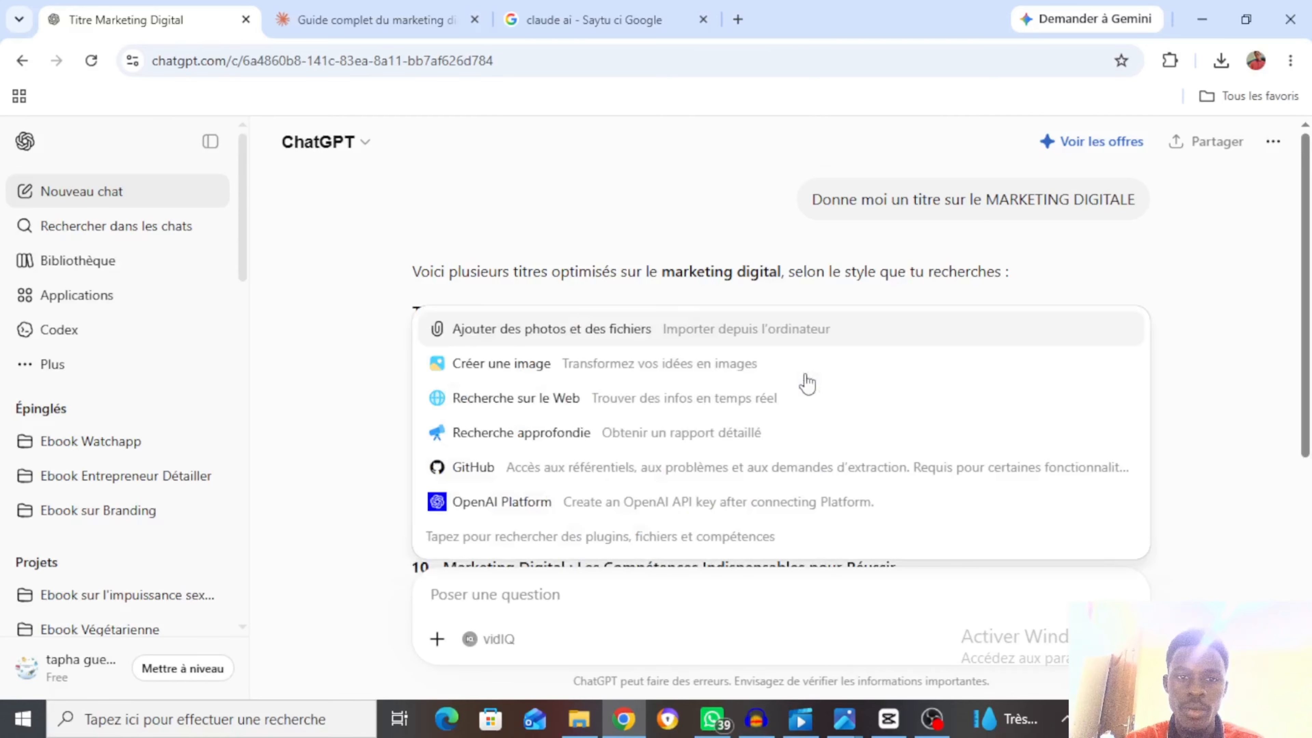
click(359, 325)
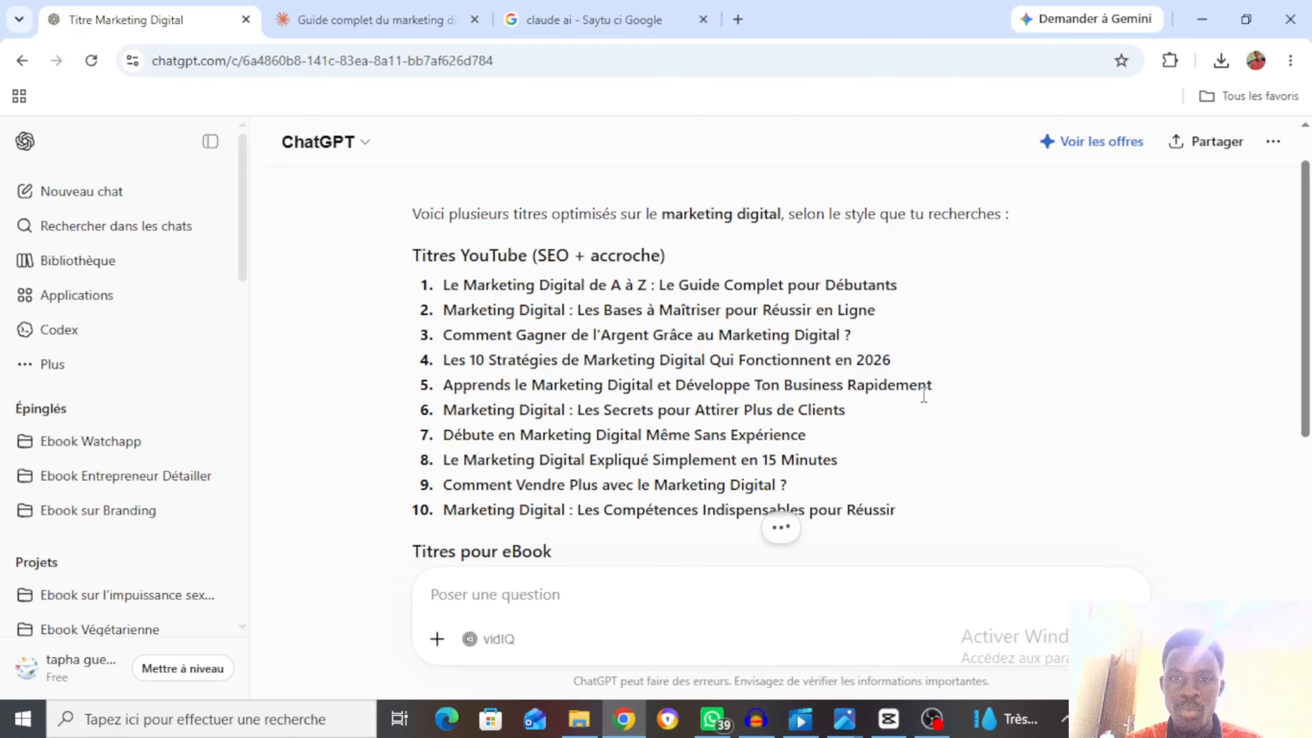
Copy the fourth suggested YouTube title, "Les 10 Stratégies de Marketing Digital Qui Fonctionnent en 2026".
scroll(928, 408, down, 2)
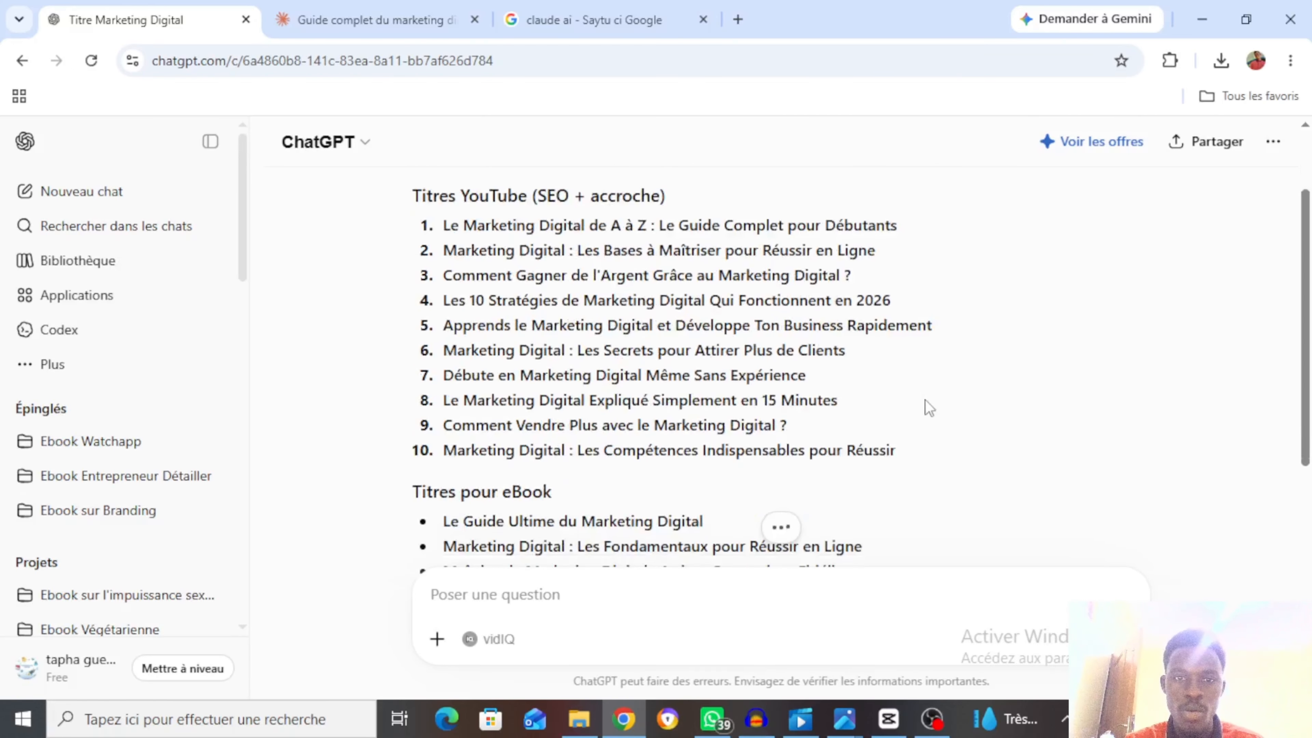
scroll(926, 400, down, 1)
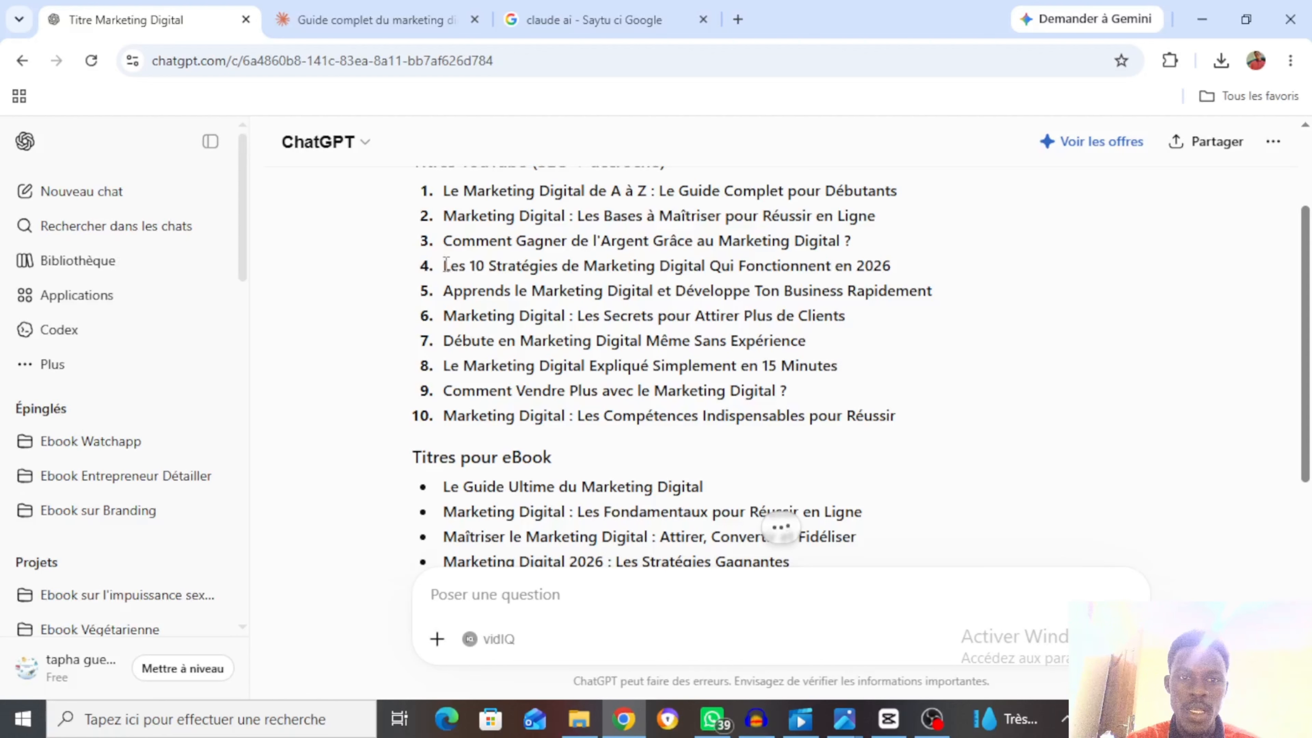
drag(445, 266, 852, 267)
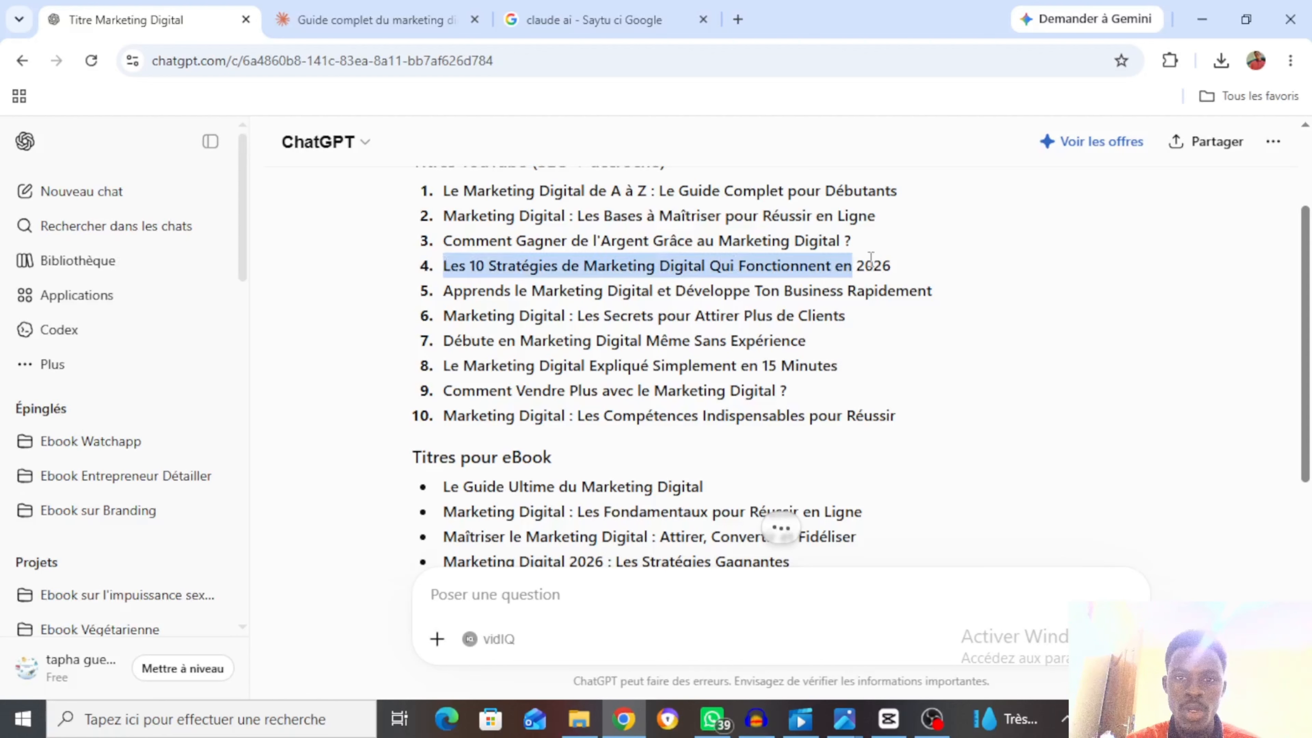
click(923, 268)
triple_click(896, 266)
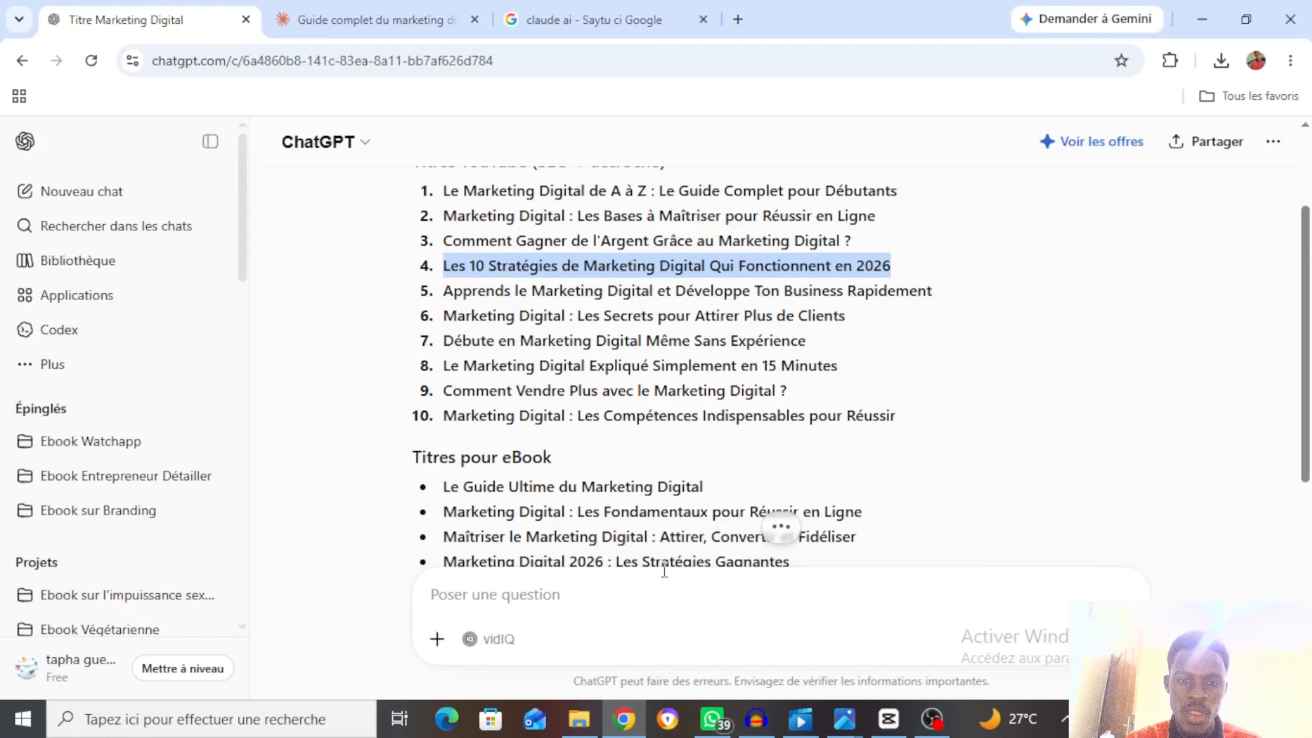
click(633, 590)
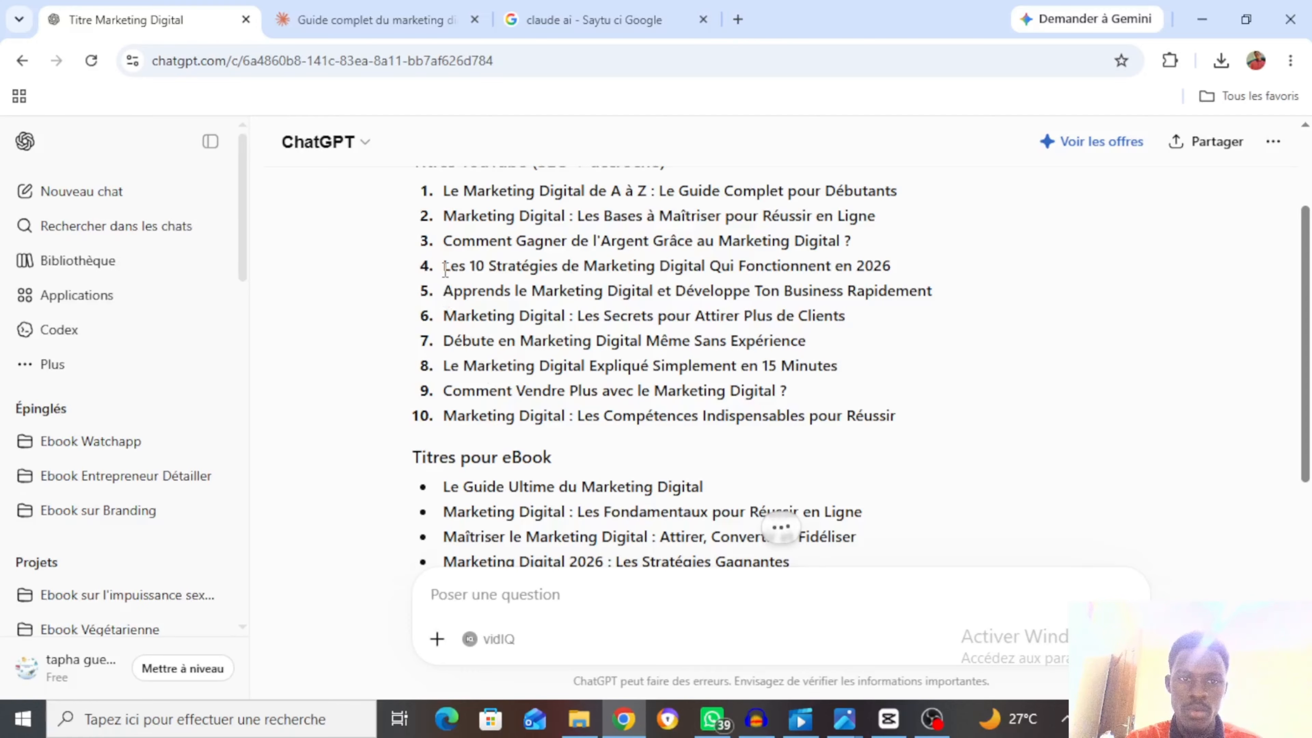
drag(443, 268, 893, 265)
Send the prompt "Génére moi l'image 3D avec ce titre : Les 10 Stratégies de Marketing Digital Qui Fonctionnent en 2026".
click(569, 609)
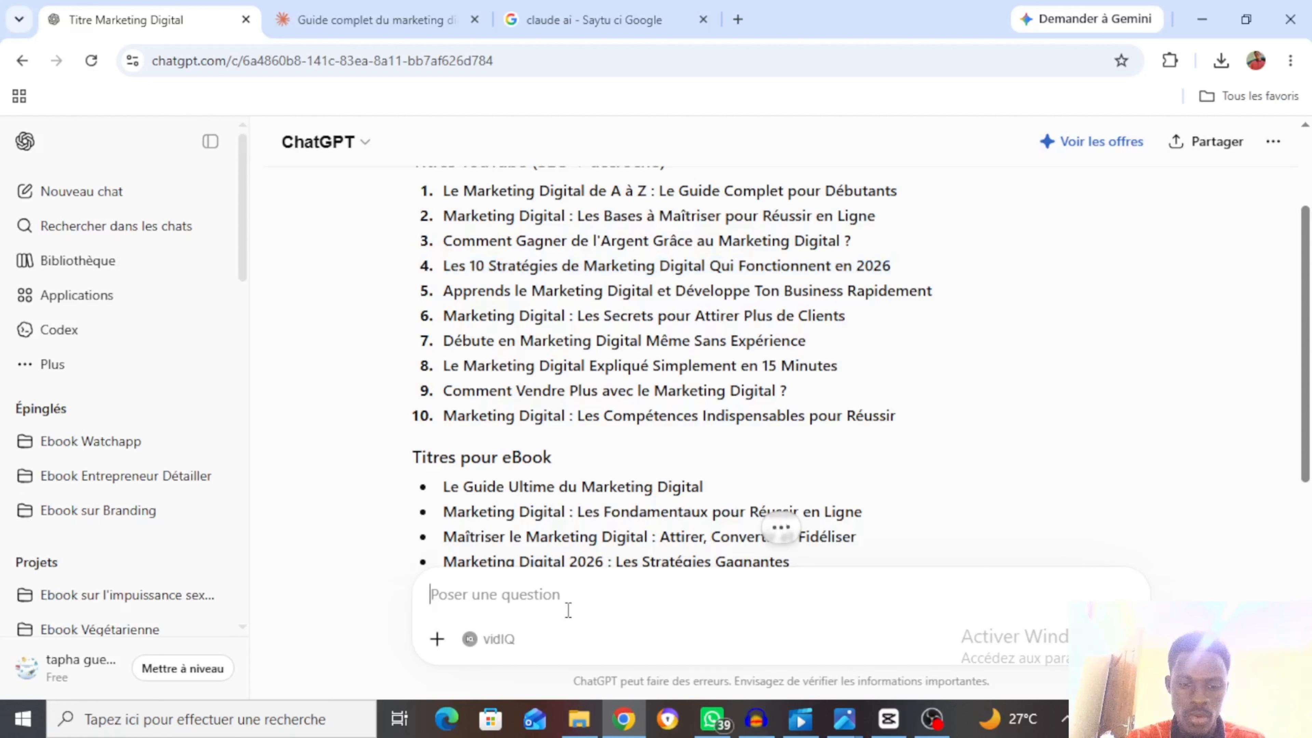
text(Génére moi l'image 3D avec ce titre : Les 10 Stratégies de Marketing Digital Qui Fonctionnent en 2026)
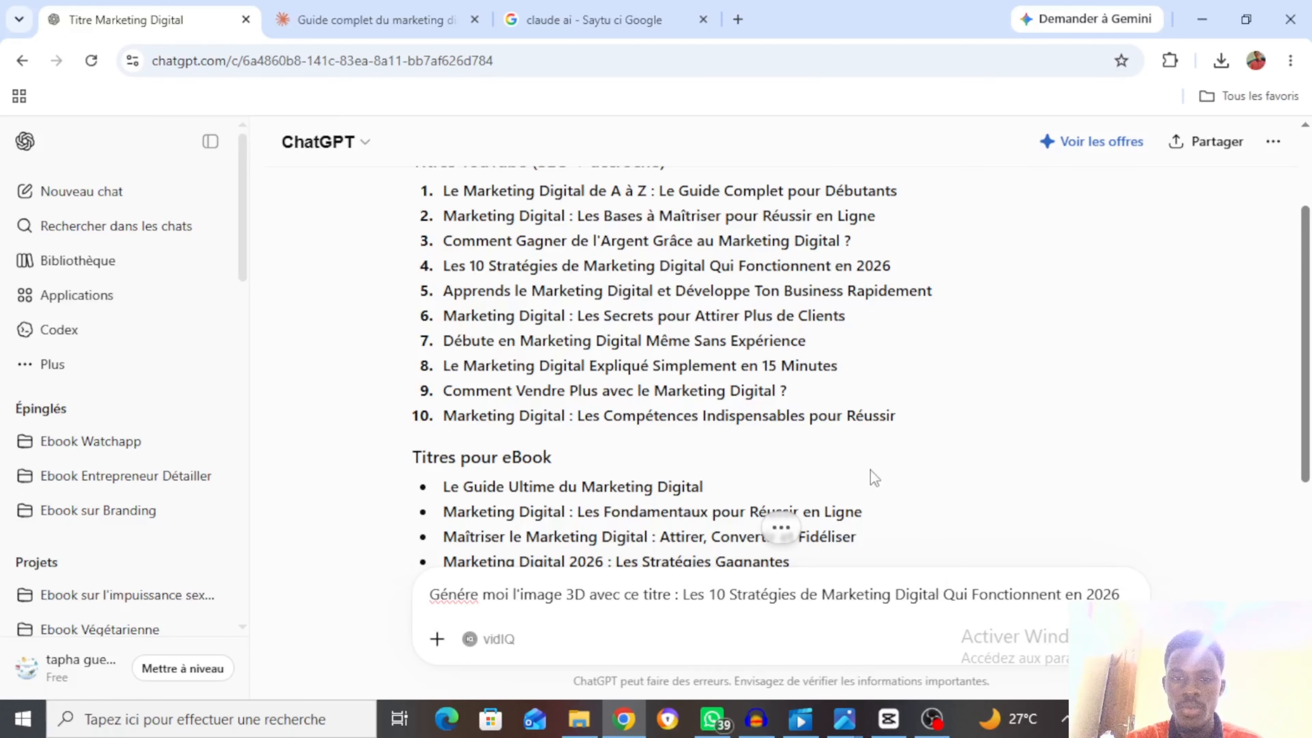
scroll(871, 471, down, 5)
key(Return)
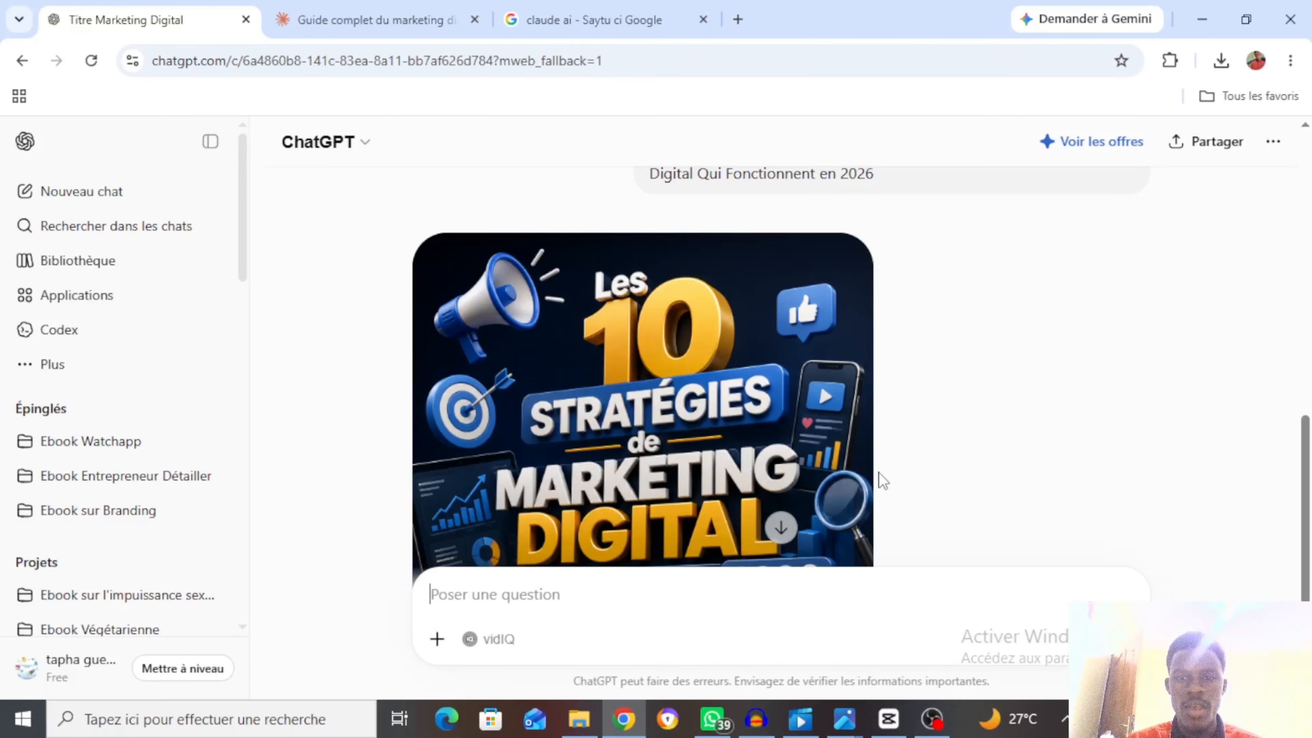
Review the generated title image, then send the prompt "génére l'image ebook 3D".
scroll(904, 494, down, 2)
scroll(902, 490, down, 1)
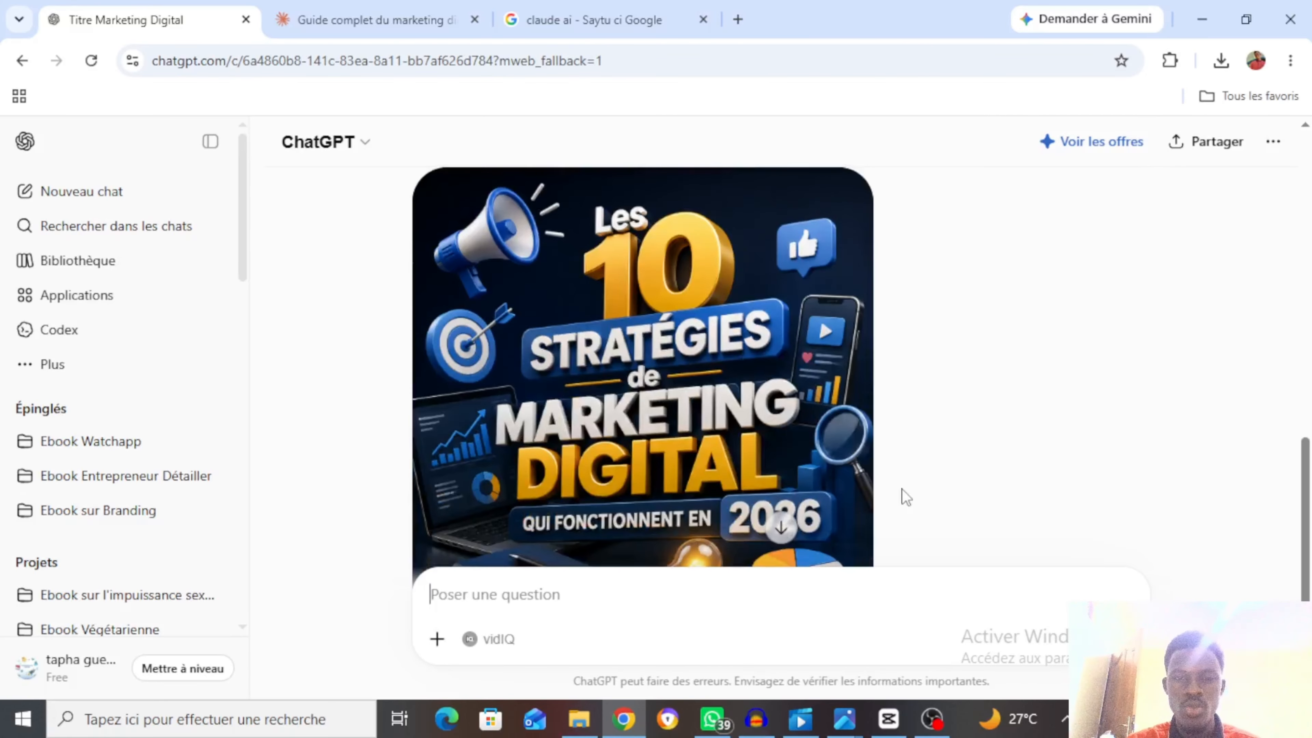
scroll(902, 491, up, 1)
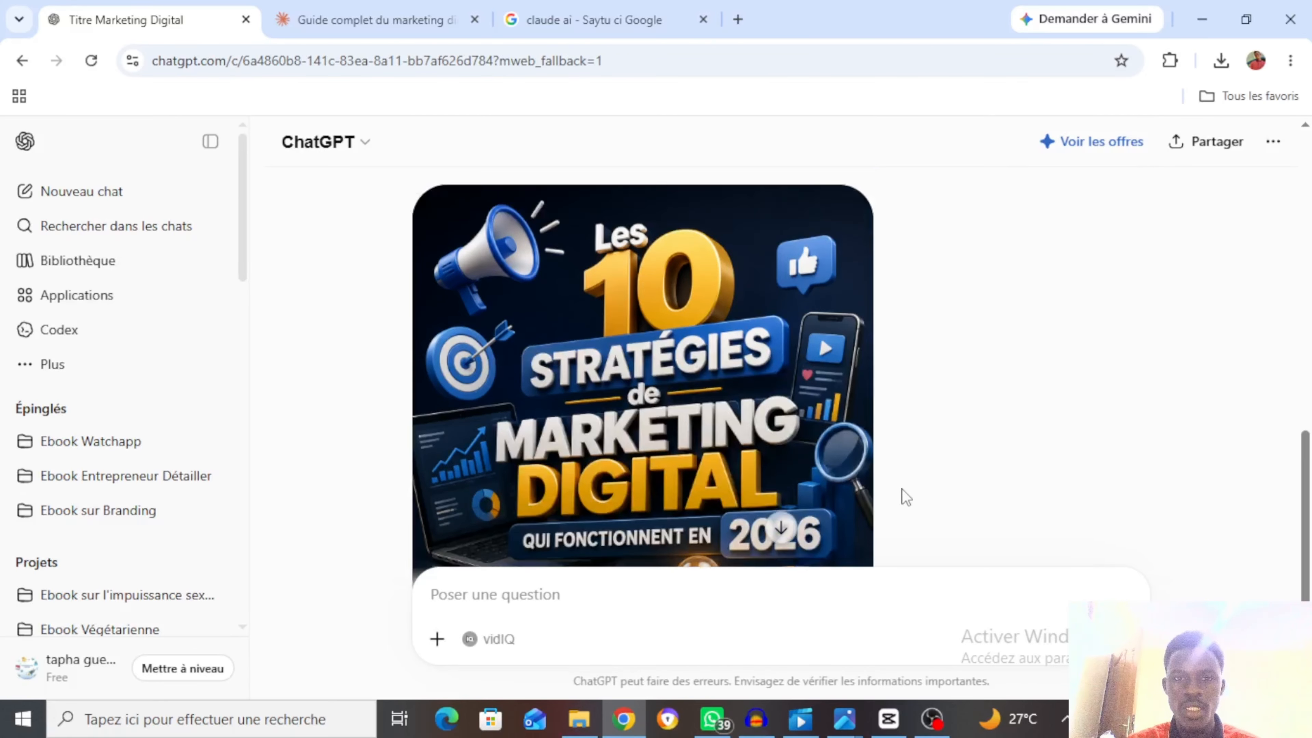
scroll(902, 490, down, 3)
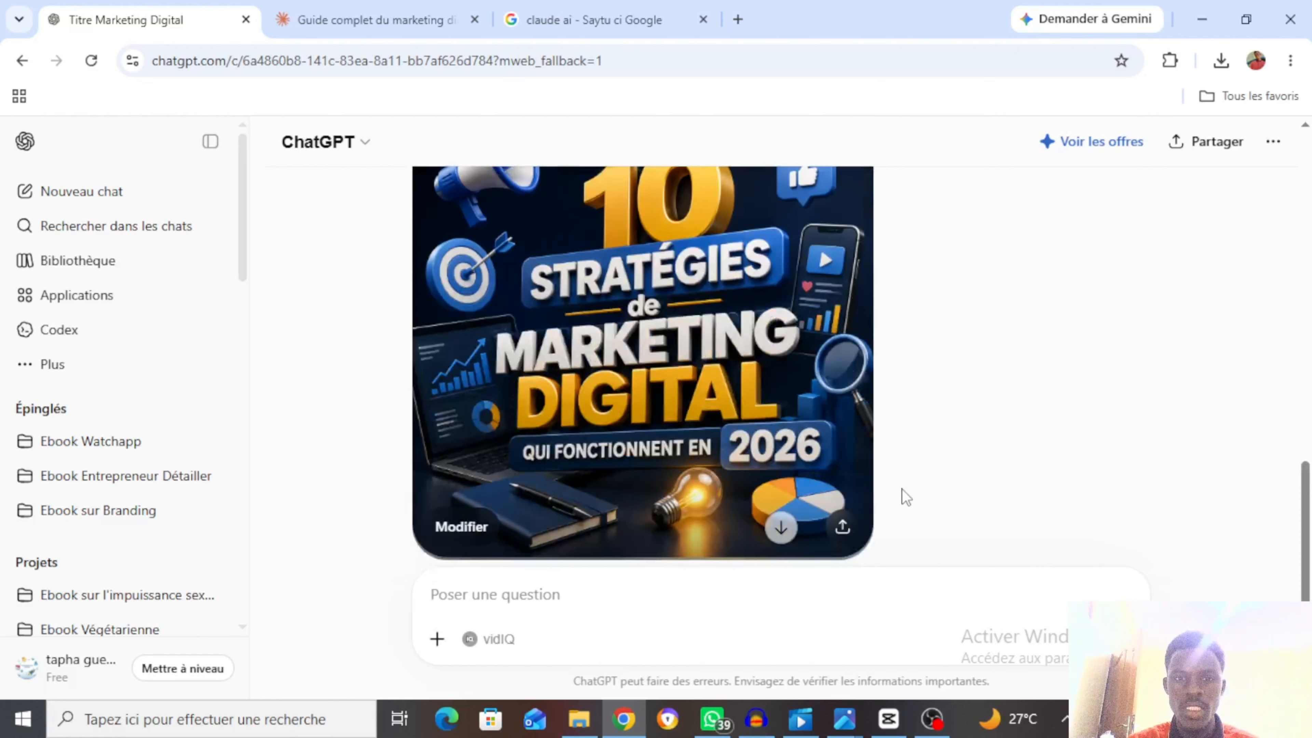
scroll(902, 490, down, 2)
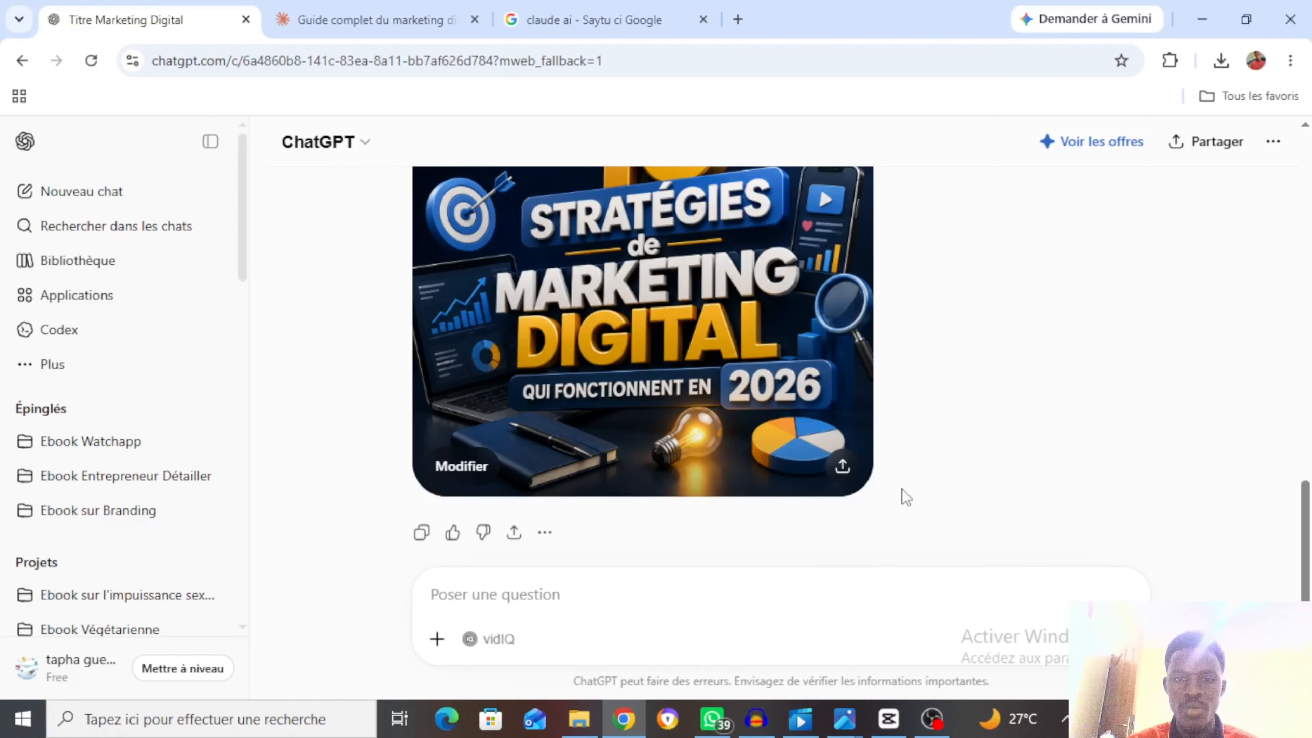
click(724, 611)
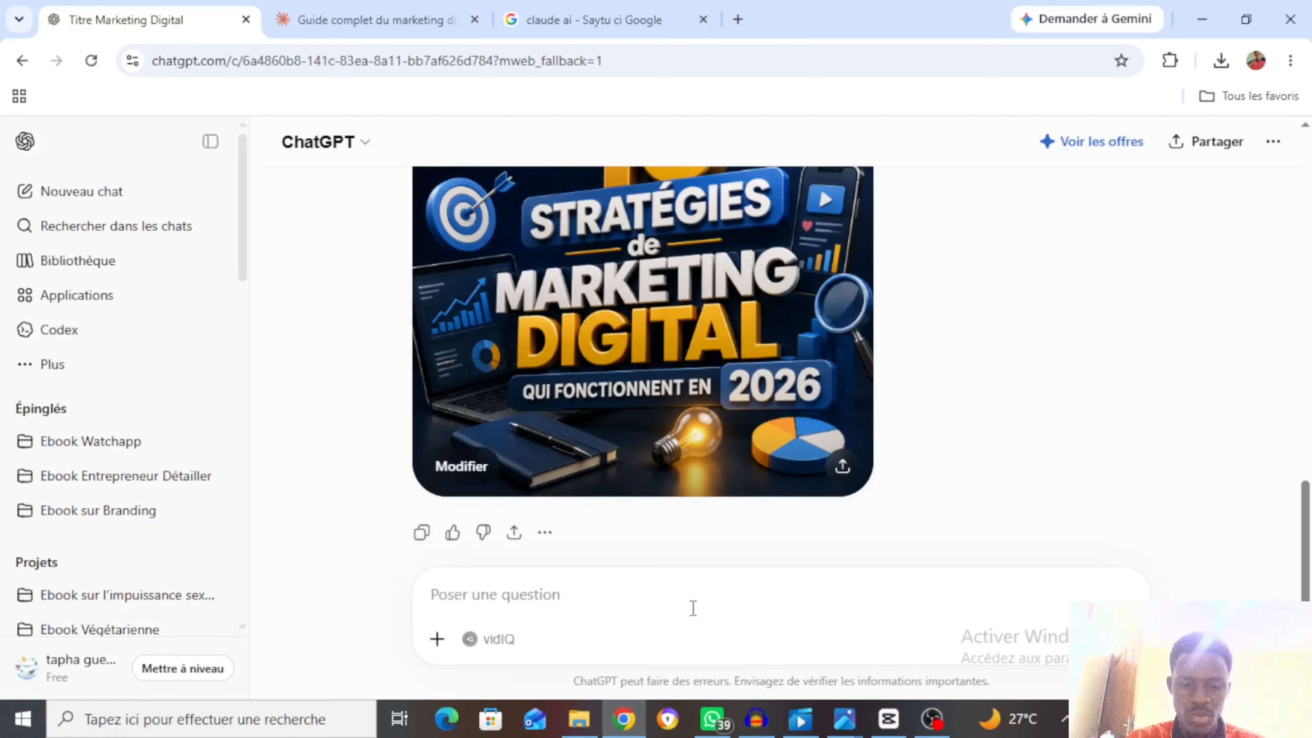
text(génére l'image ebook 3D)
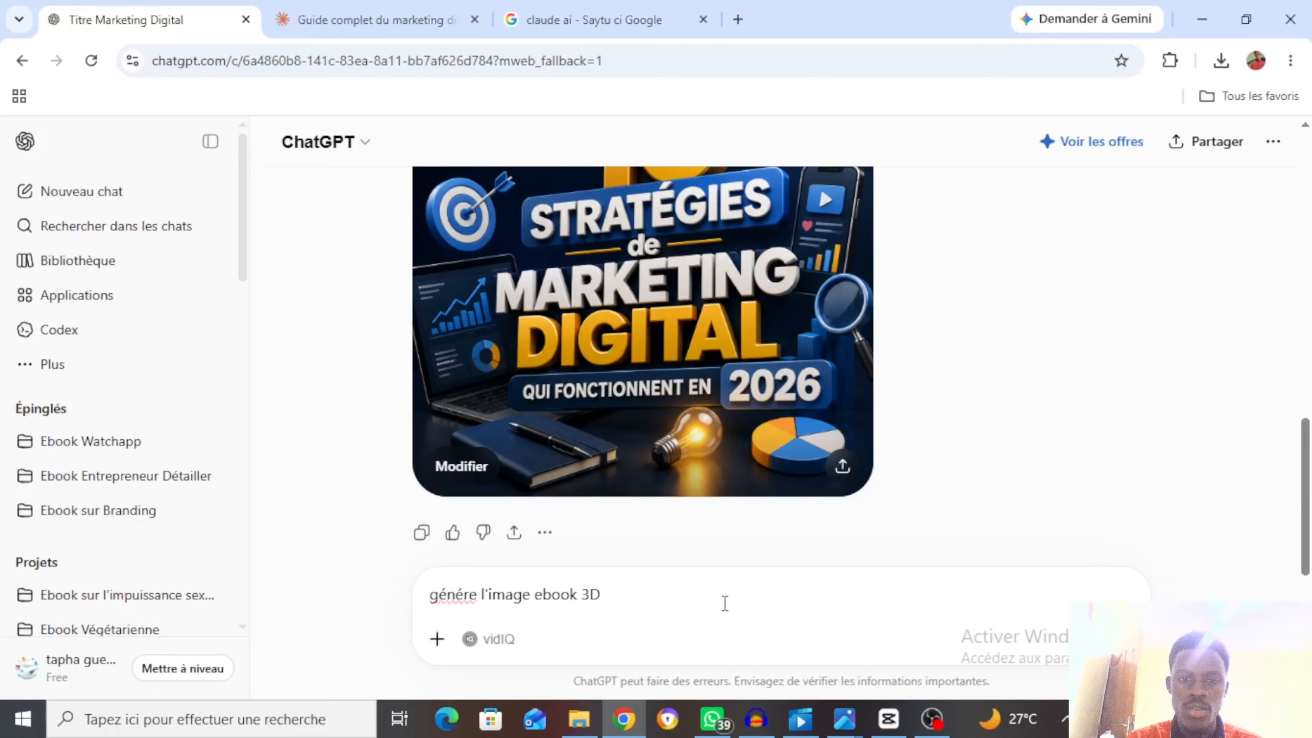
key(Return)
Open the generated 3D ebook cover full size, download it, and return to the conversation.
scroll(752, 403, up, 5)
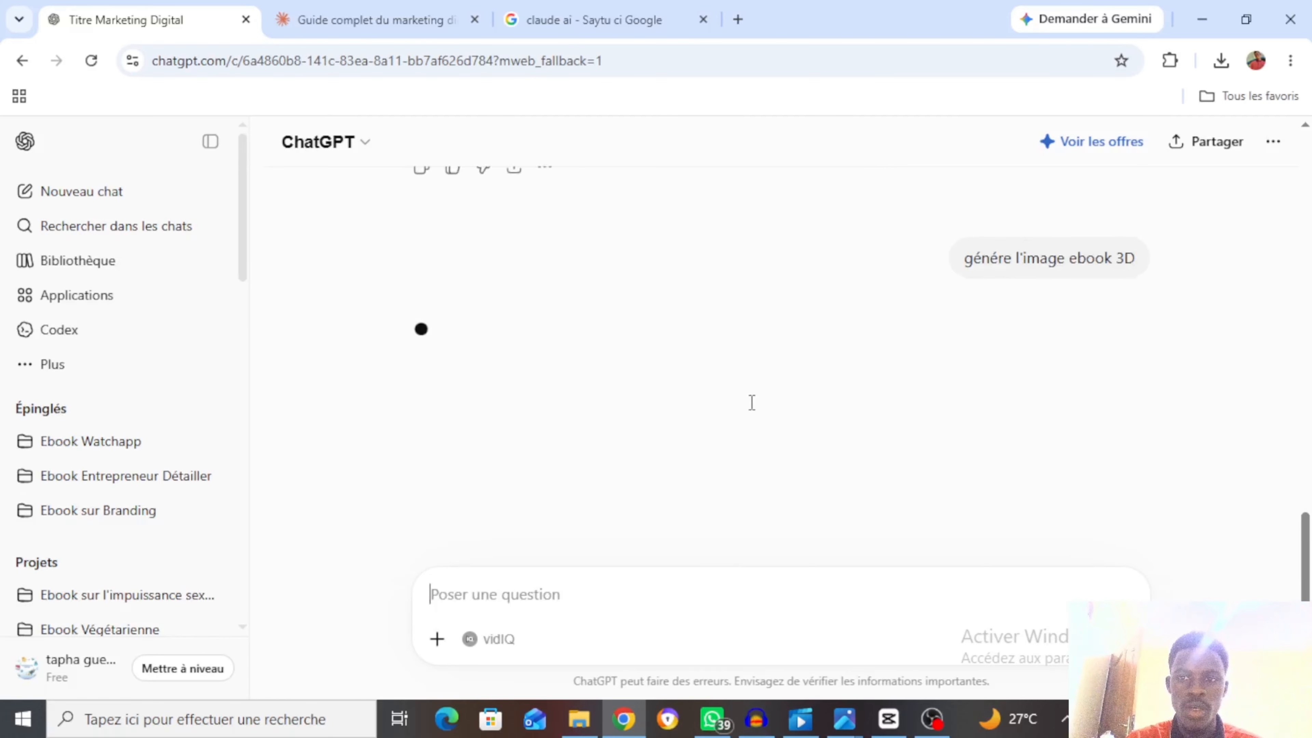
scroll(752, 403, up, 4)
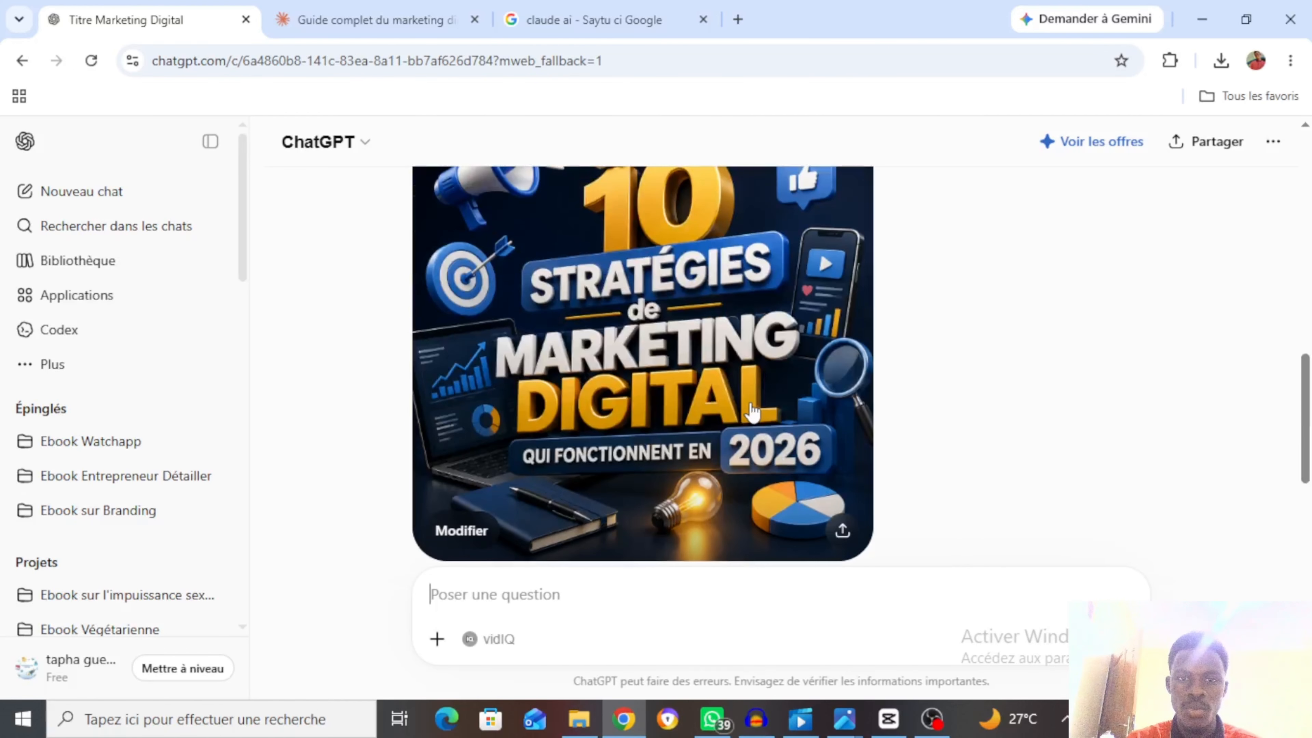
scroll(752, 408, down, 1)
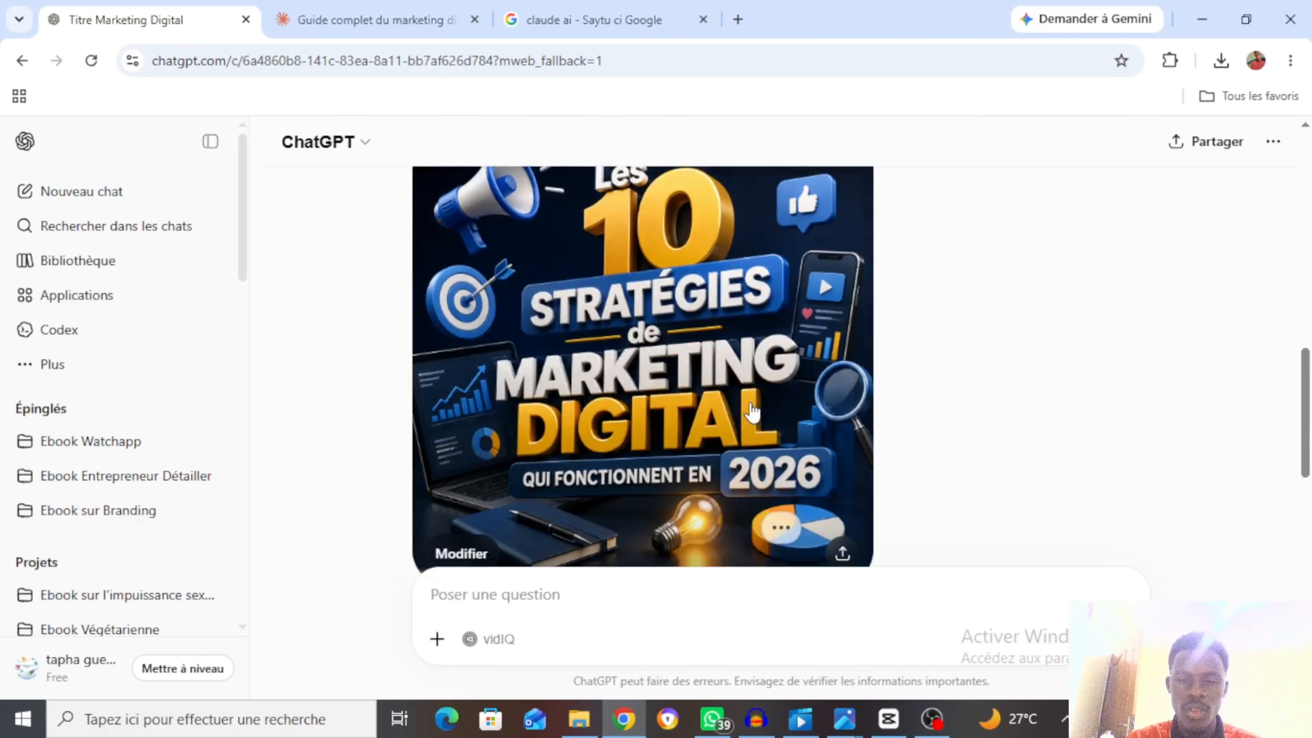
scroll(752, 409, down, 1)
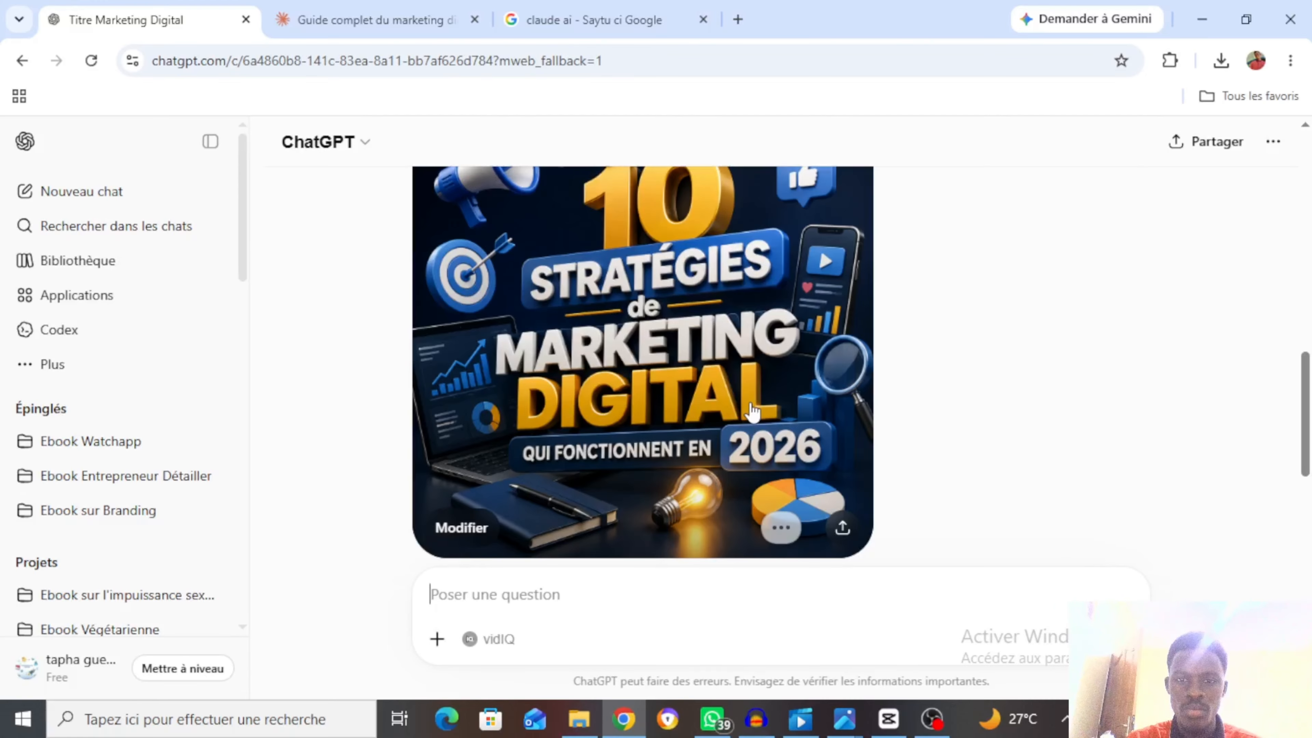
scroll(752, 408, down, 3)
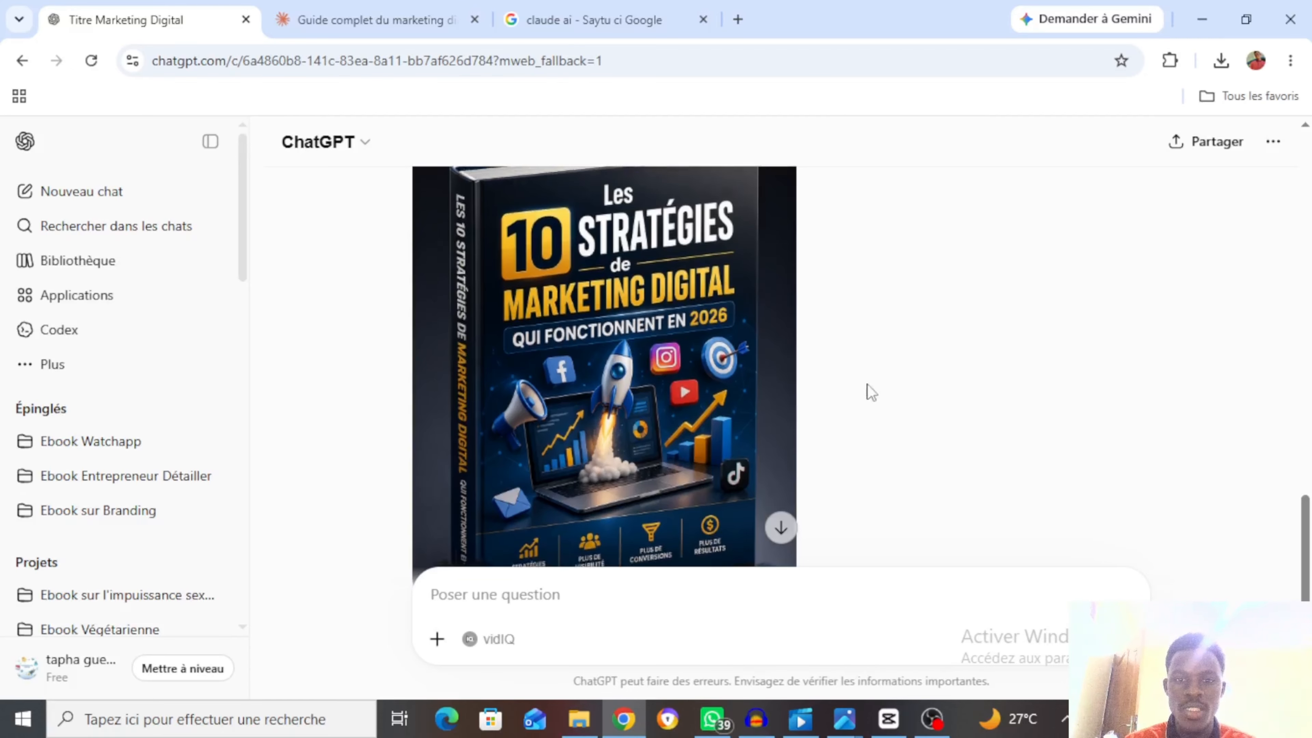
scroll(855, 426, down, 1)
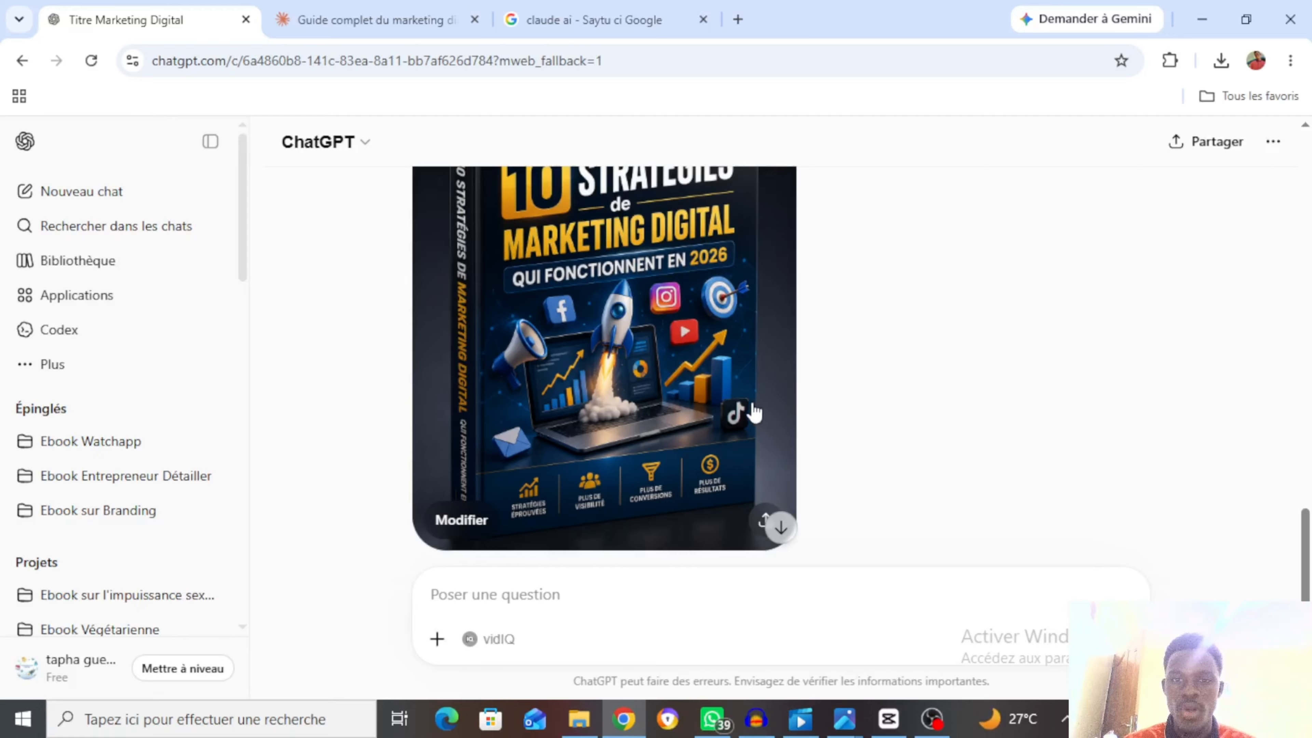
click(755, 519)
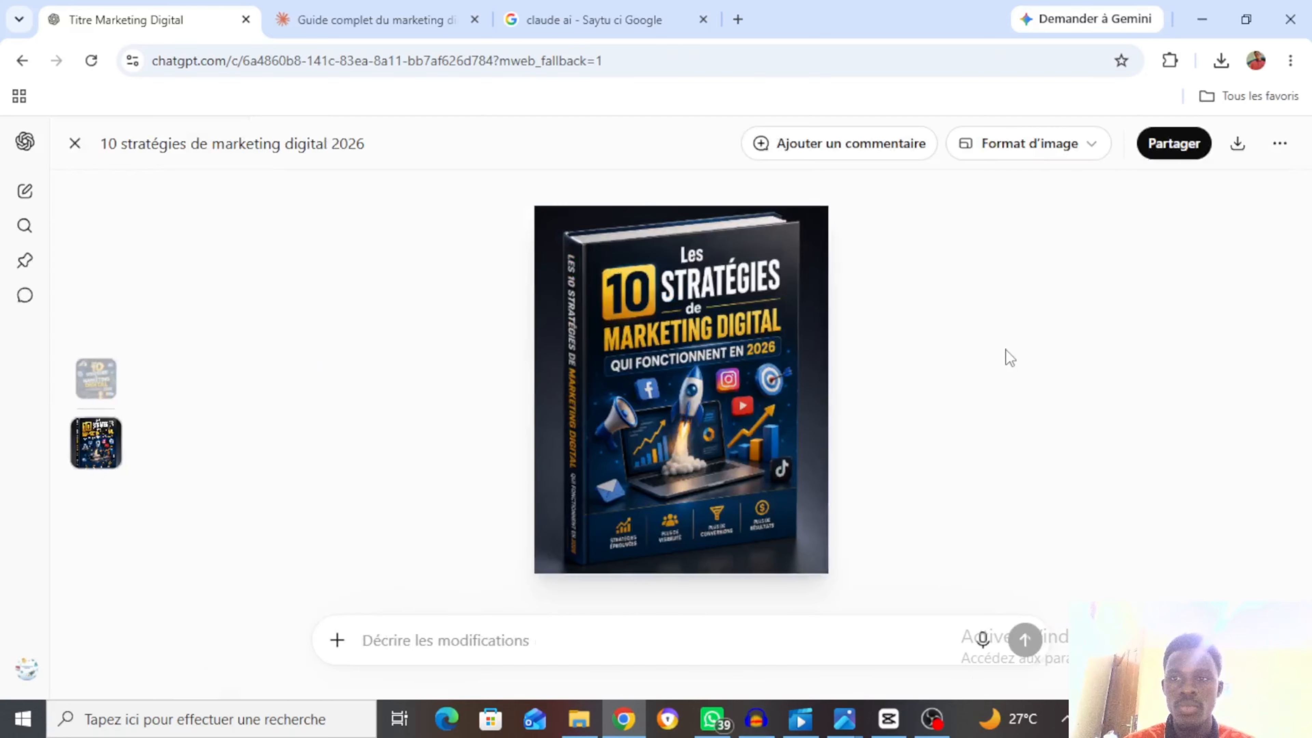
click(1233, 155)
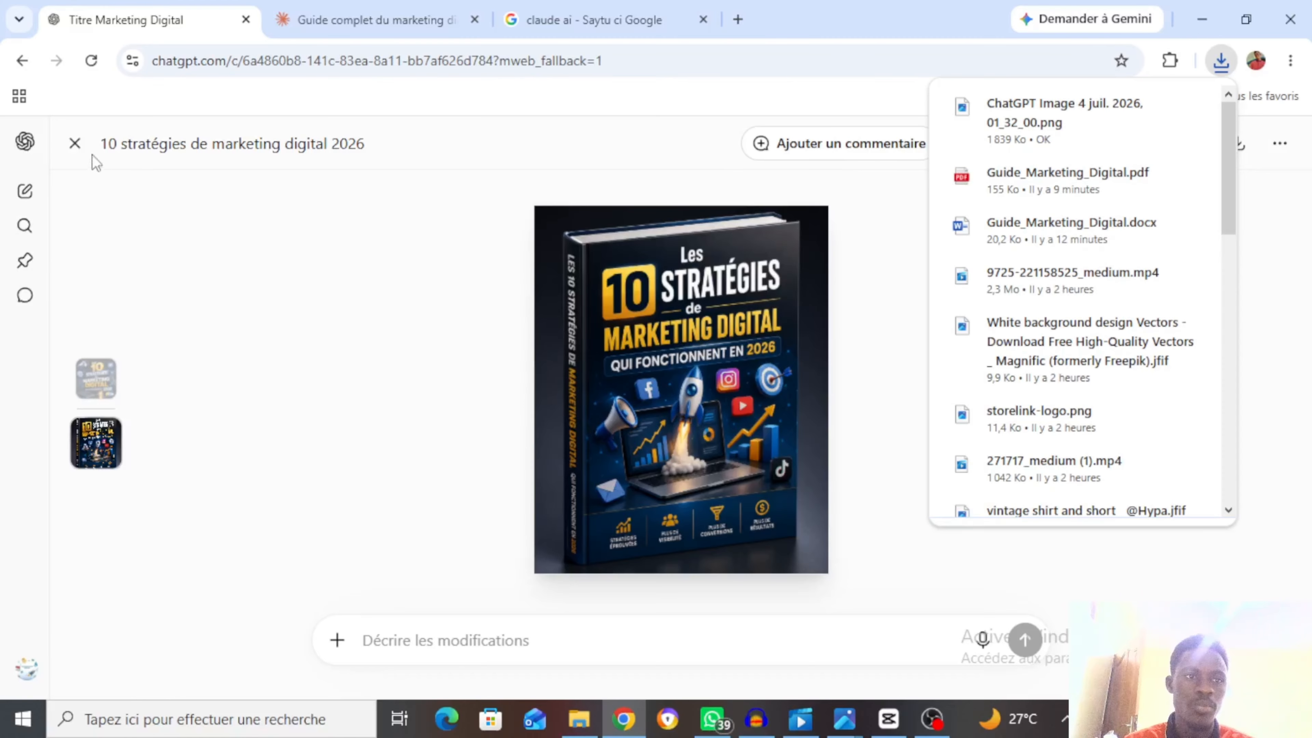
click(78, 149)
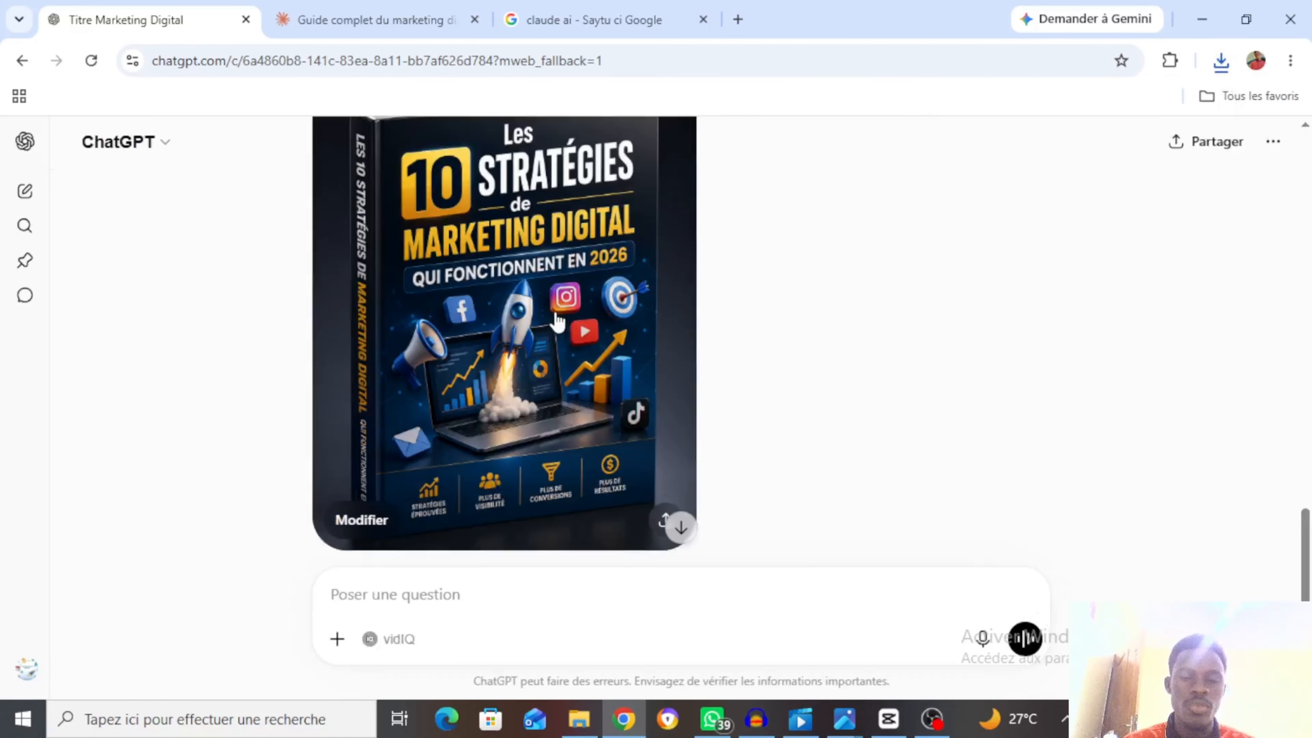
Download the earlier square title image through its sharing options and close the sharing dialog.
scroll(815, 358, up, 10)
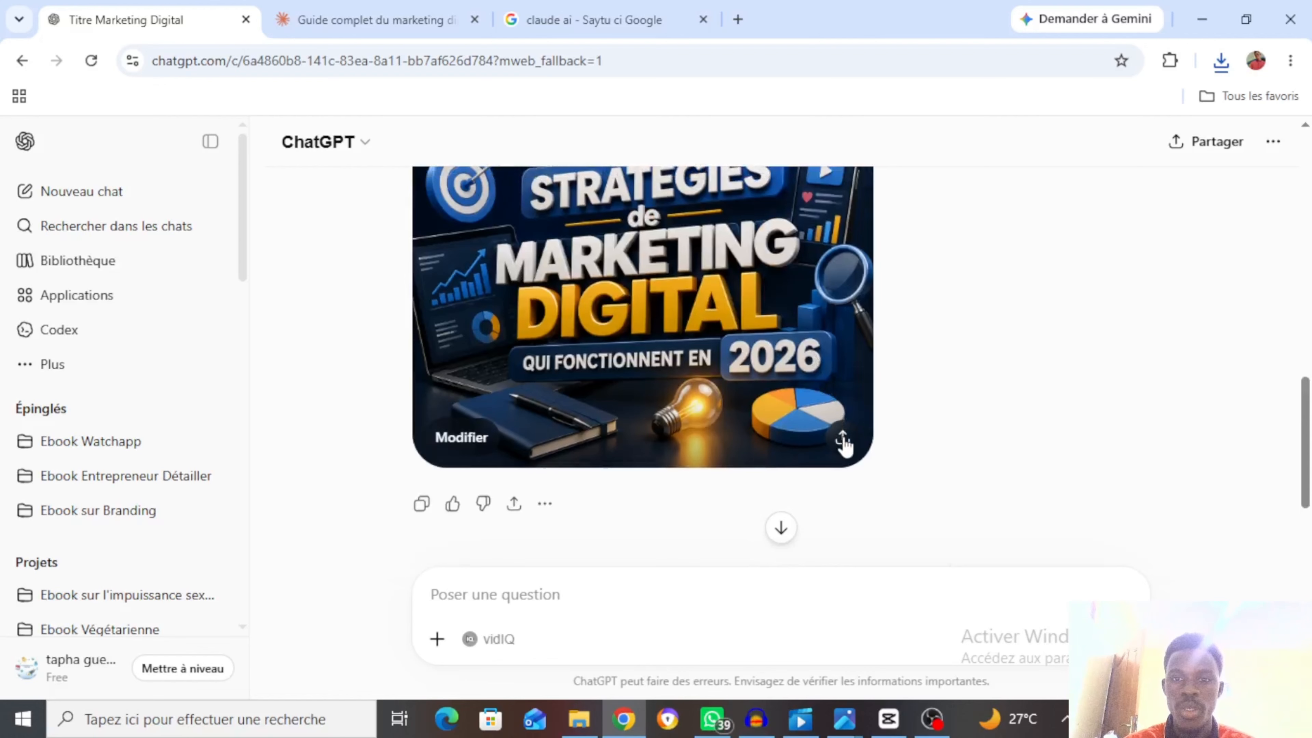
click(842, 439)
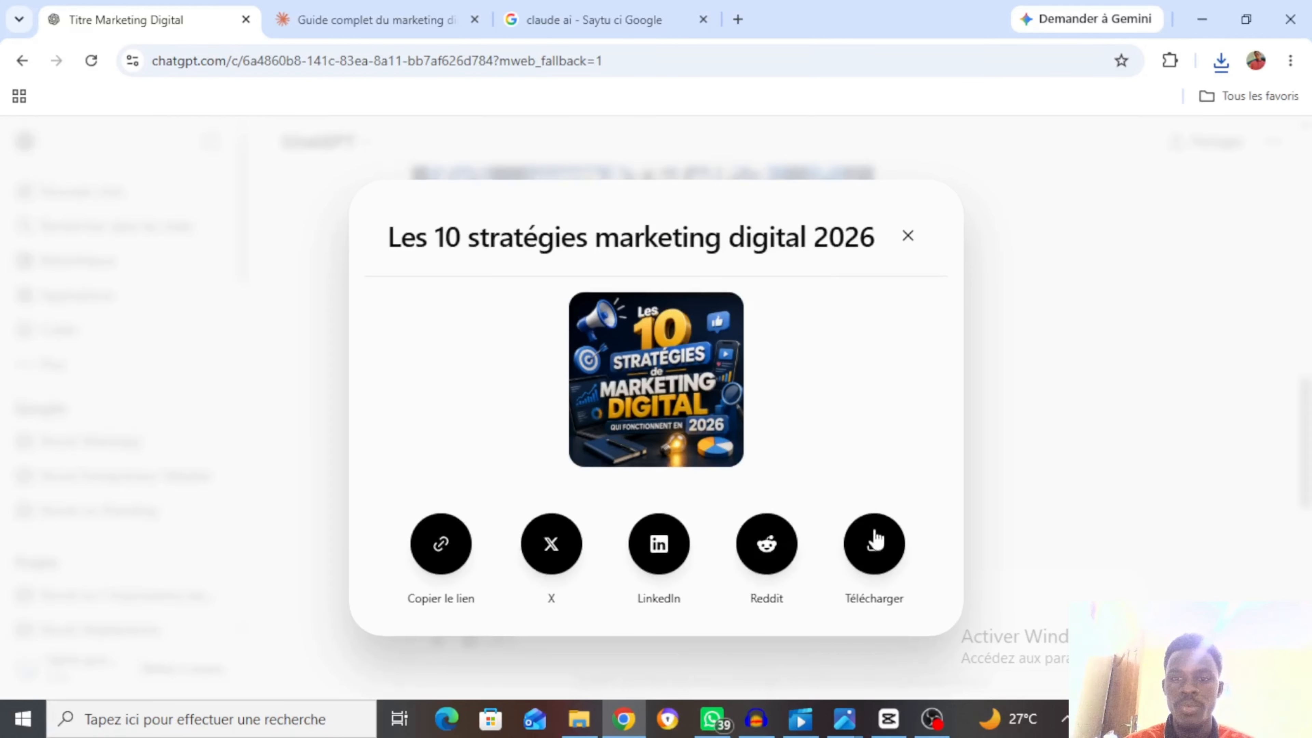
click(874, 540)
click(1002, 439)
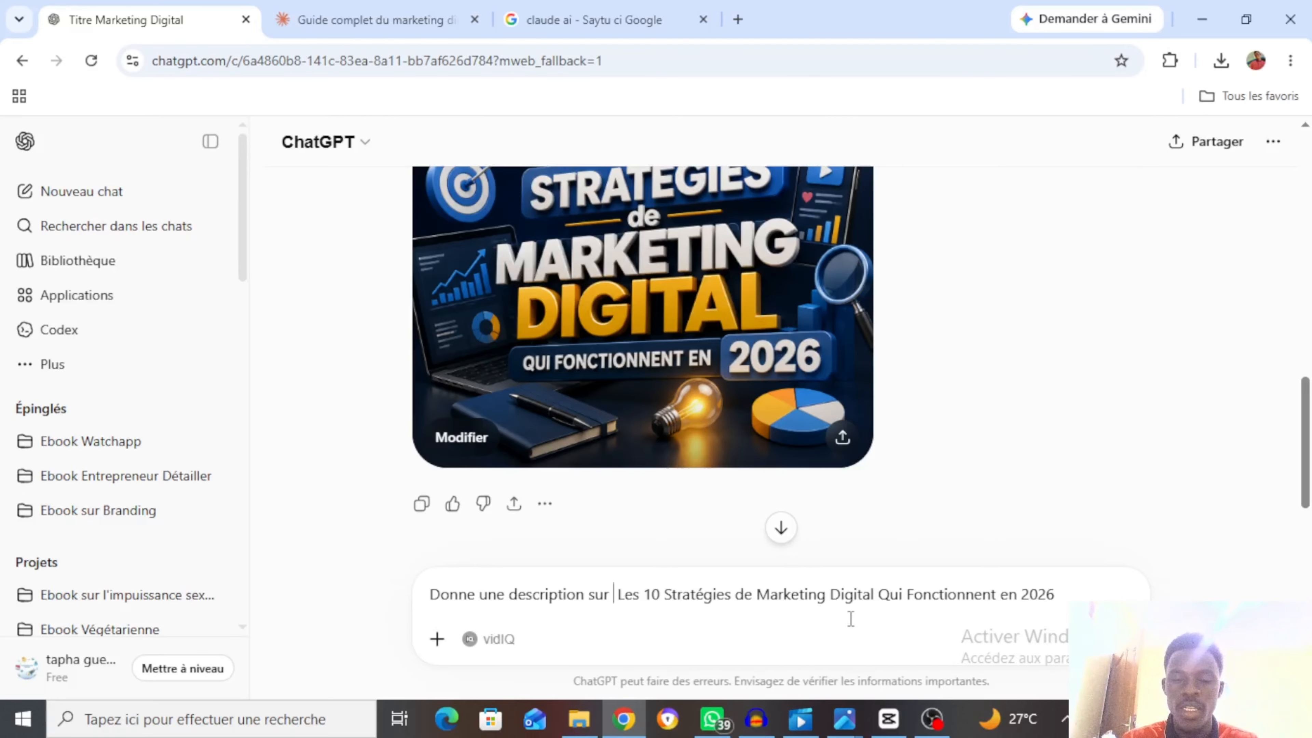
Send the prompt "Donne une description sur Les 10 Stratégies de Marketing Digital Qui Fonctionnent en 2026" and read through the generated description.
key(Return)
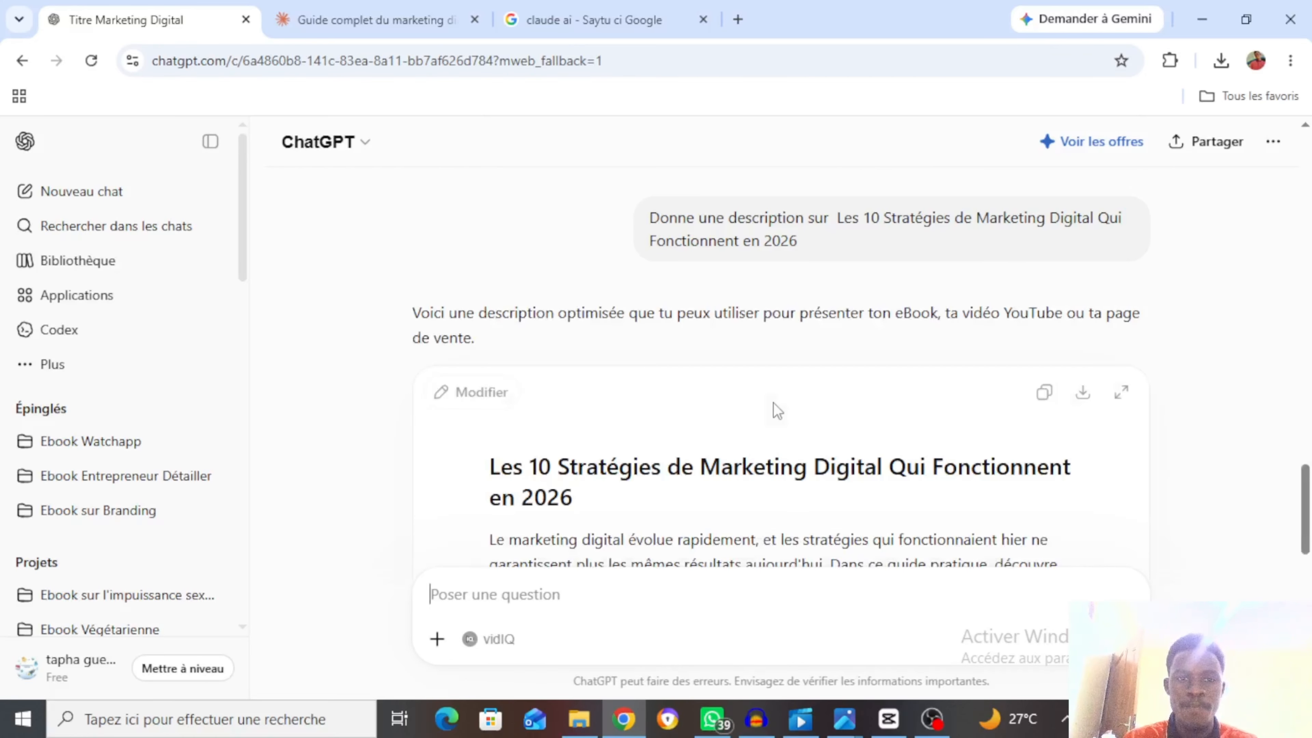
scroll(776, 408, down, 5)
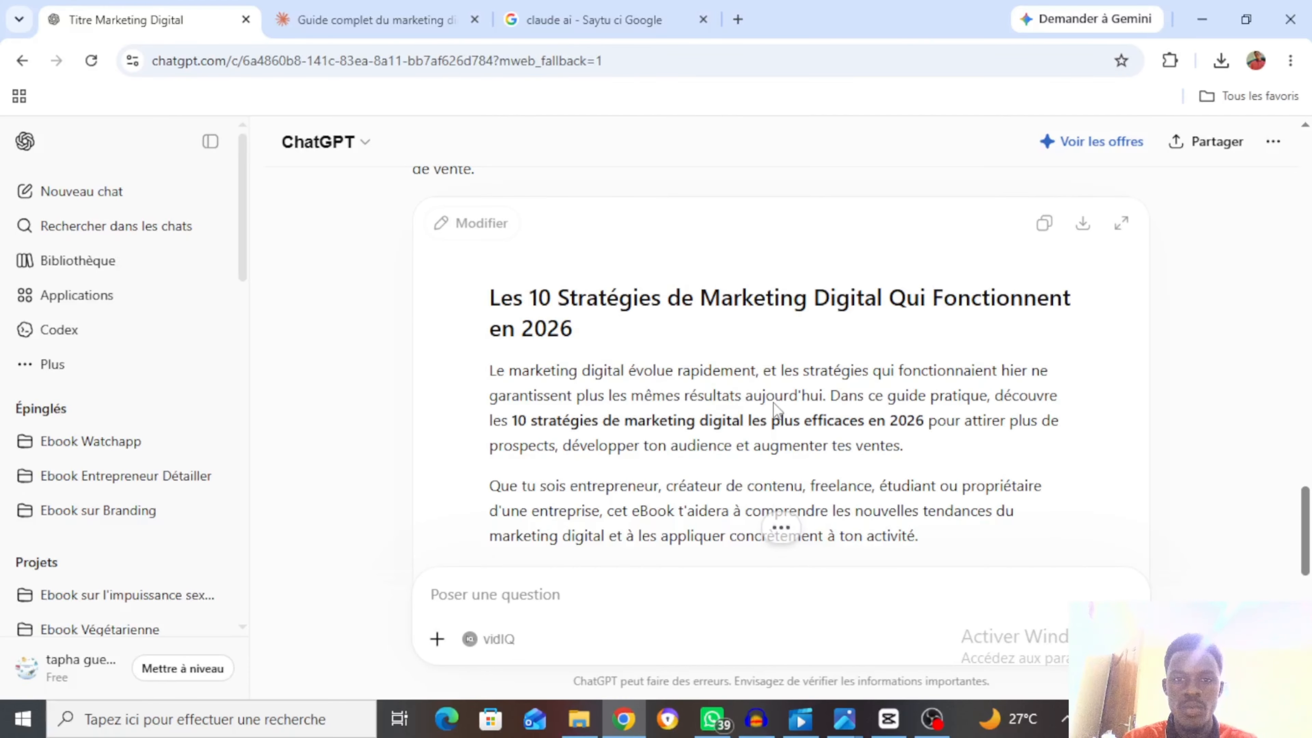
scroll(775, 401, up, 1)
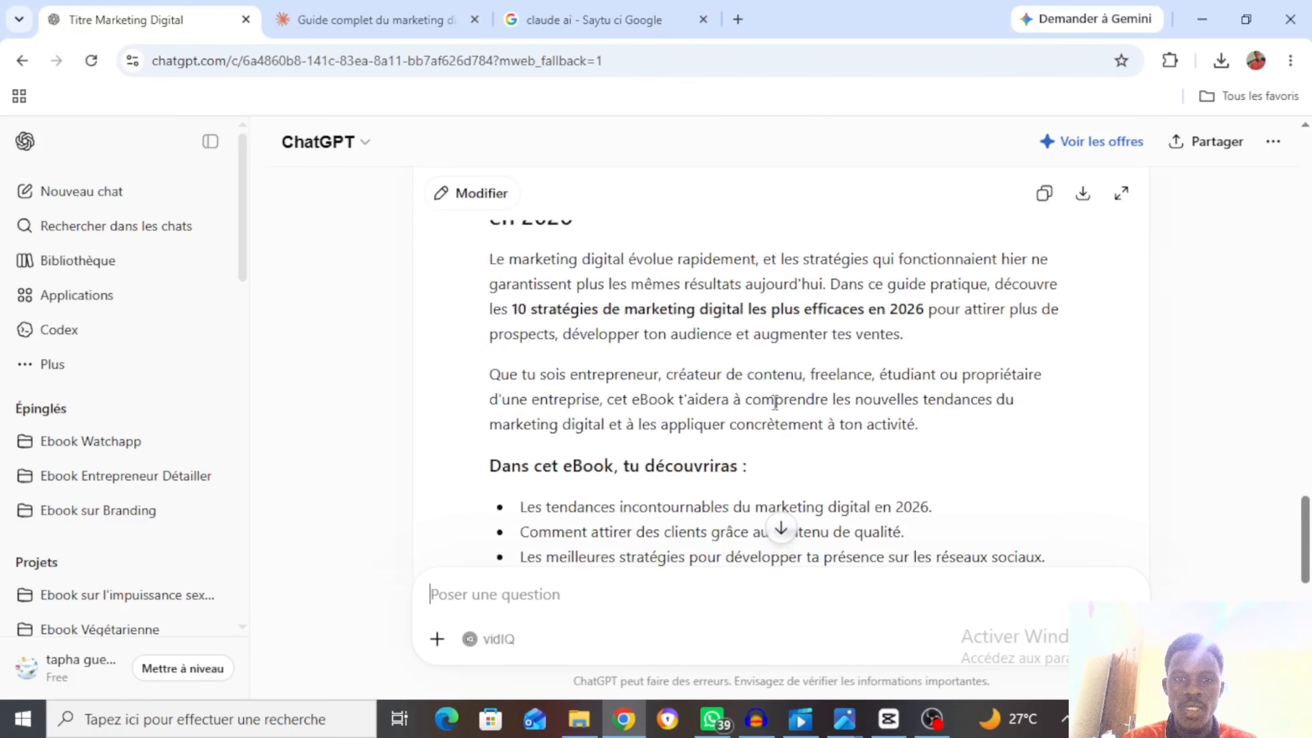
scroll(775, 400, down, 3)
scroll(775, 402, down, 3)
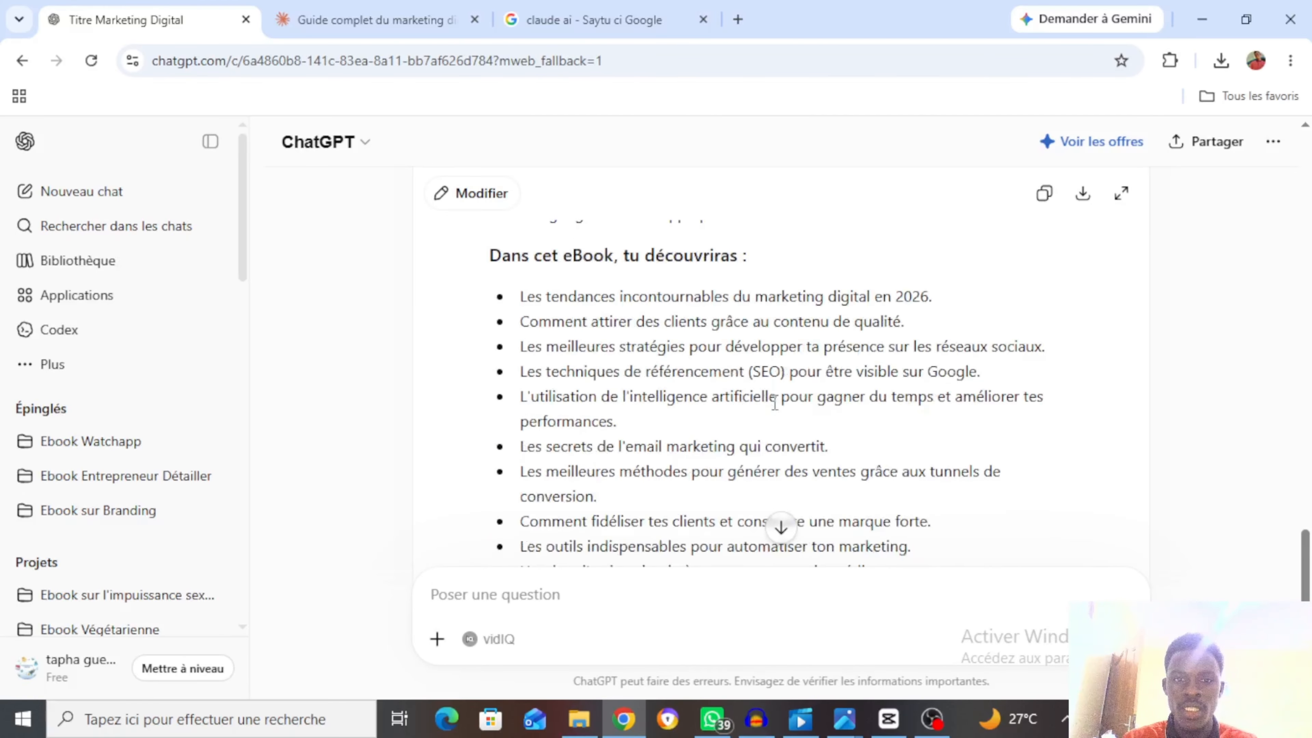
scroll(775, 402, down, 4)
scroll(775, 402, up, 1)
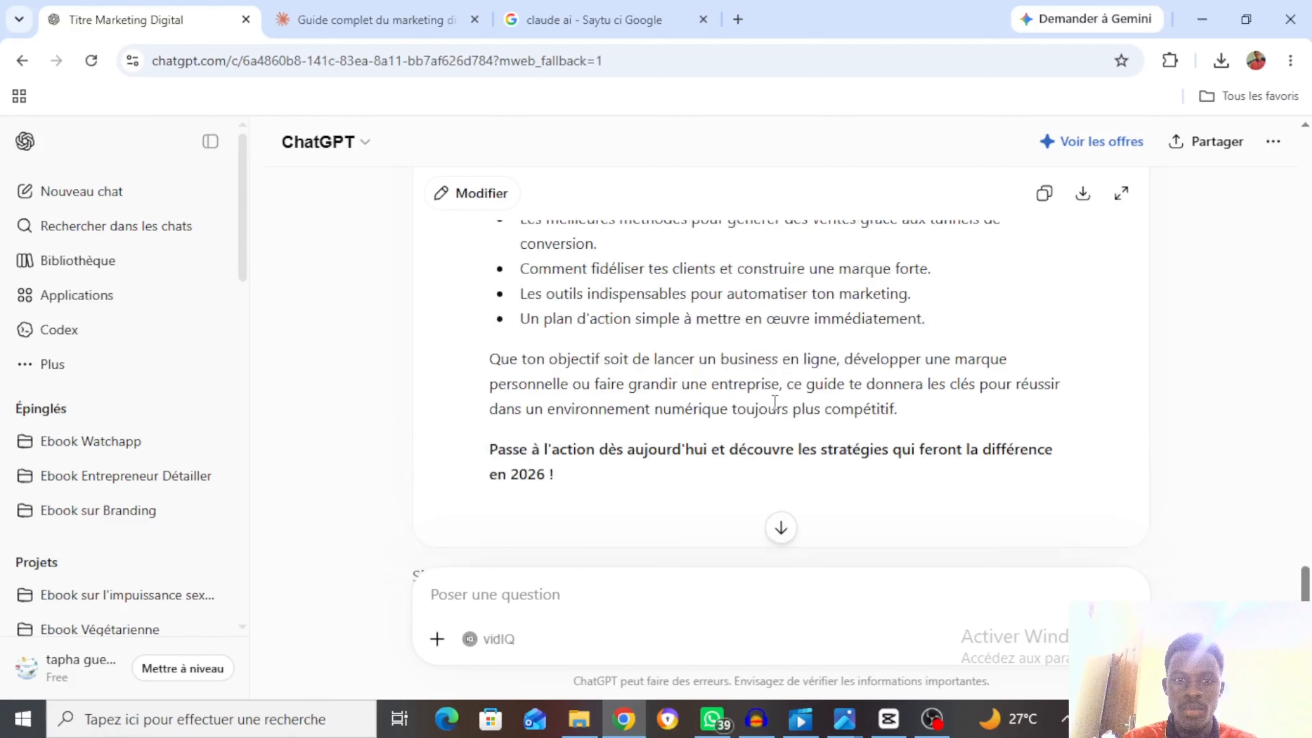
scroll(775, 402, up, 7)
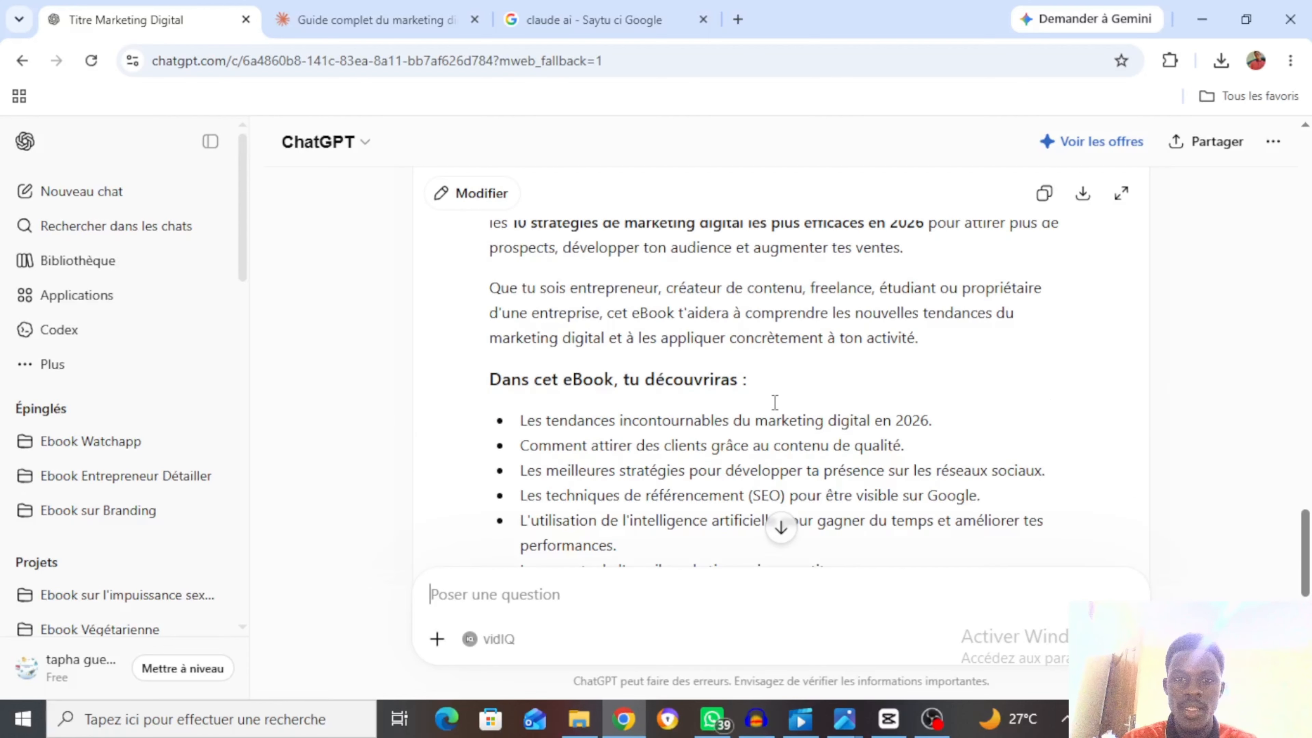
scroll(775, 403, up, 3)
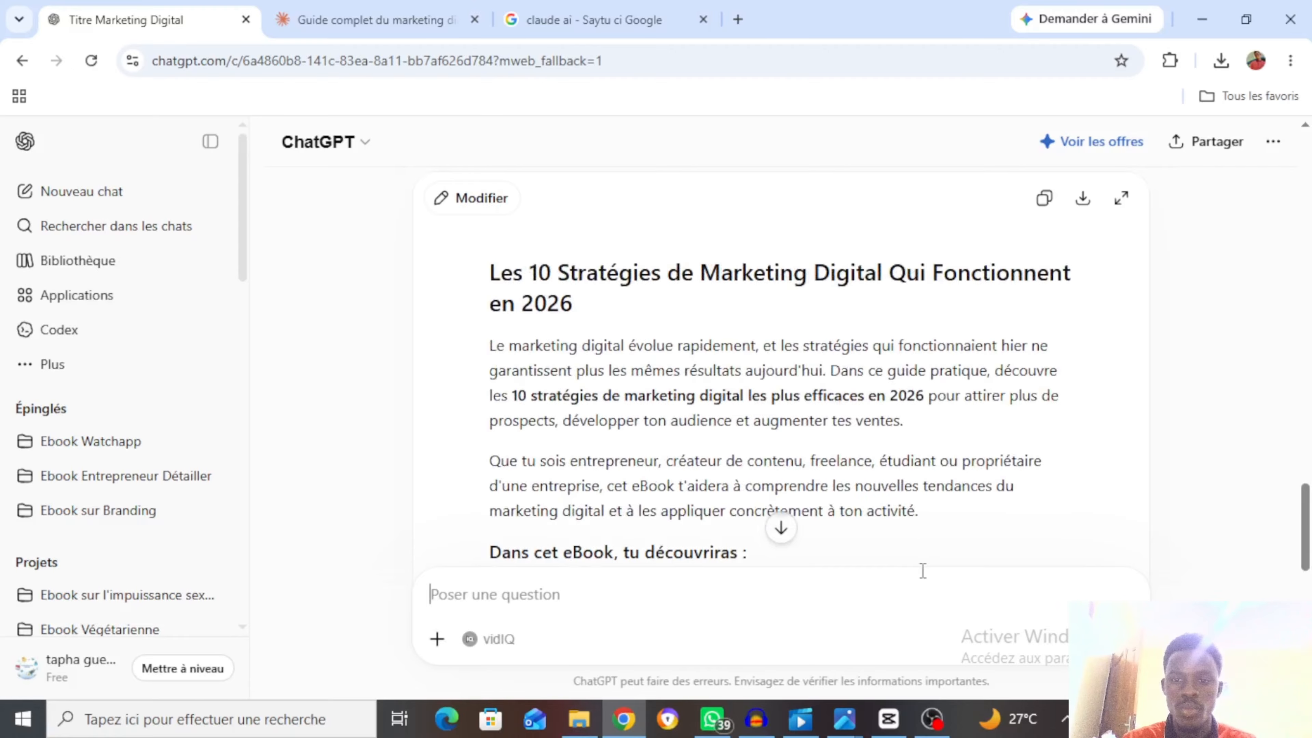
Switch to the Chariow store and start a new product of type Fichiers, continuing to its details form.
click(930, 724)
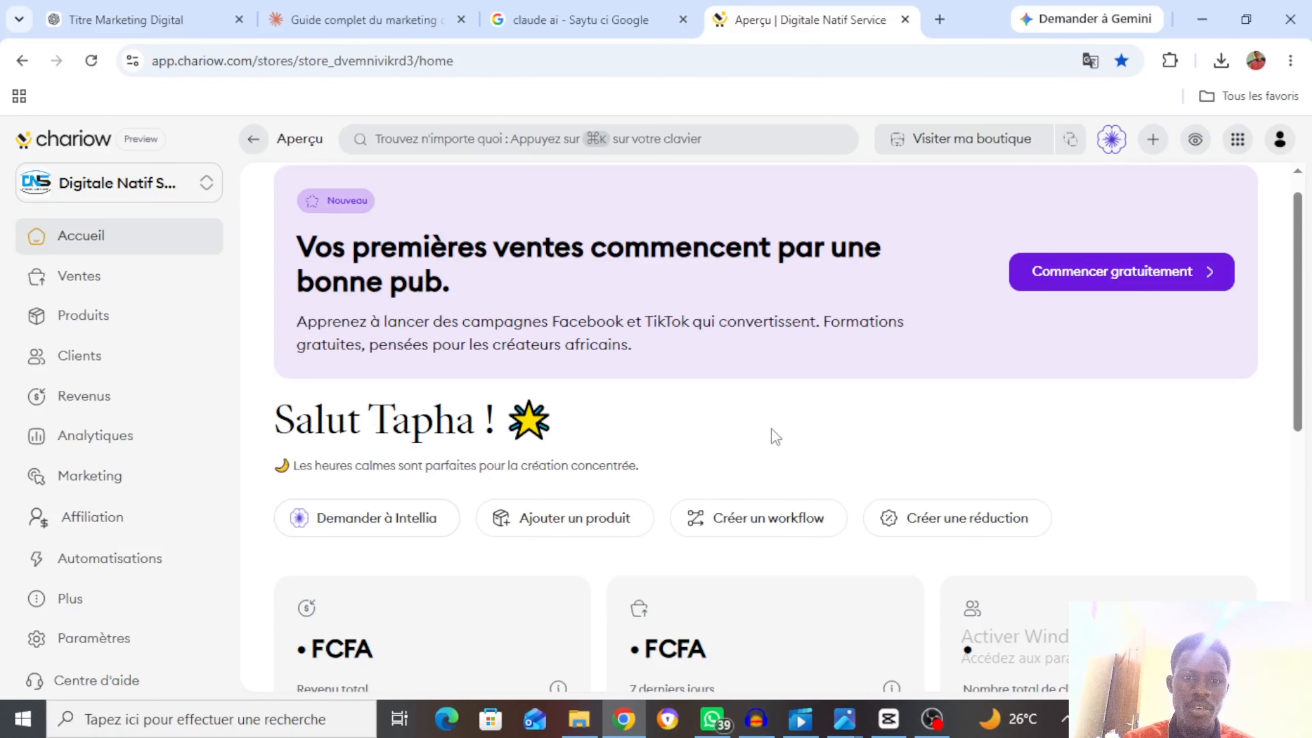
scroll(775, 437, down, 2)
scroll(775, 437, up, 2)
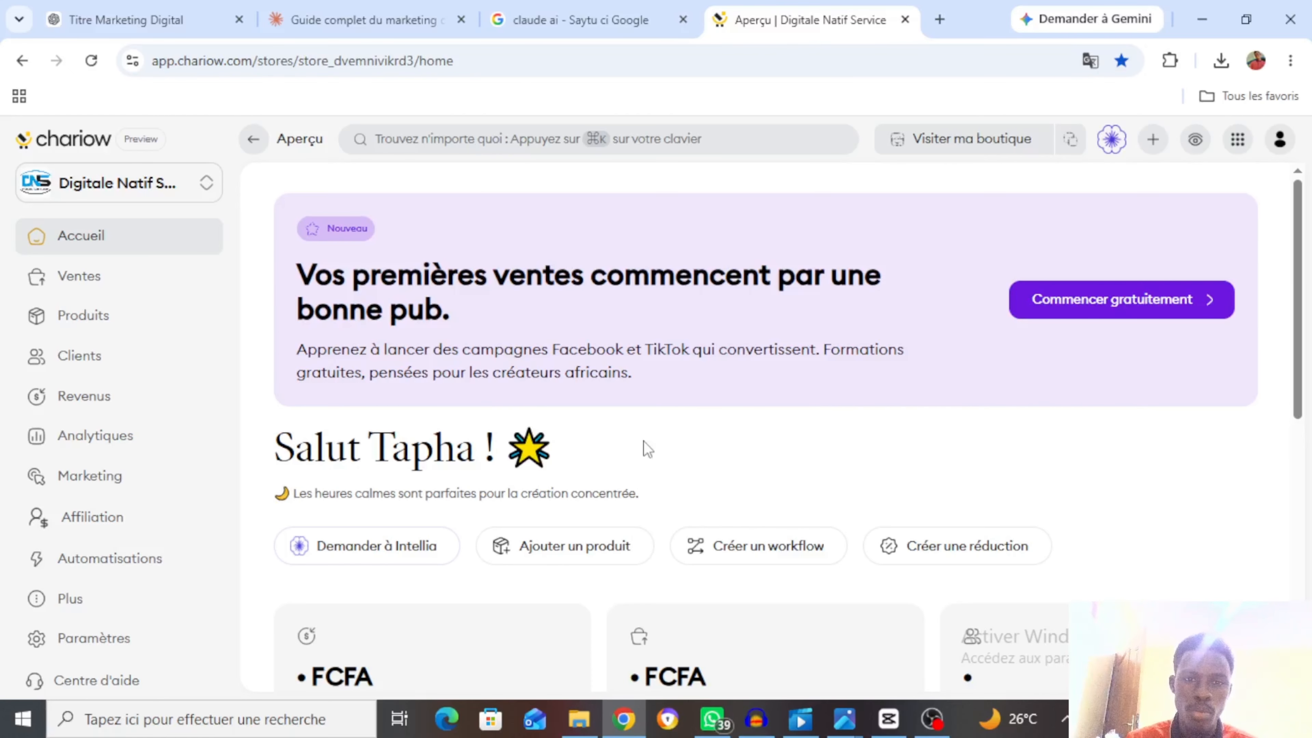
click(148, 329)
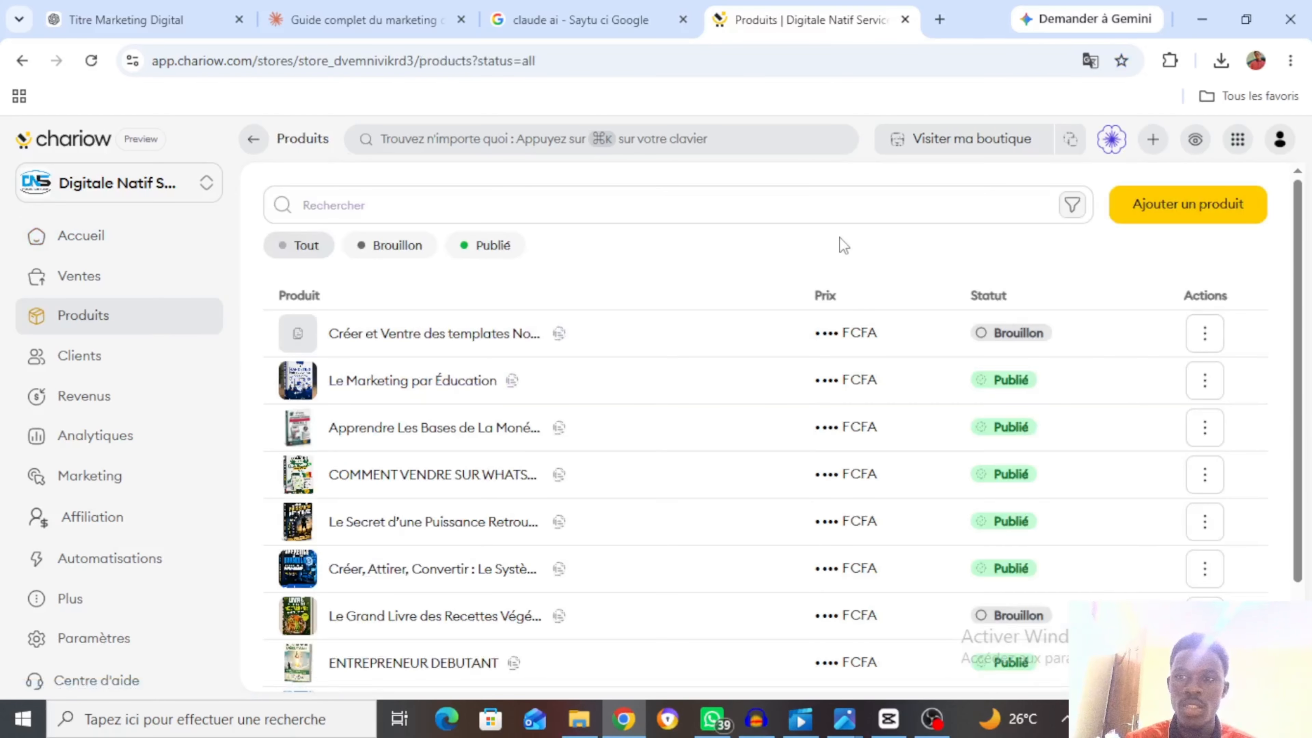
click(1183, 219)
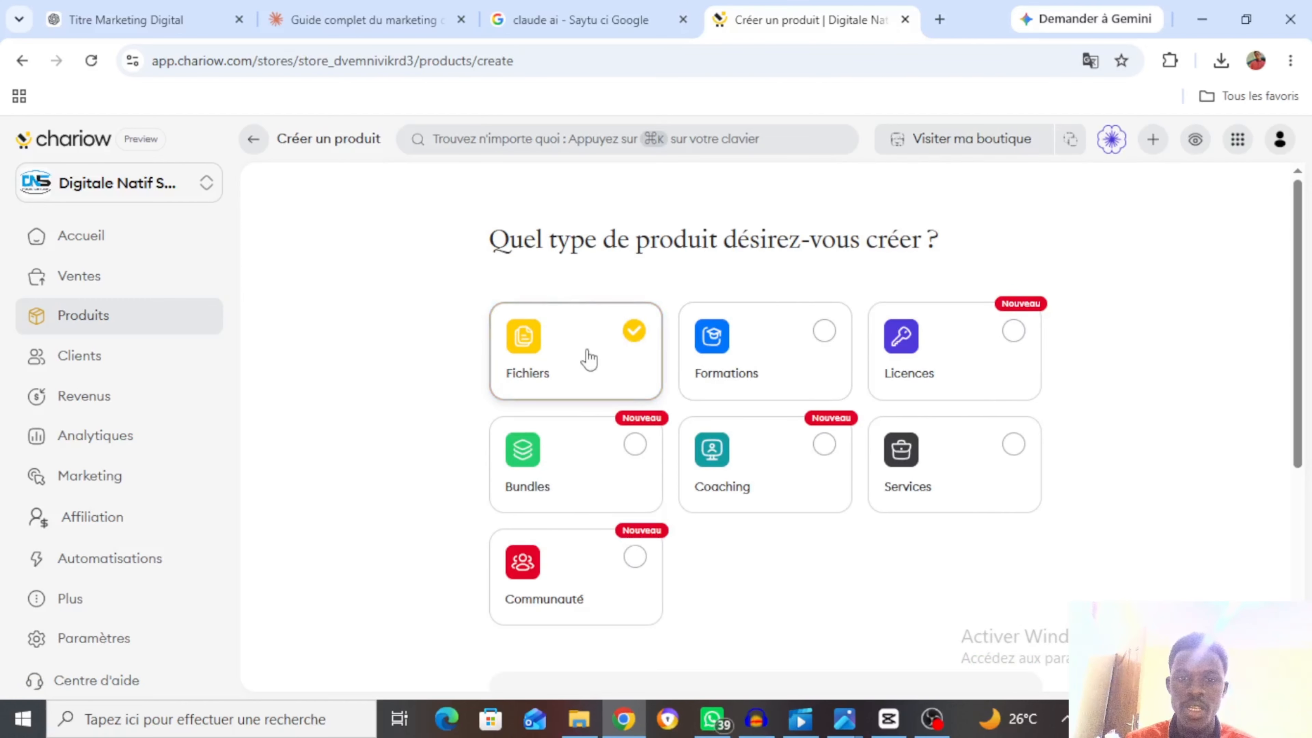
scroll(589, 359, down, 3)
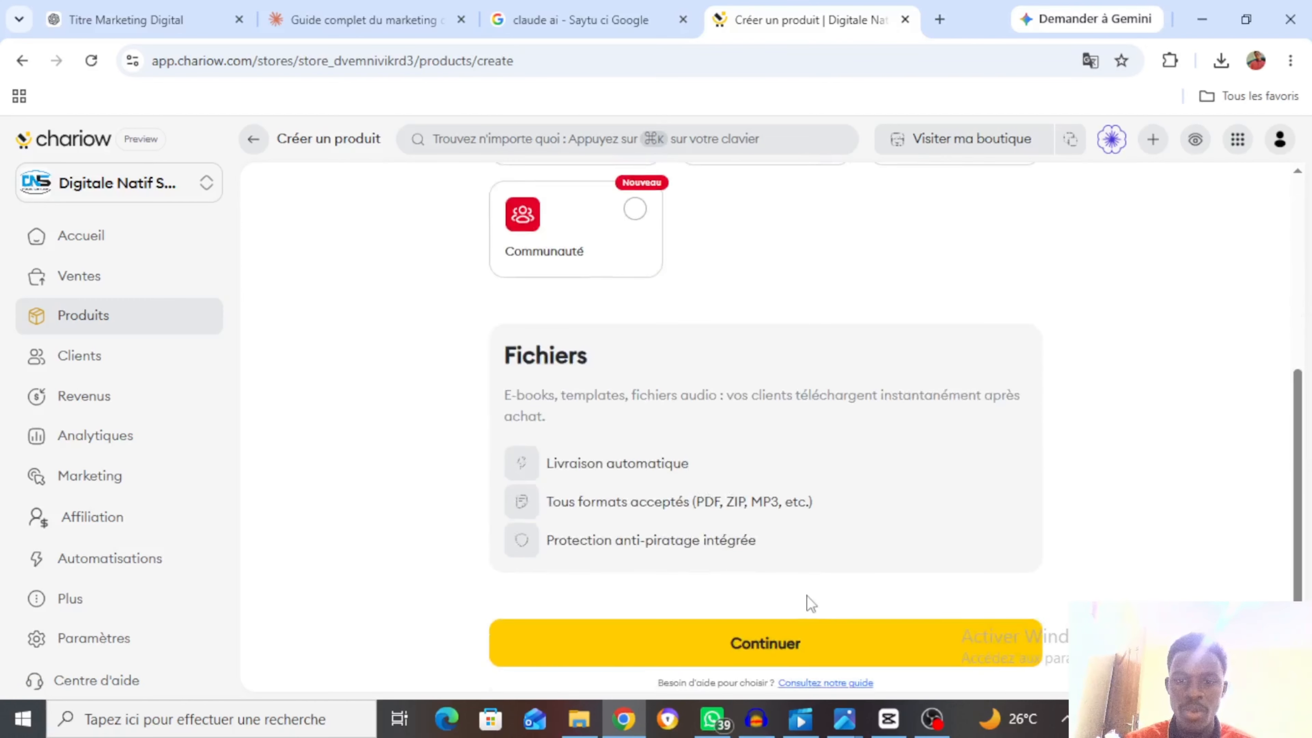
click(799, 655)
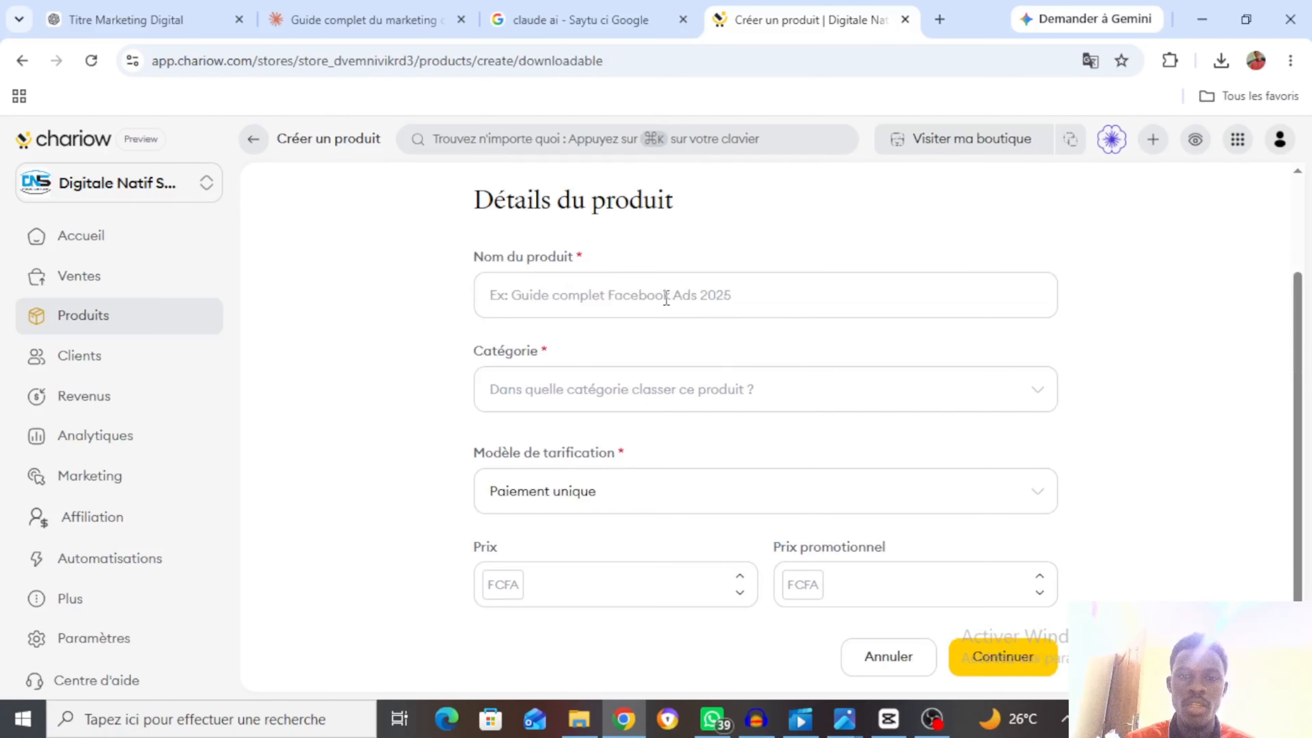
Copy the heading "Les 10 Stratégies de Marketing Digital Qui Fonctionnent en 2026" from the ChatGPT description and paste it as the Chariow product name.
click(666, 298)
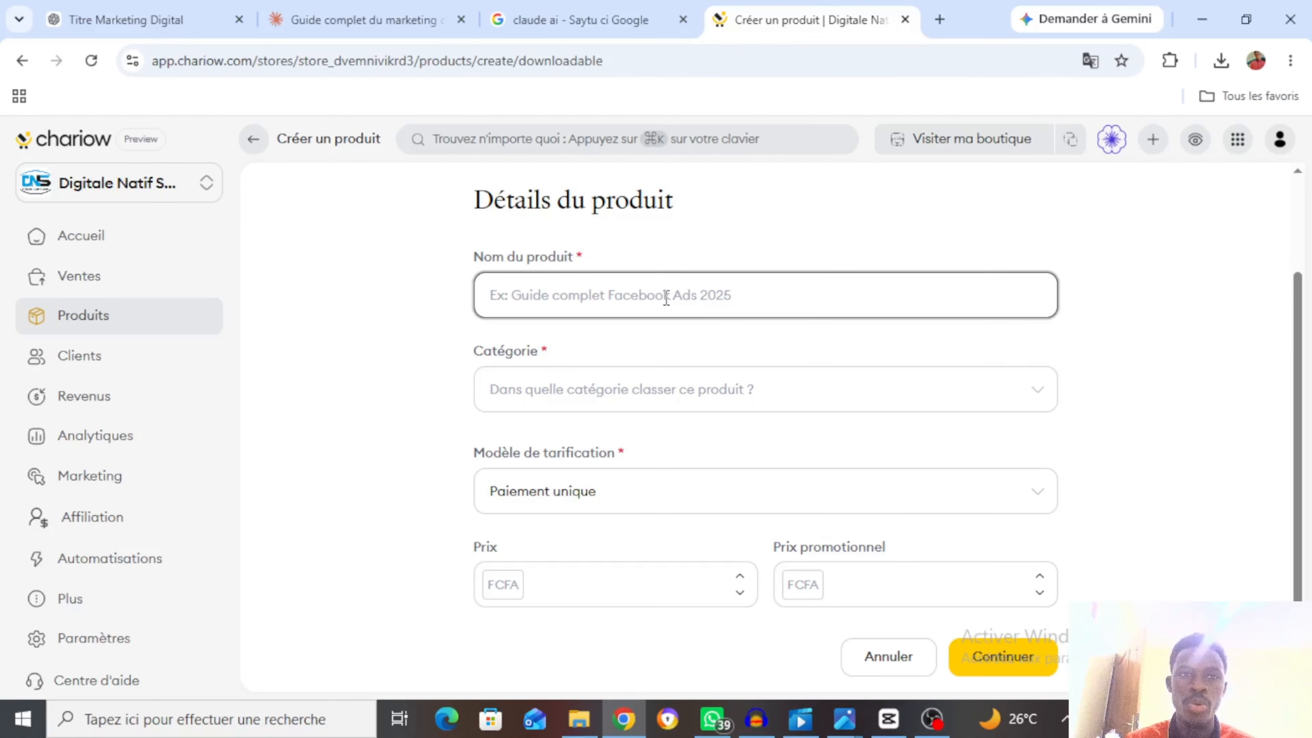
click(162, 26)
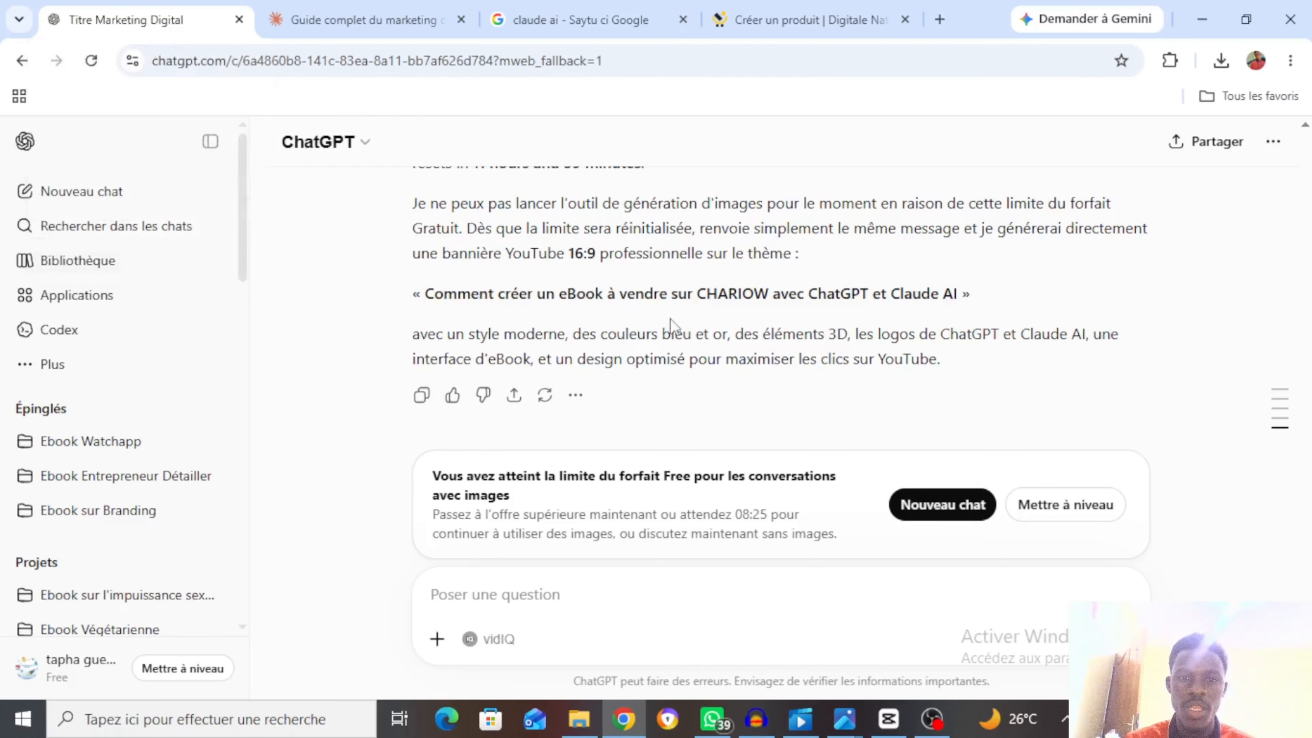
scroll(670, 326, up, 3)
scroll(671, 325, up, 6)
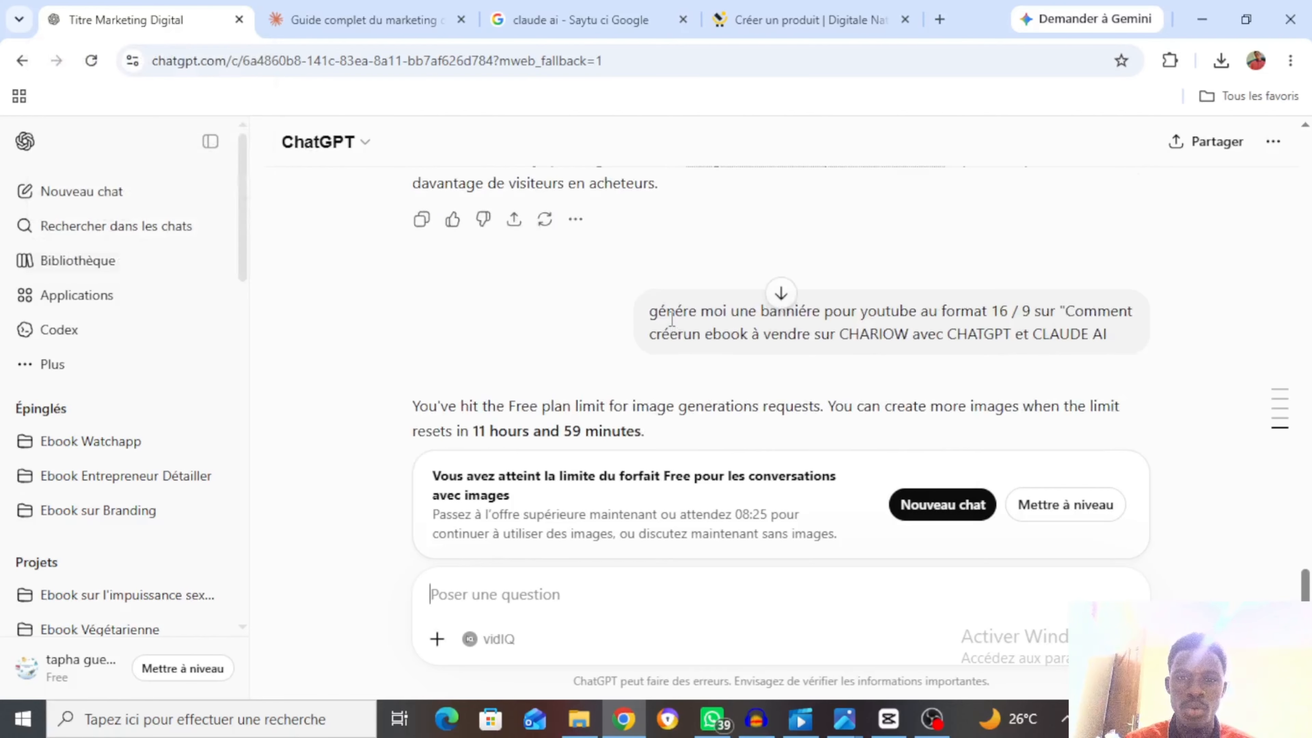
scroll(670, 325, up, 8)
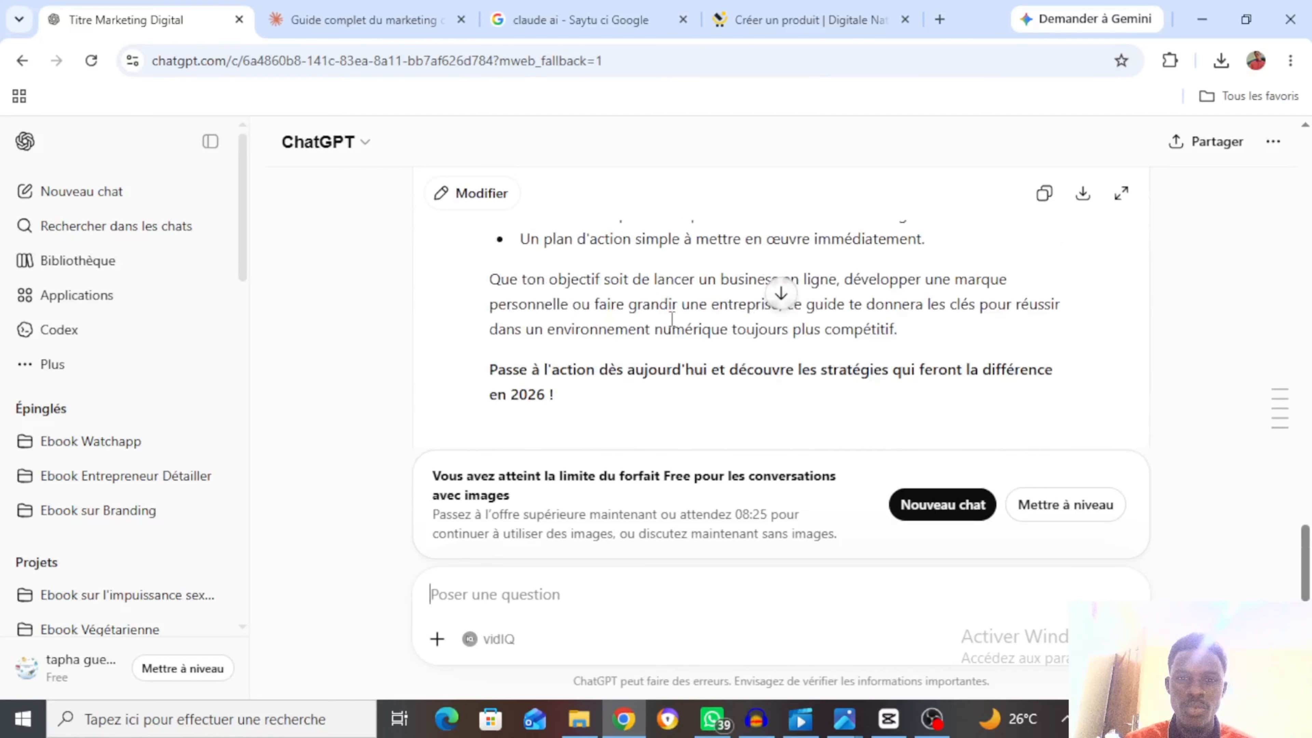
scroll(671, 318, up, 8)
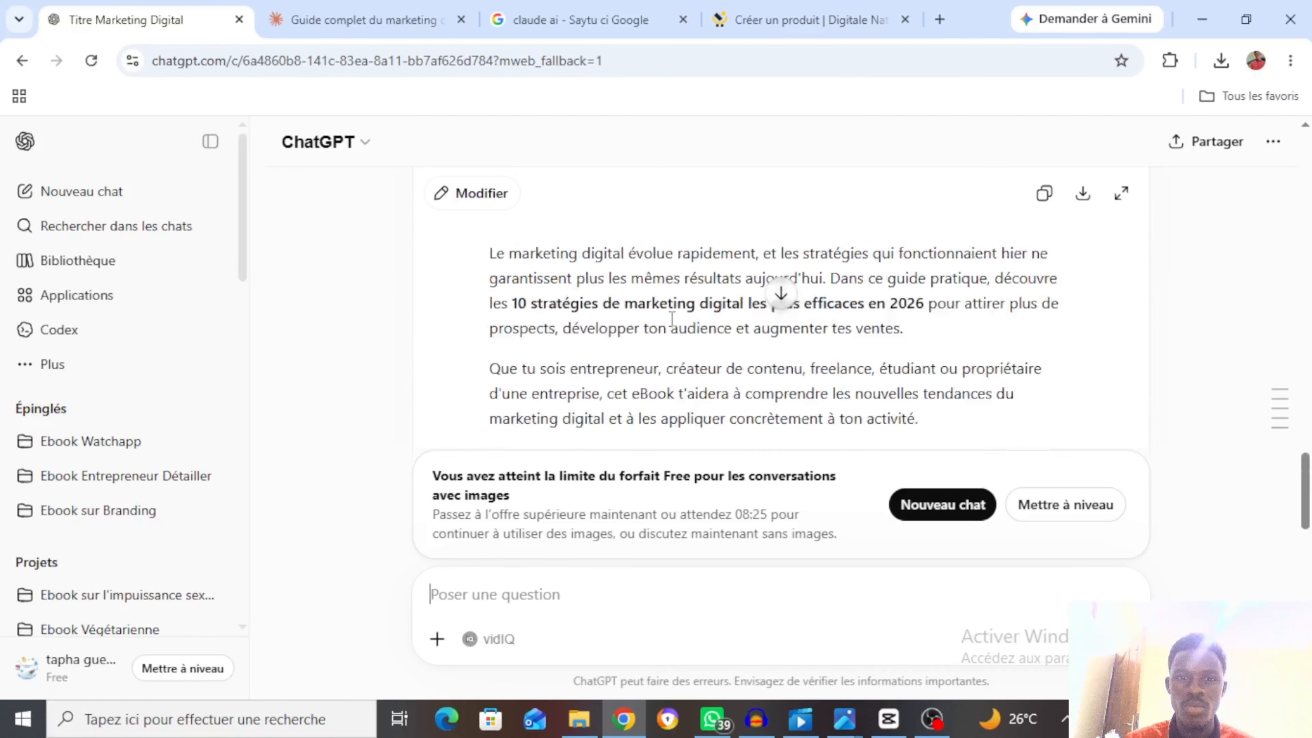
scroll(671, 318, down, 1)
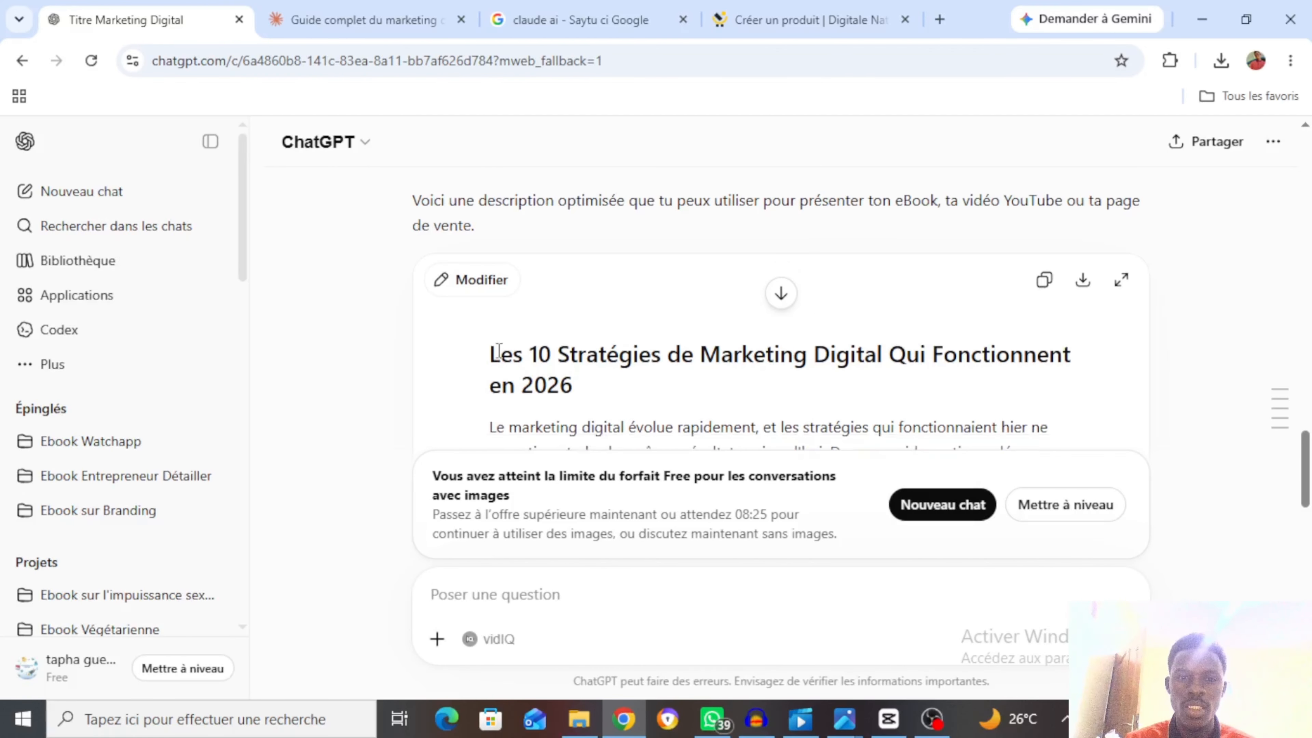
triple_click(612, 392)
key(ctrl+c)
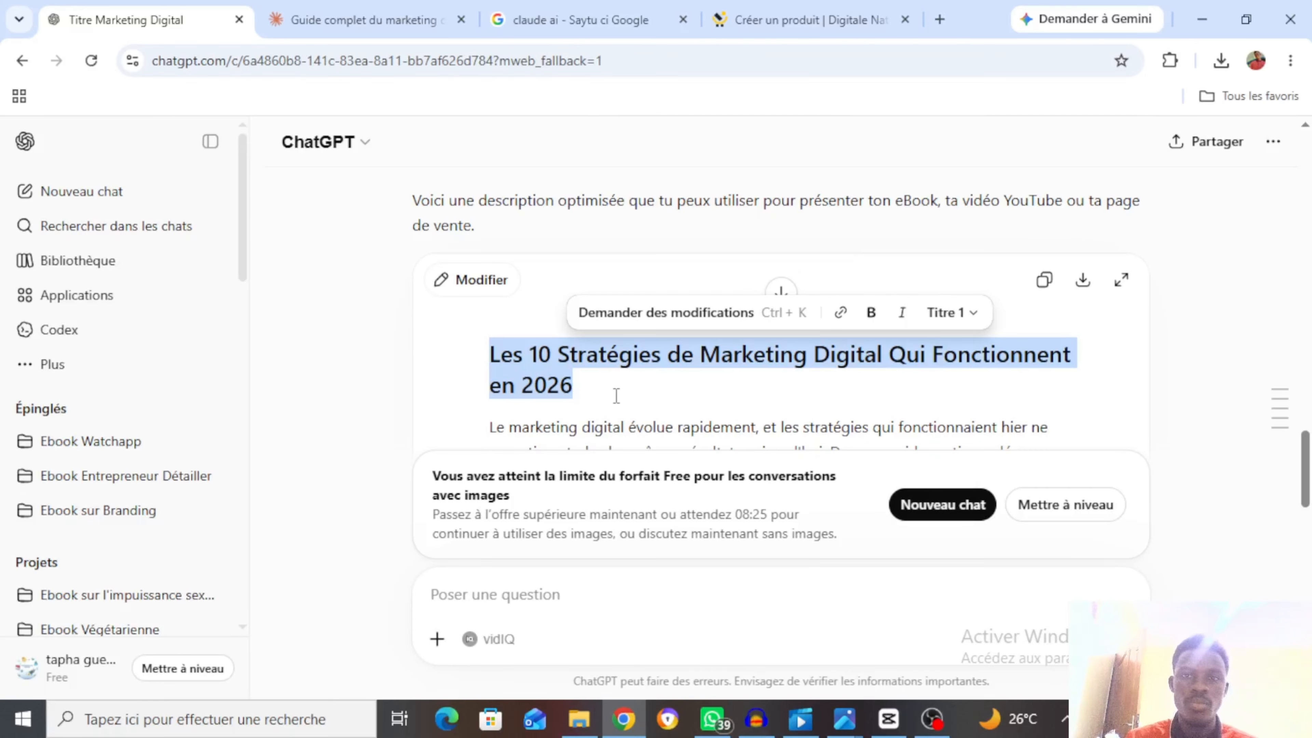
click(840, 22)
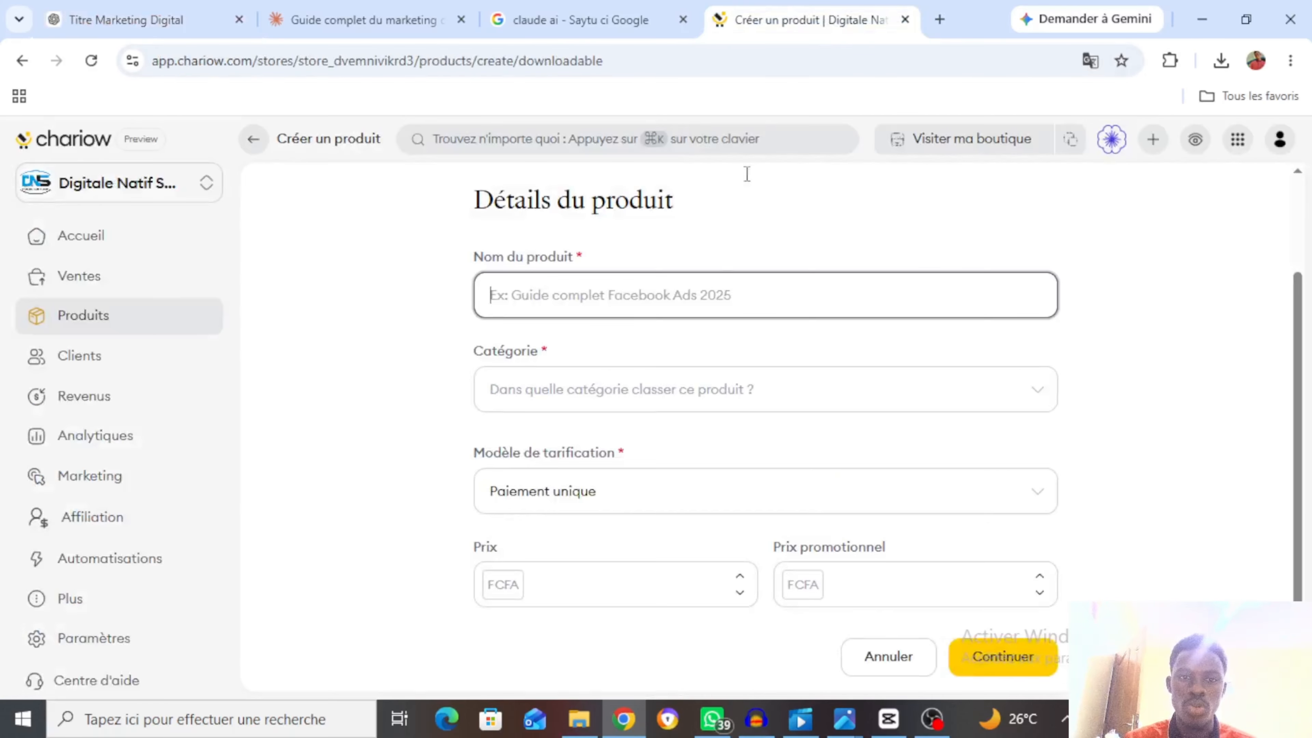
key(ctrl+v)
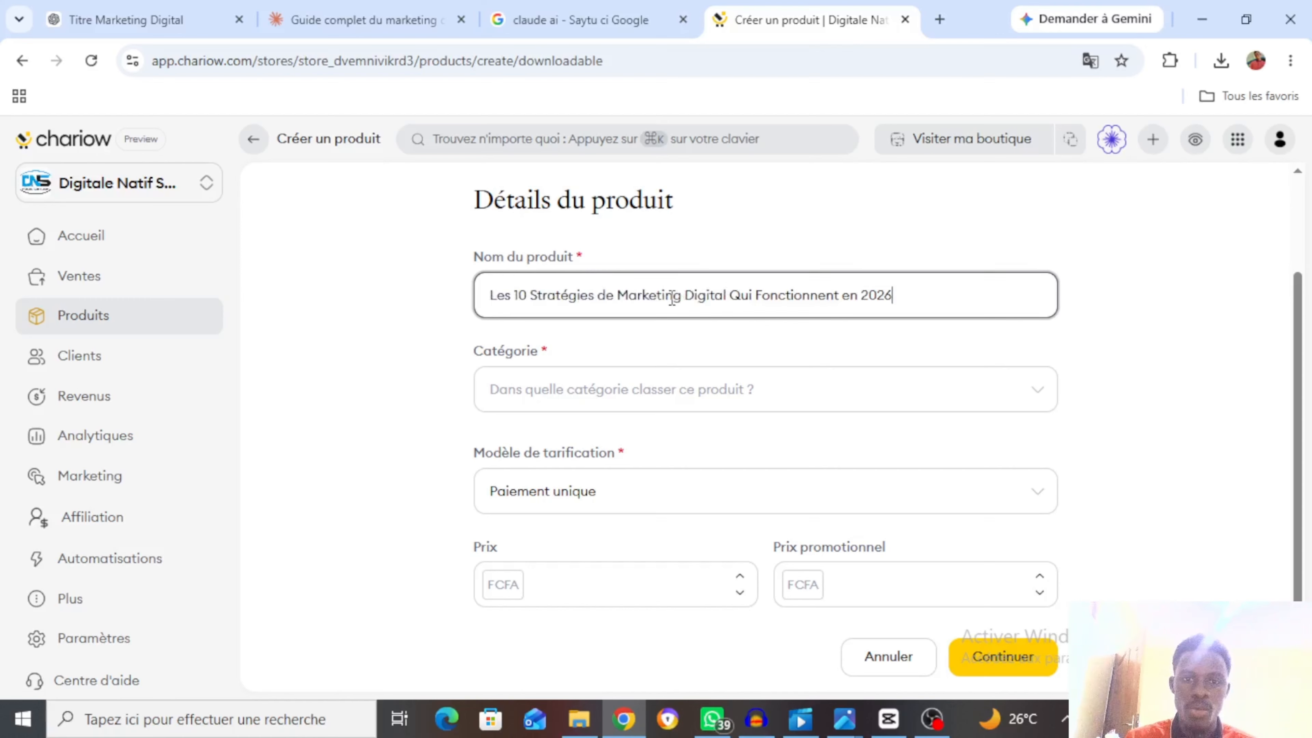
Set the product category to Éducation & Apprentissage.
click(754, 398)
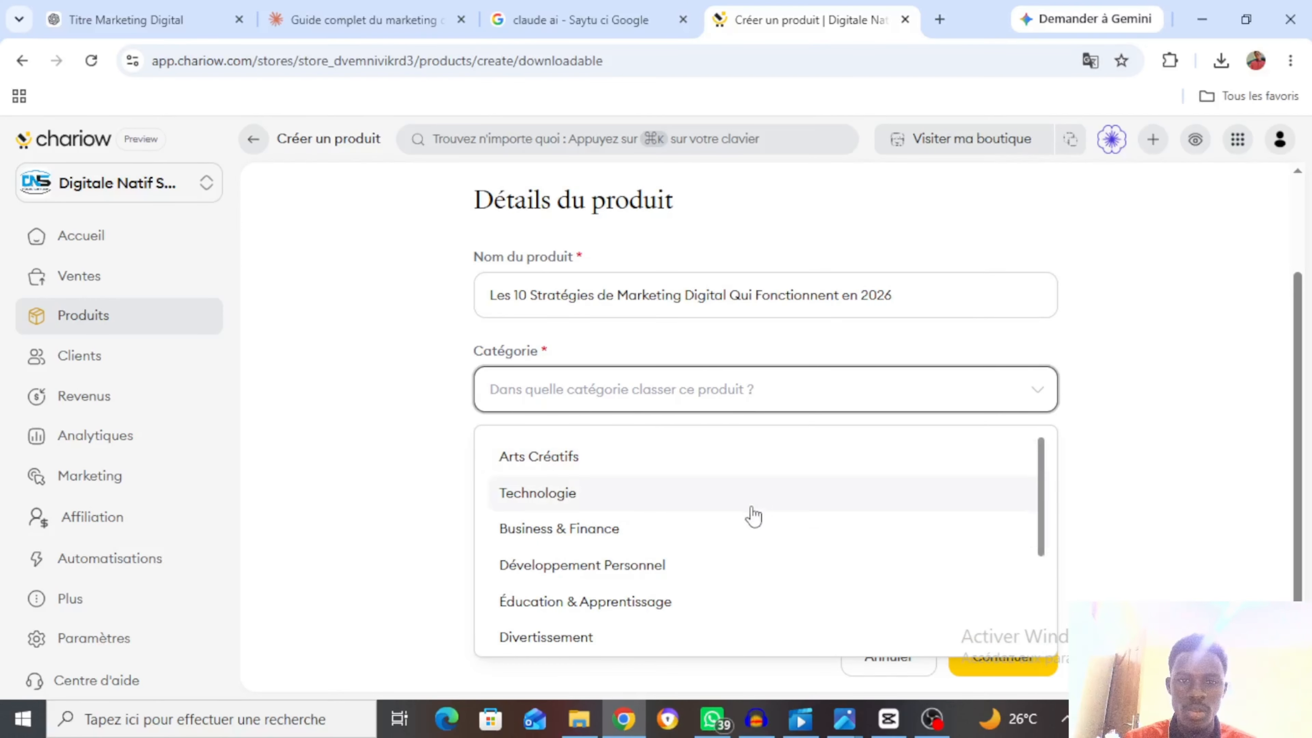
scroll(756, 543, down, 1)
scroll(756, 549, down, 1)
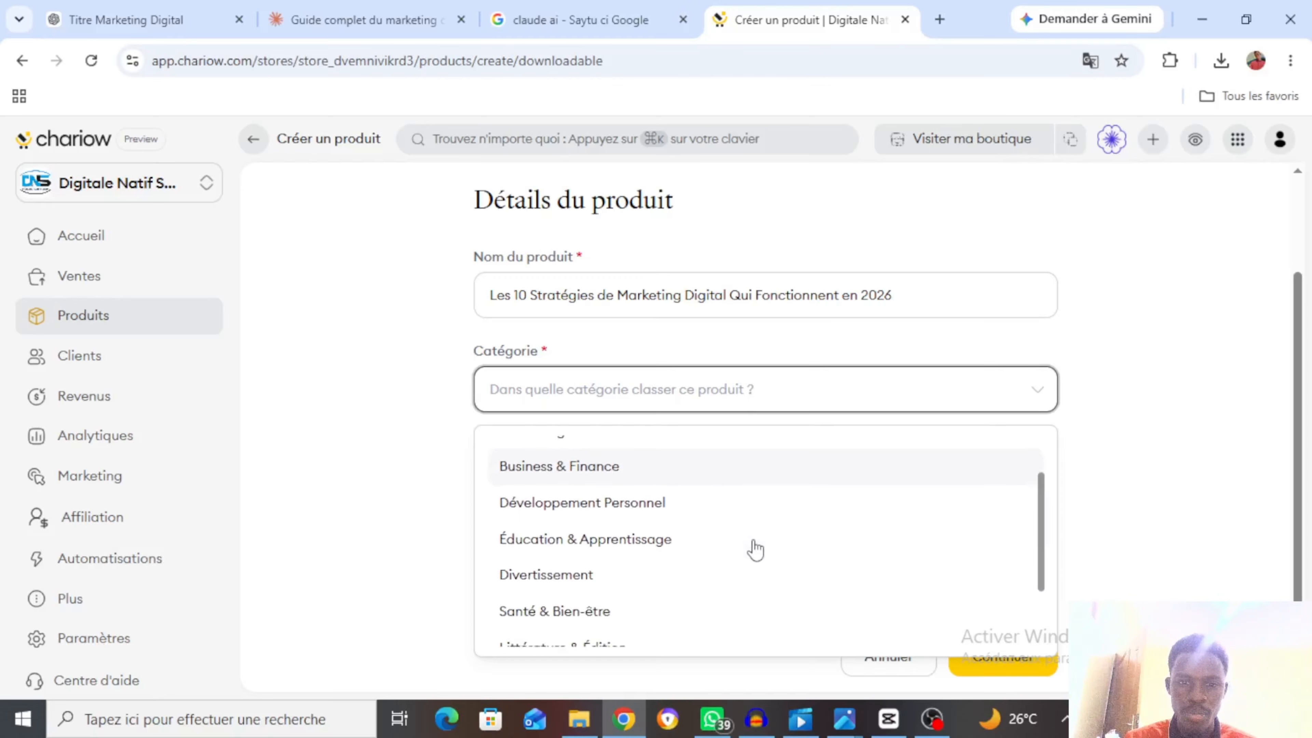
click(695, 532)
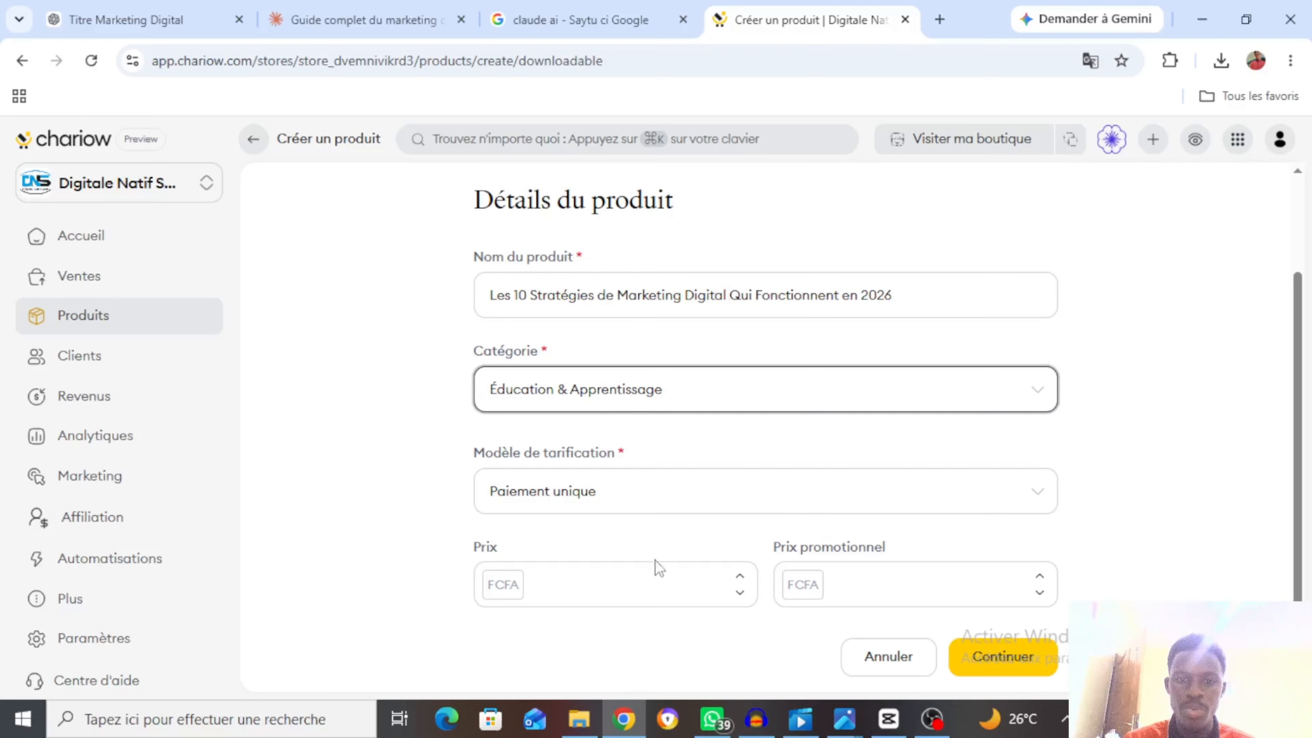
Set the price to 2500 FCFA and the promotional price to 1500 FCFA, and continue to the product description form.
click(618, 582)
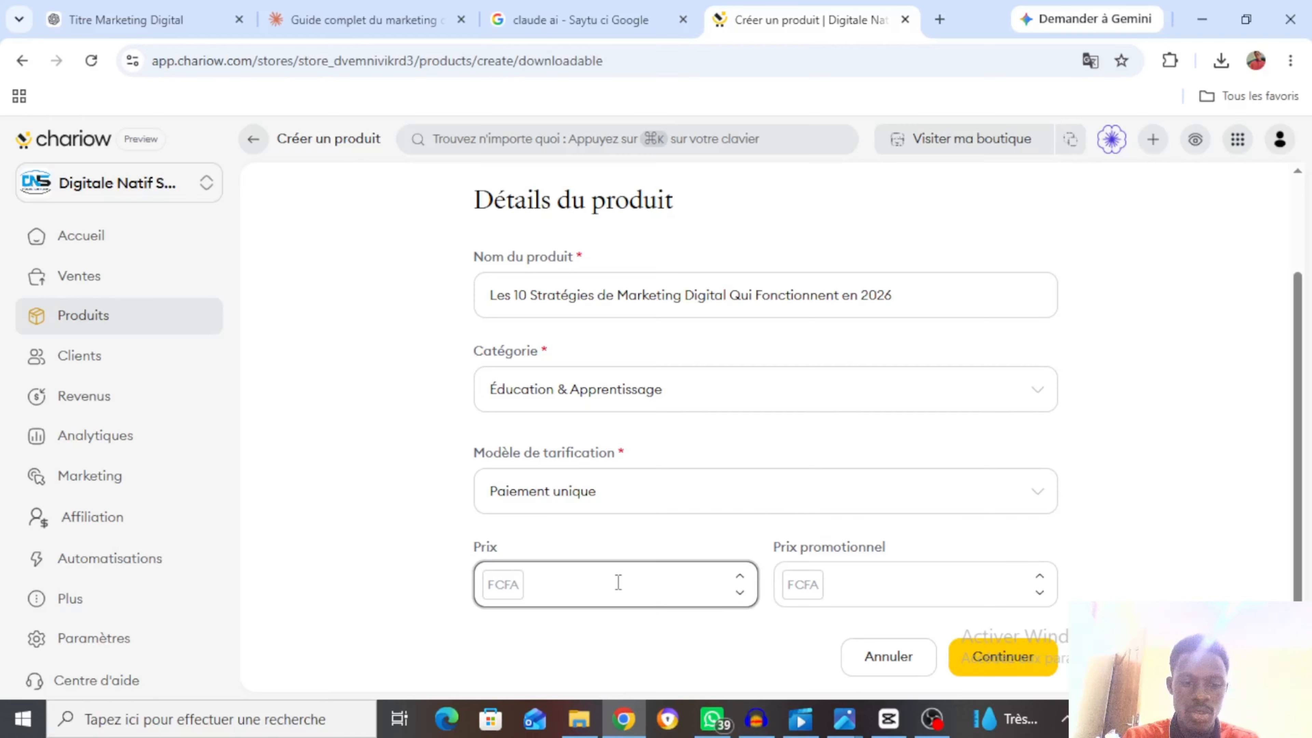
text(2)
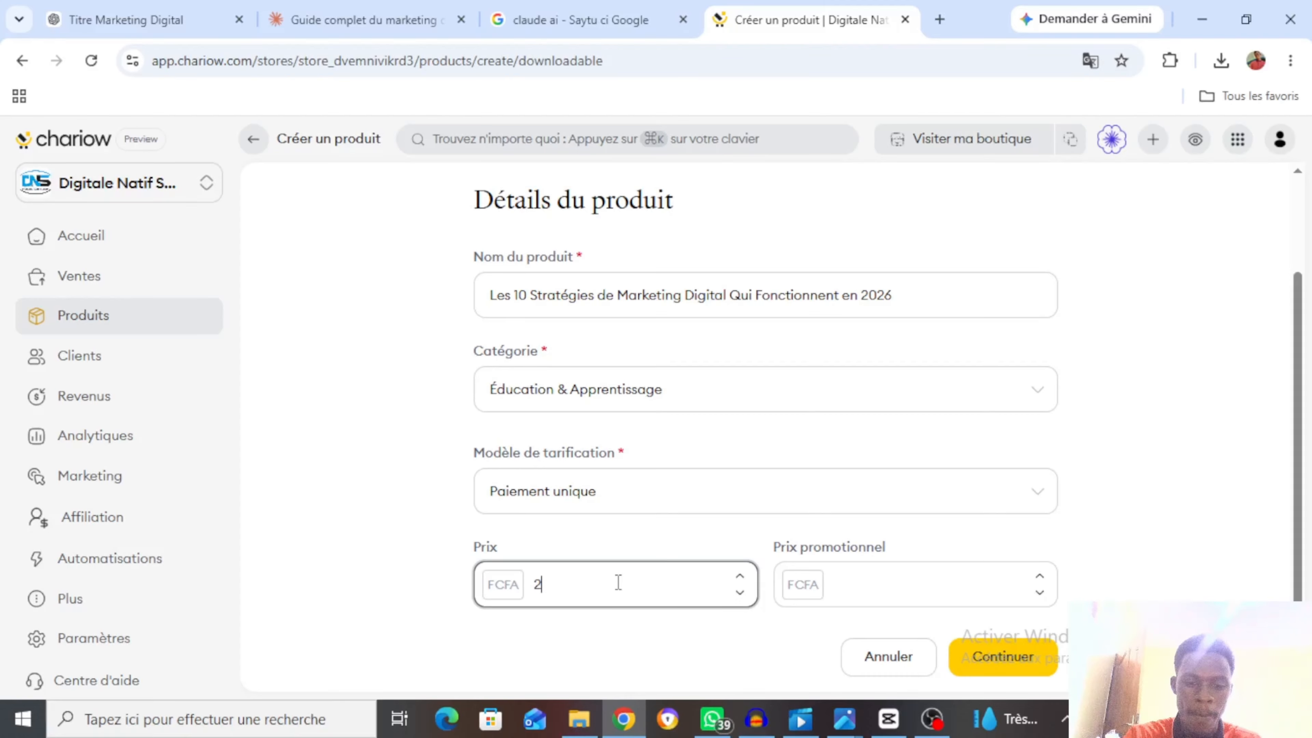
text(5)
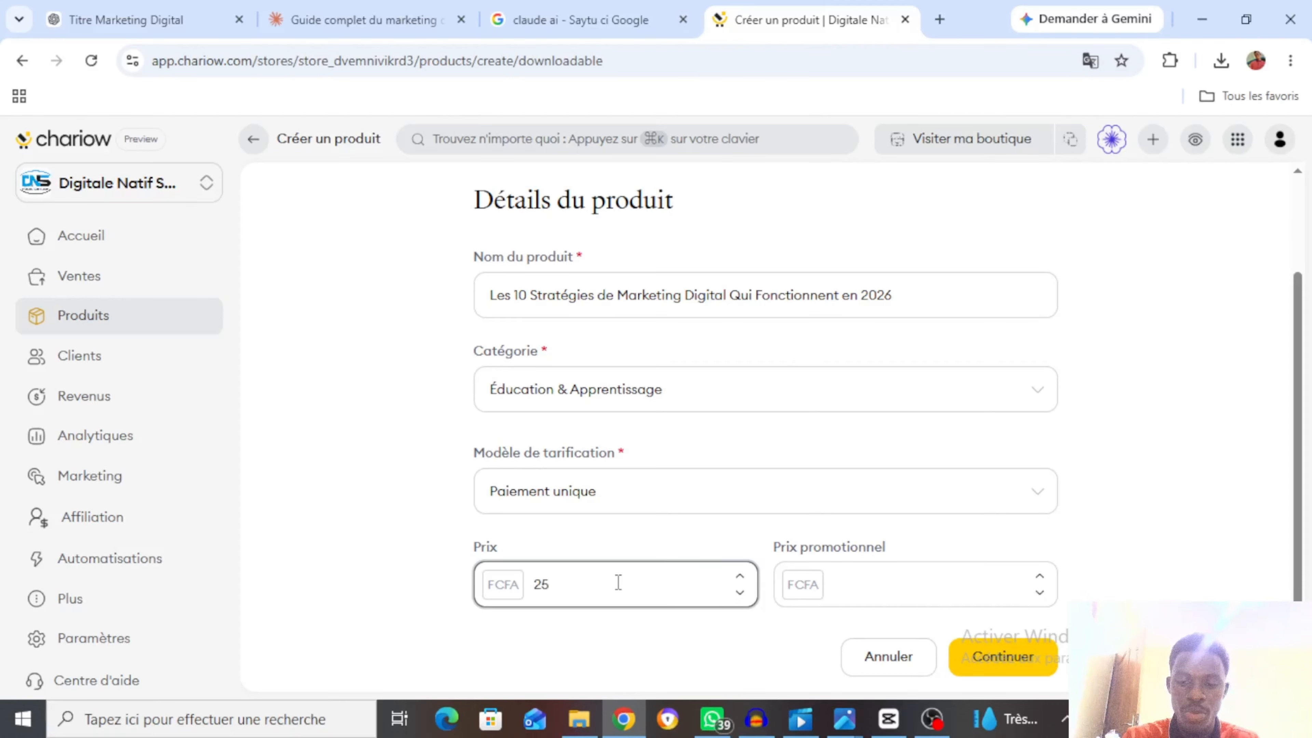
text(00)
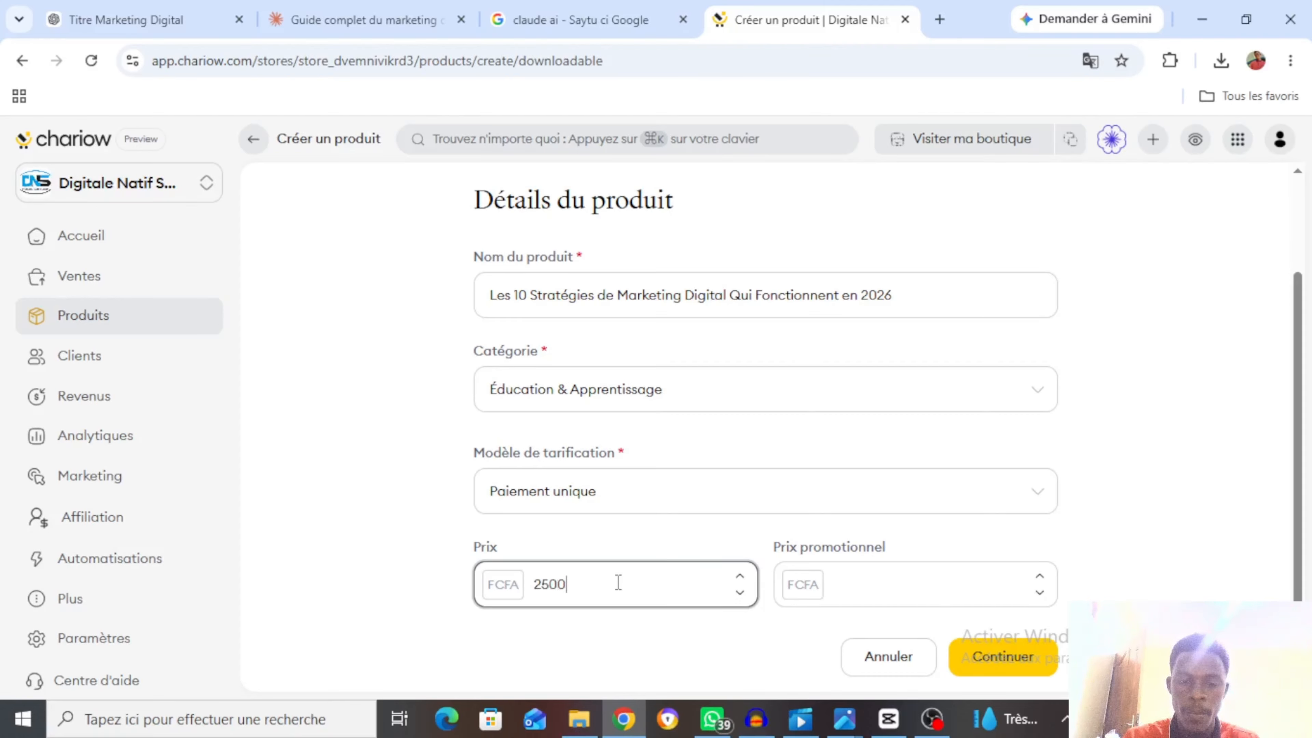
click(873, 583)
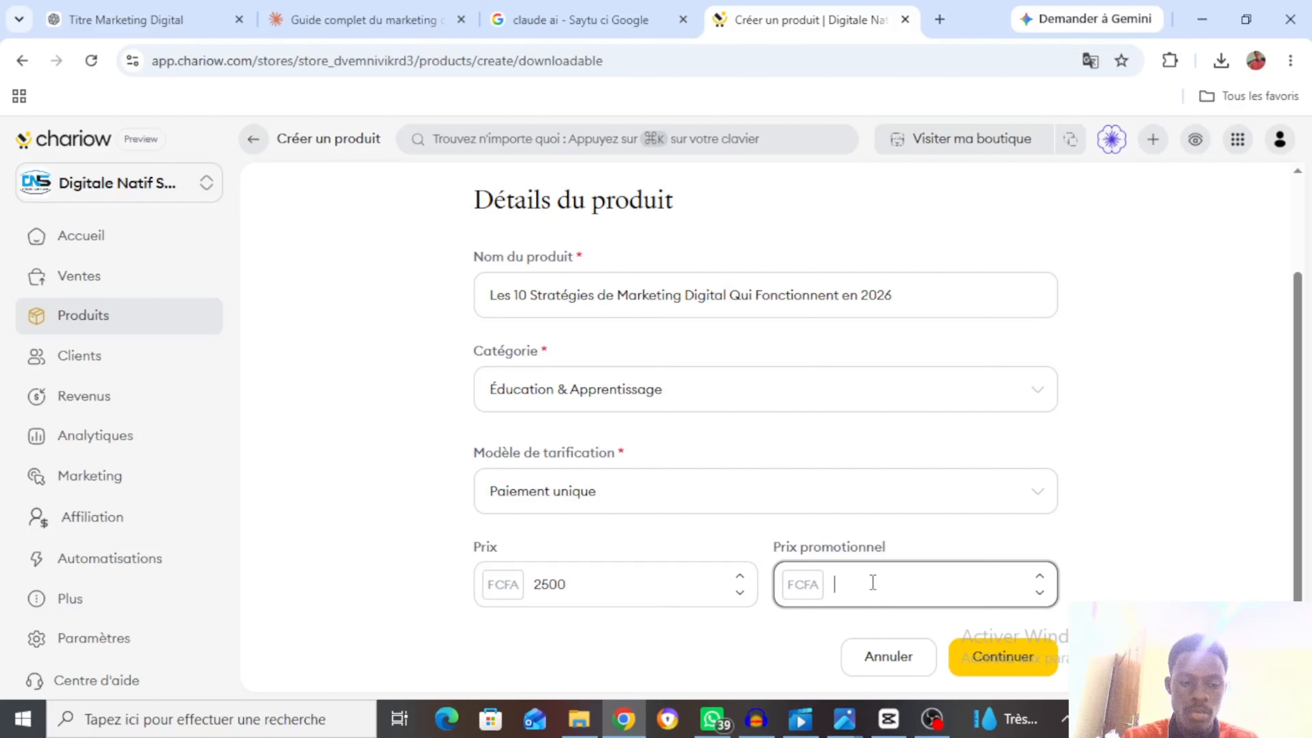
text(1500)
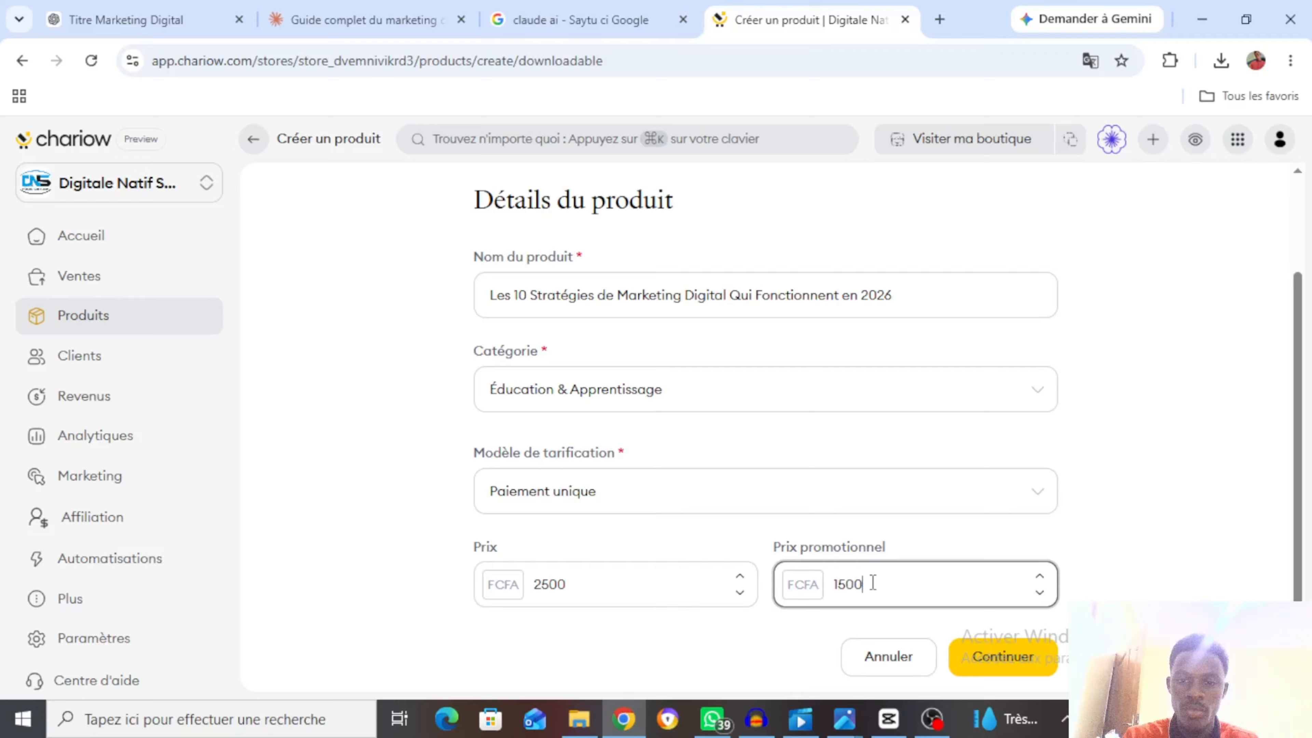
click(1017, 665)
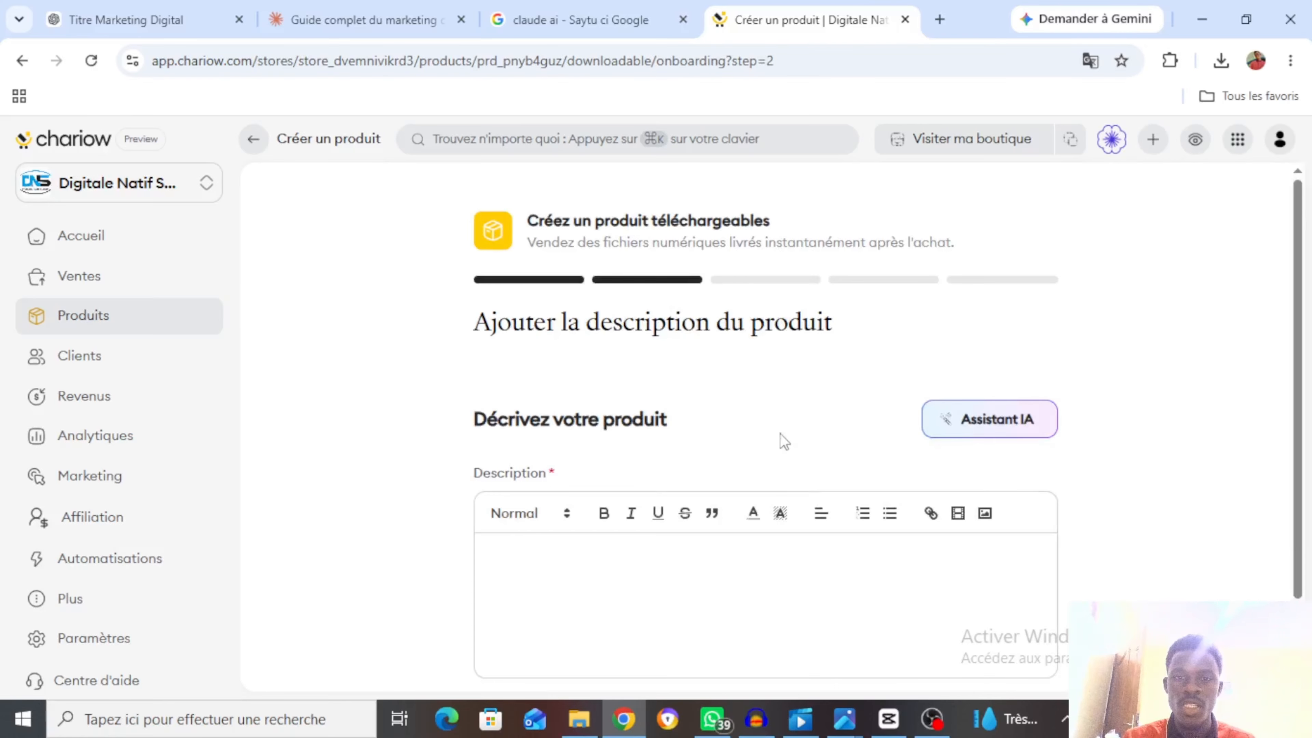
Switch to the ChatGPT conversation and copy the whole ebook description, from its heading through the closing call to action ending in "2026 !".
scroll(781, 432, down, 1)
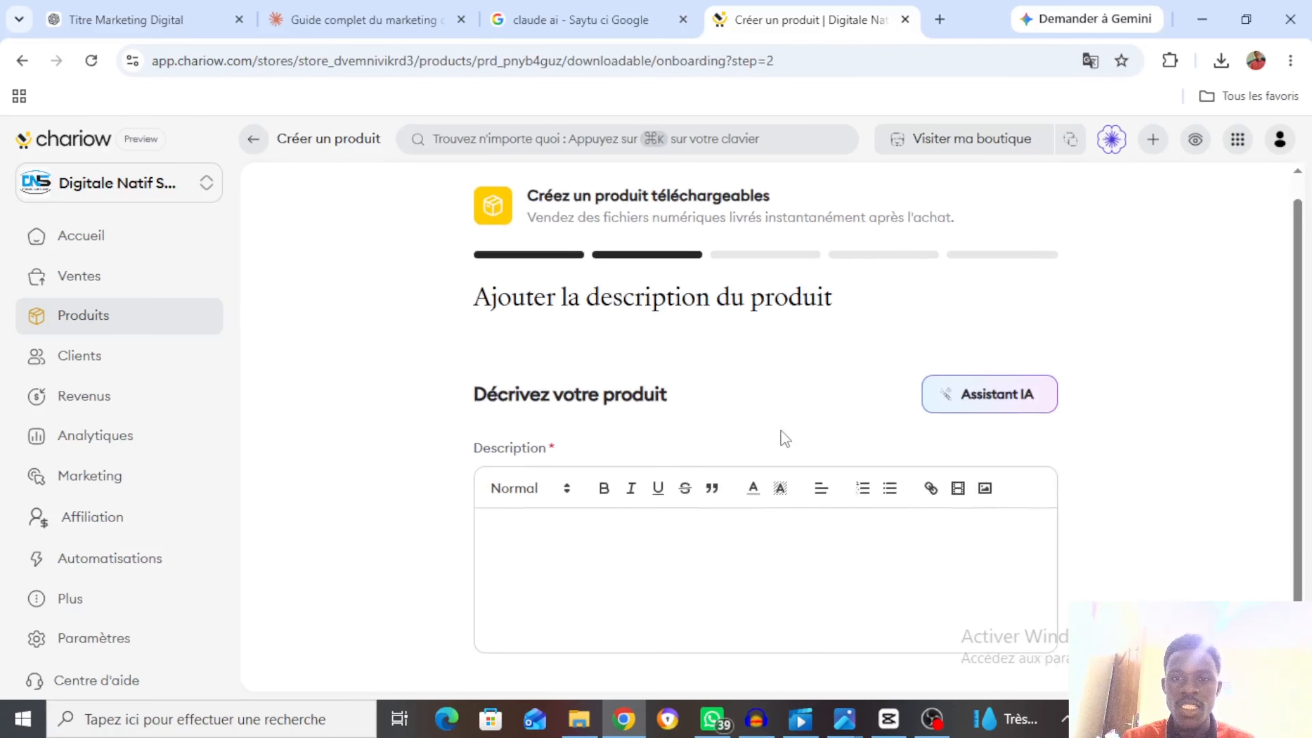
scroll(781, 432, down, 1)
scroll(781, 431, down, 1)
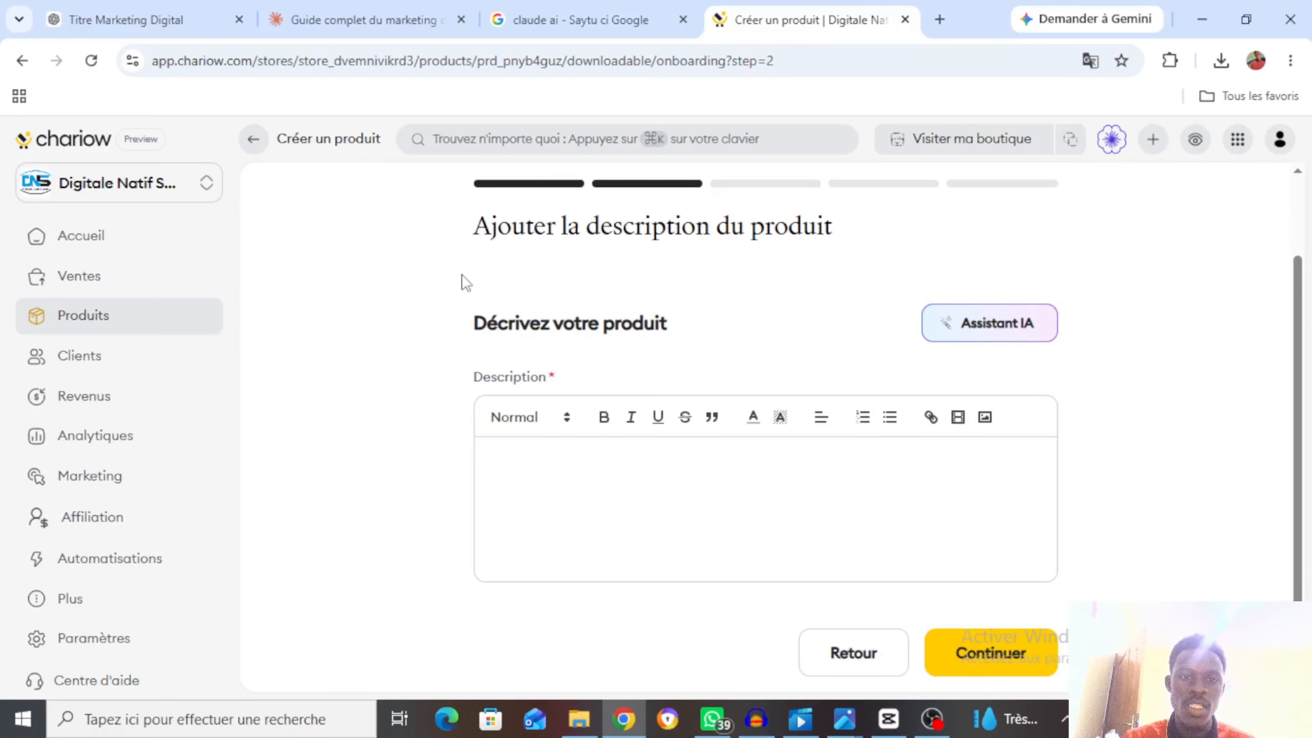
click(154, 26)
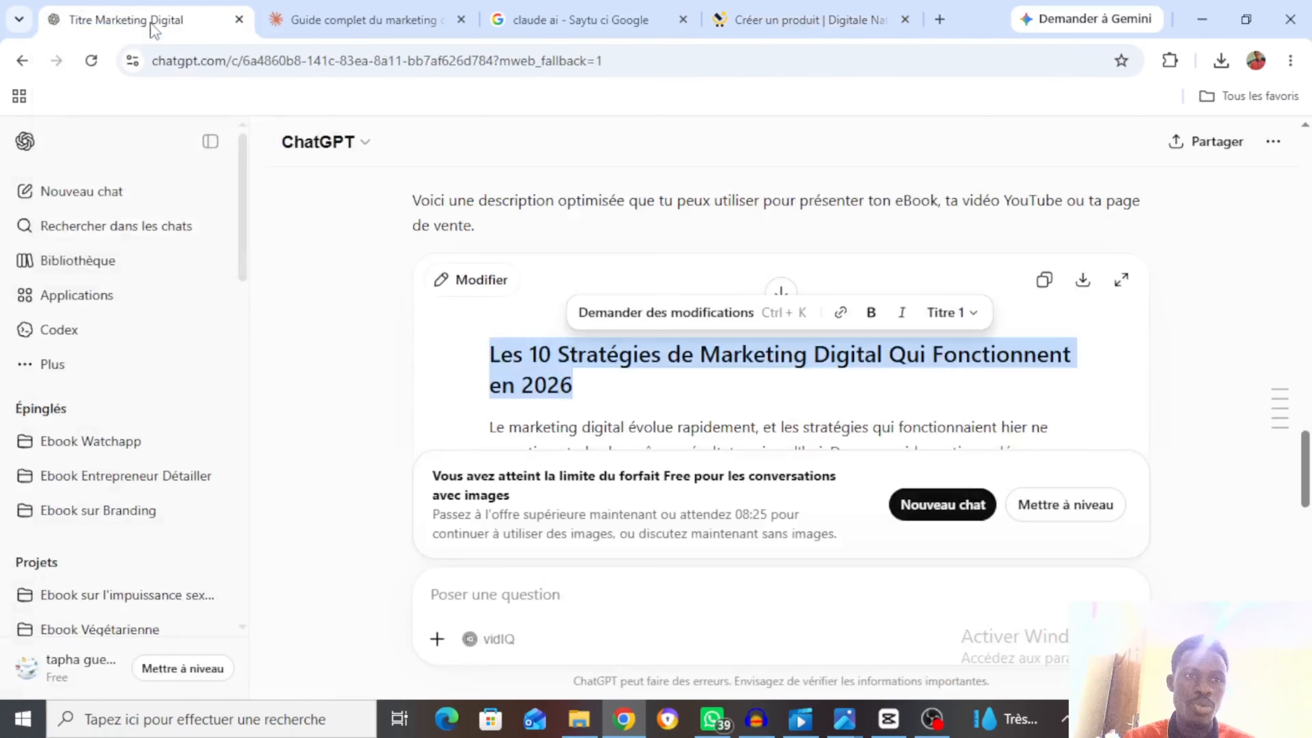
scroll(707, 394, down, 3)
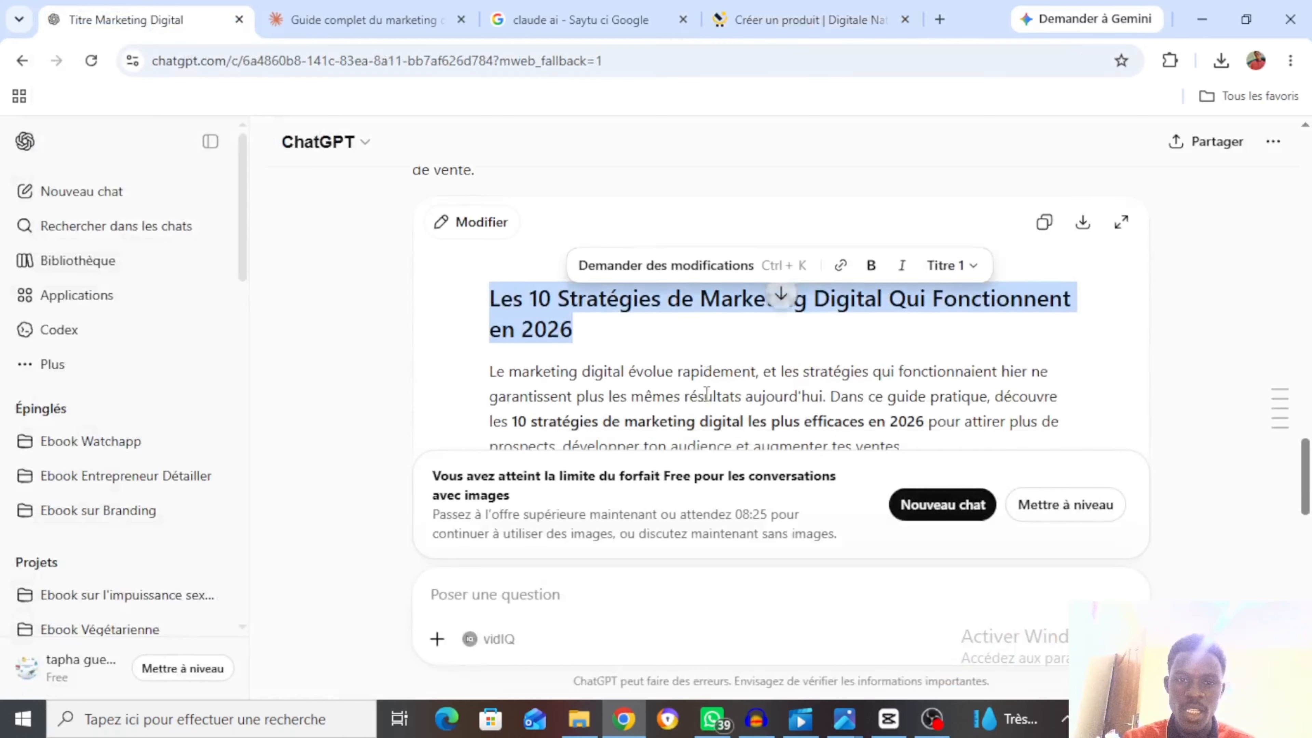
scroll(706, 394, up, 2)
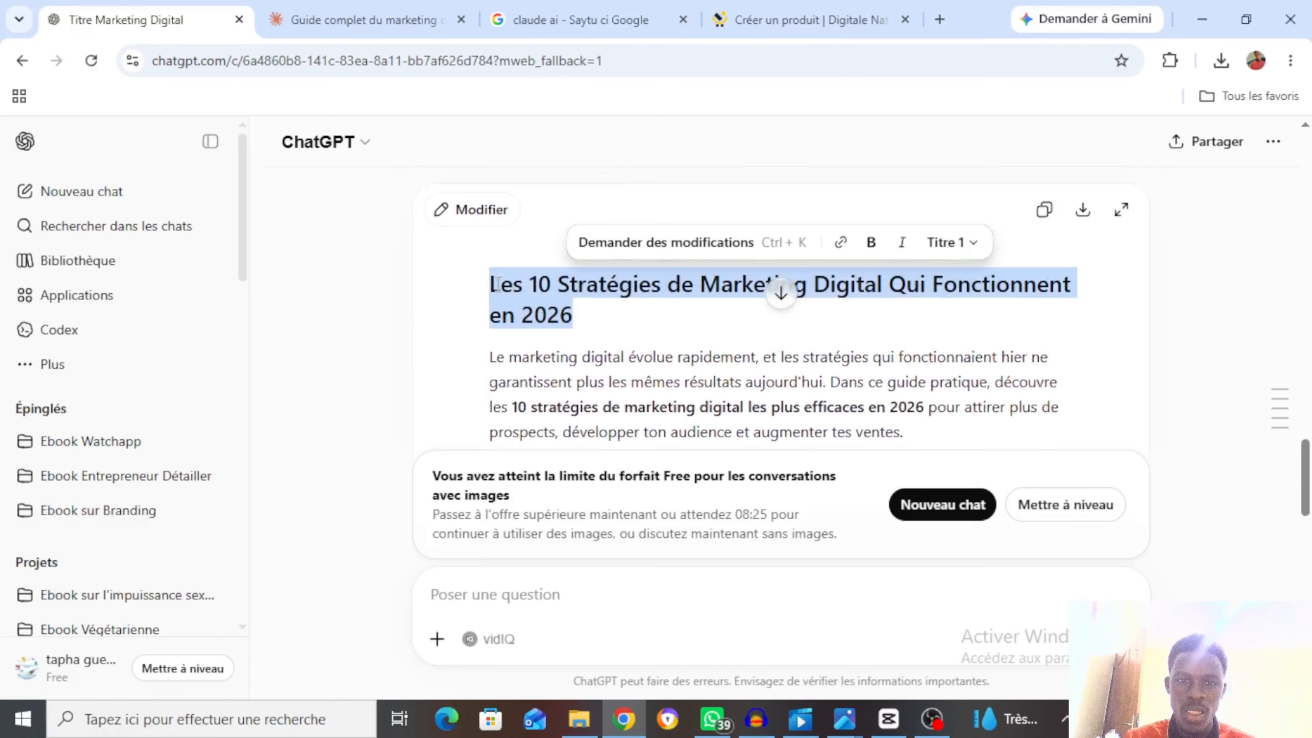
click(497, 285)
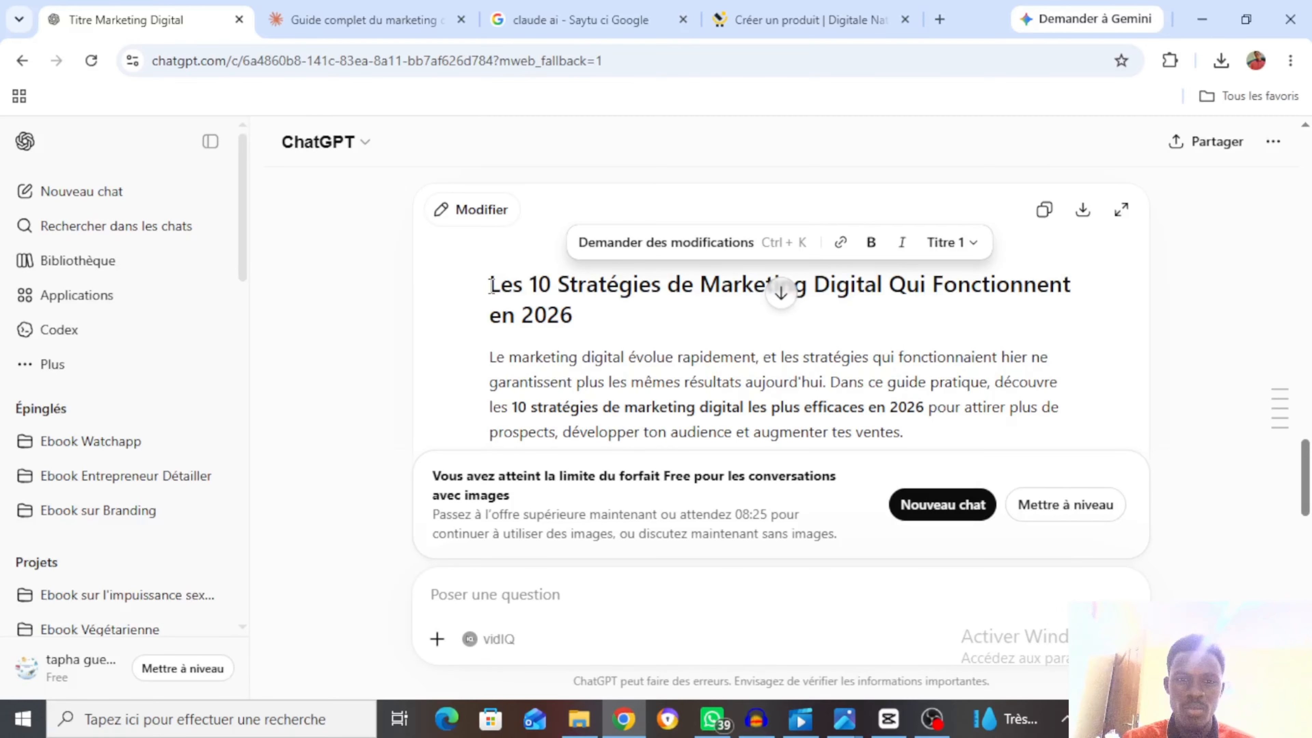
drag(491, 284, 966, 453)
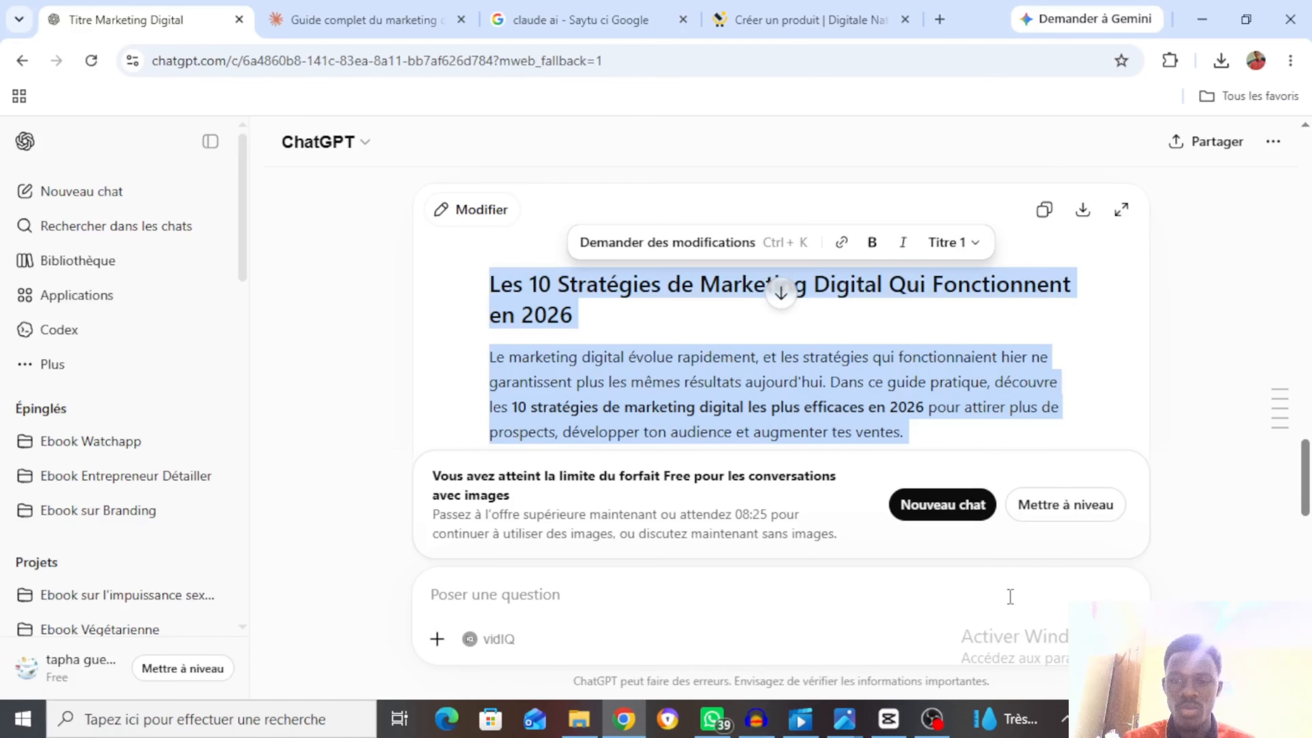
drag(1010, 597, 1028, 276)
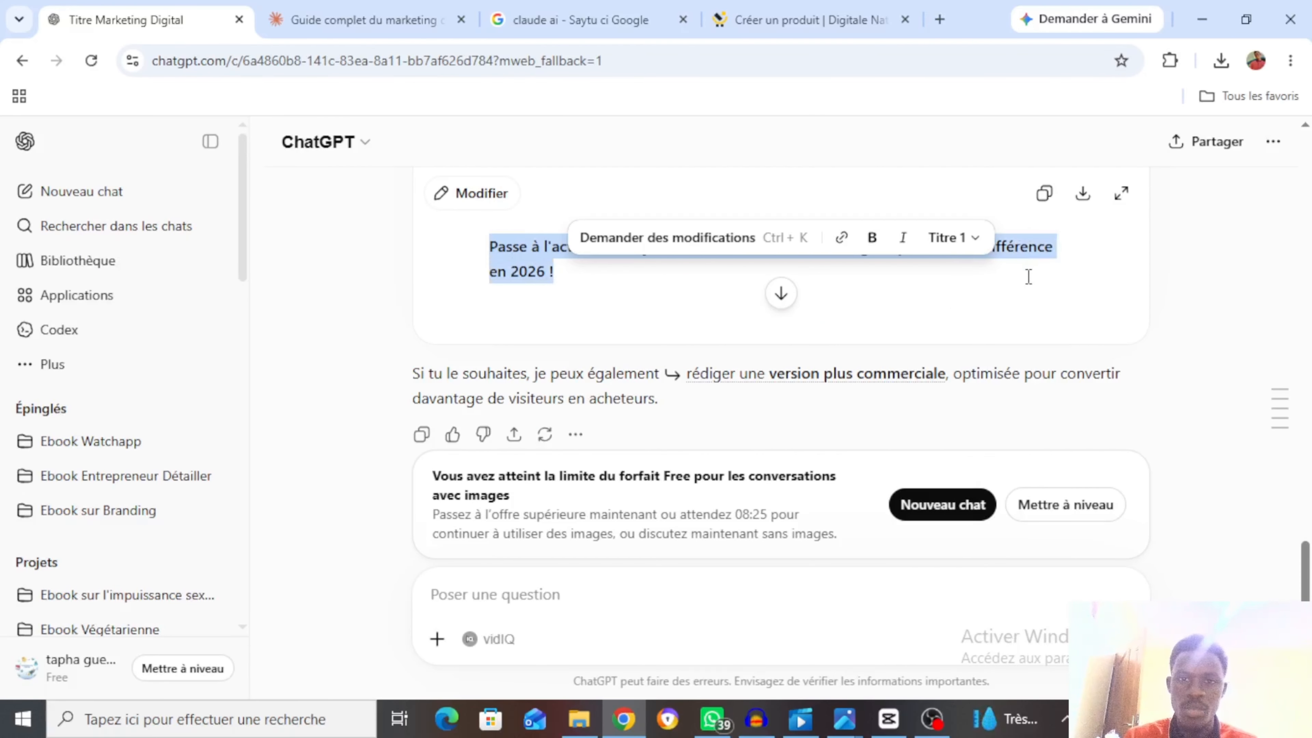
Return to the Chariow product form and paste the copied text as the product description.
click(775, 22)
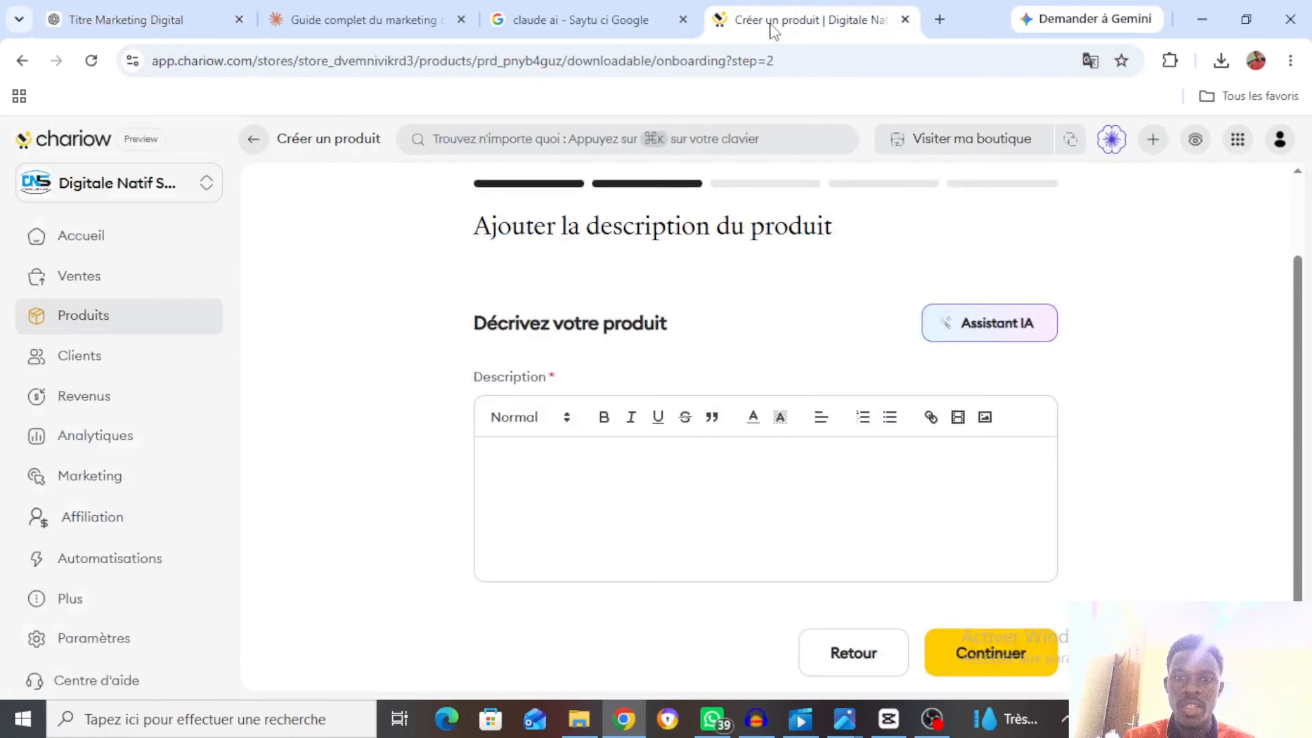
click(584, 450)
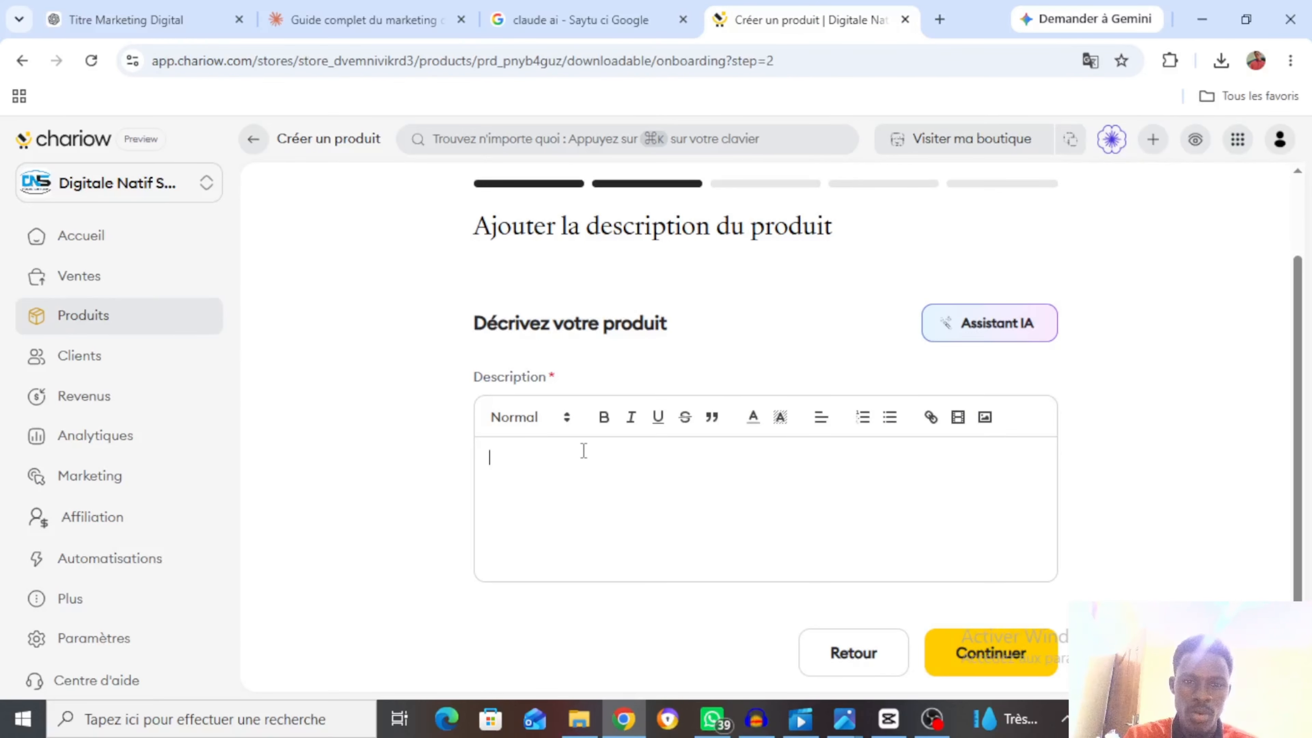
key(ctrl+v)
Center the heading "Les 10 Stratégies de Marketing Digital Qui Fonctionnent en 2026" at the start of the product description.
scroll(753, 486, up, 5)
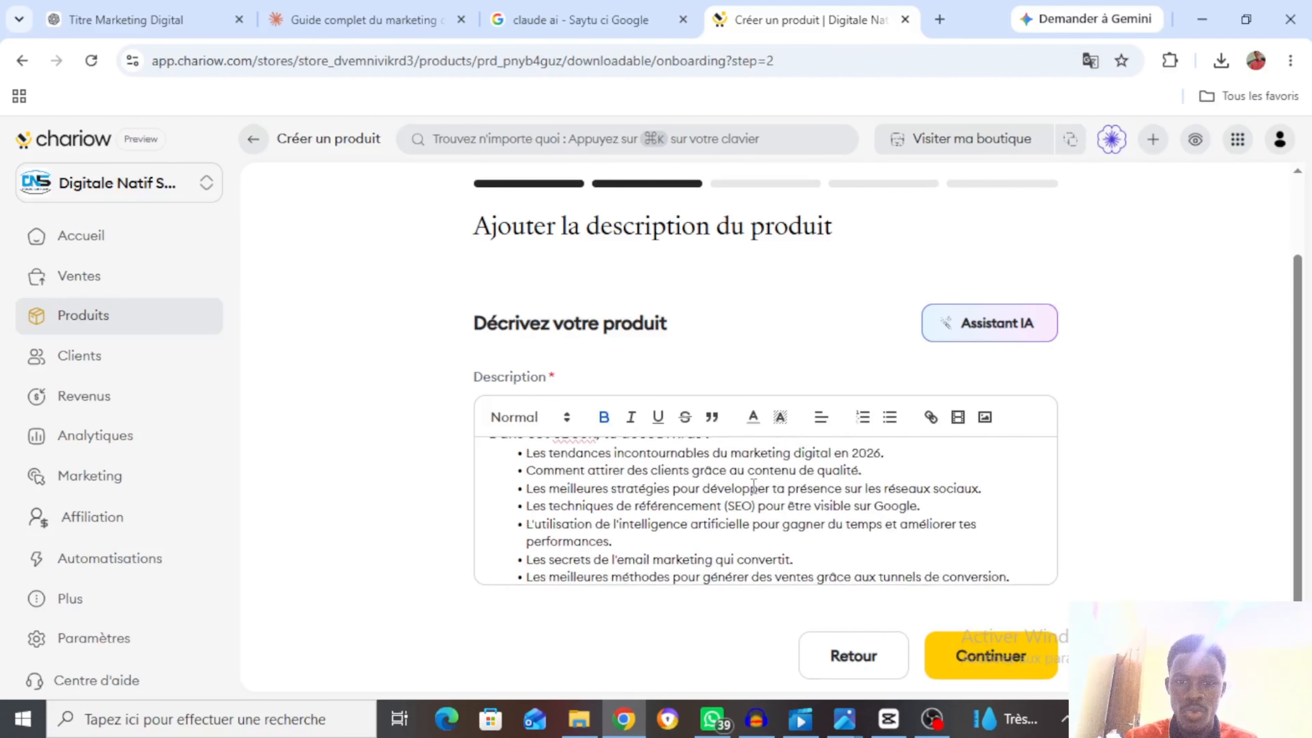
scroll(753, 486, up, 6)
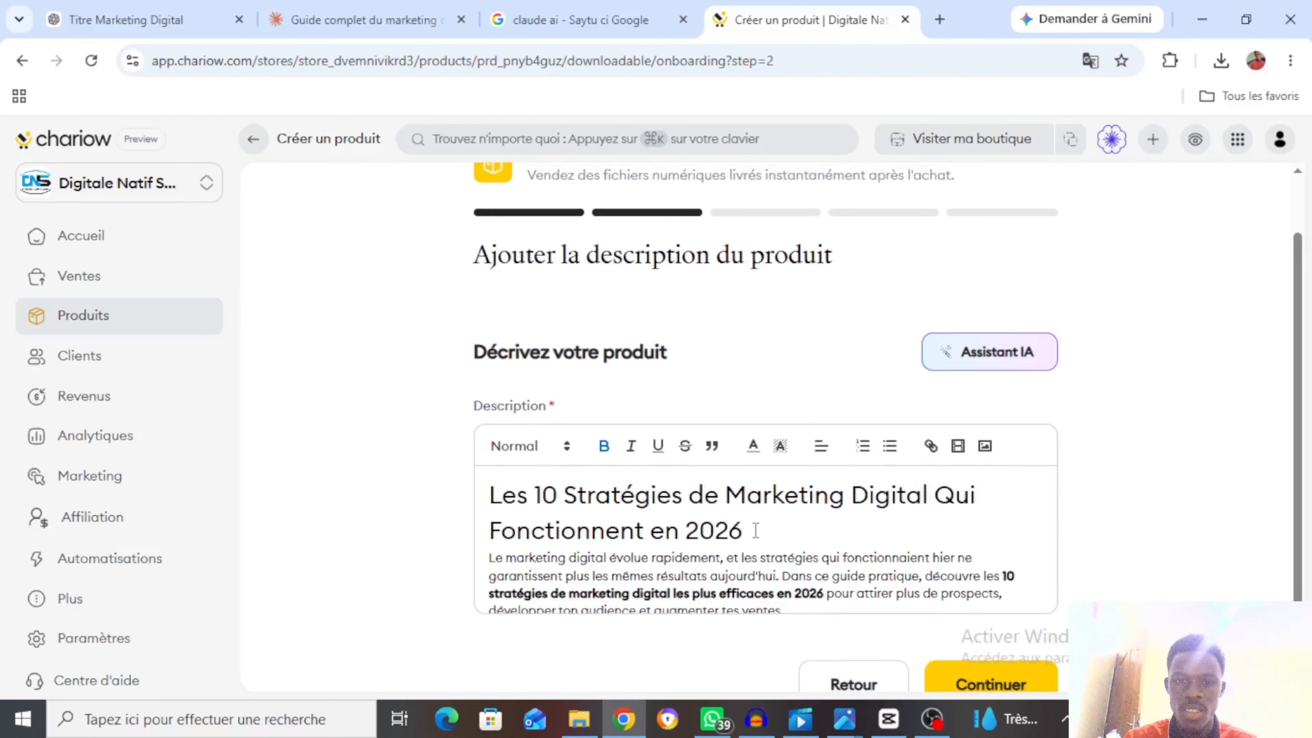
drag(755, 530, 493, 496)
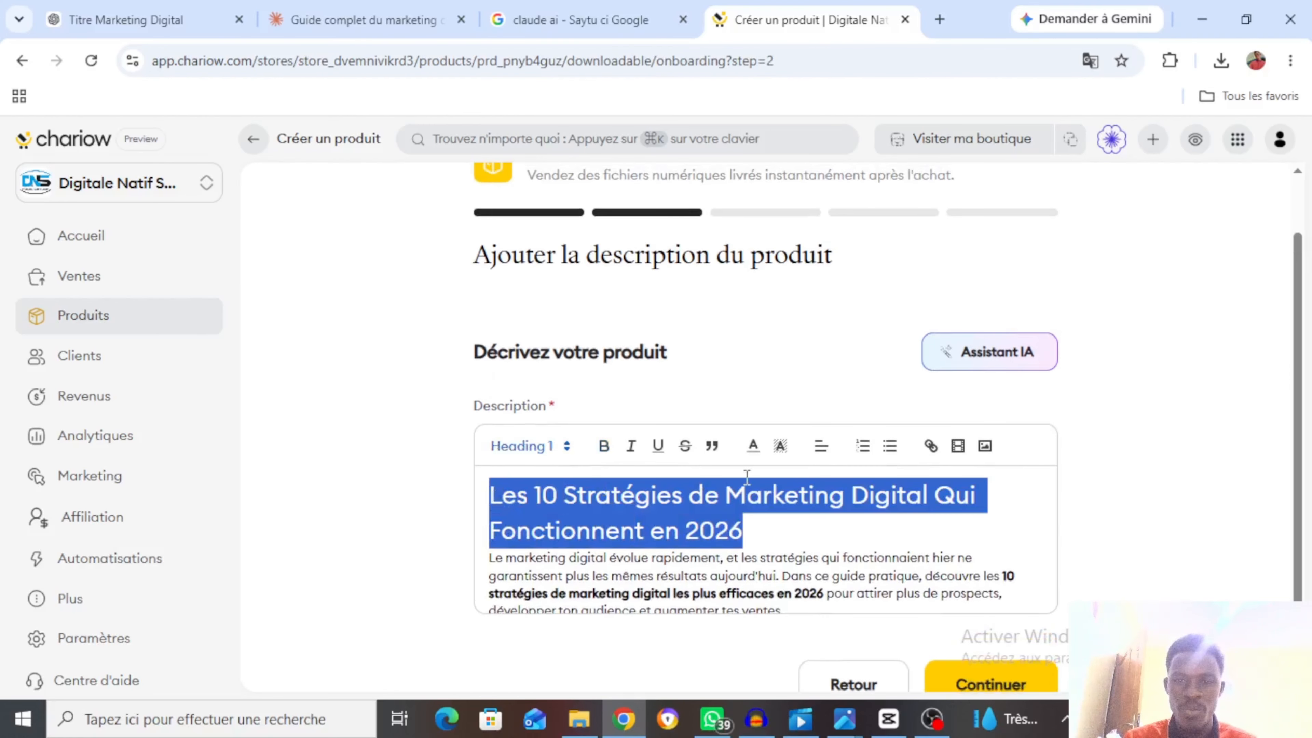
click(822, 448)
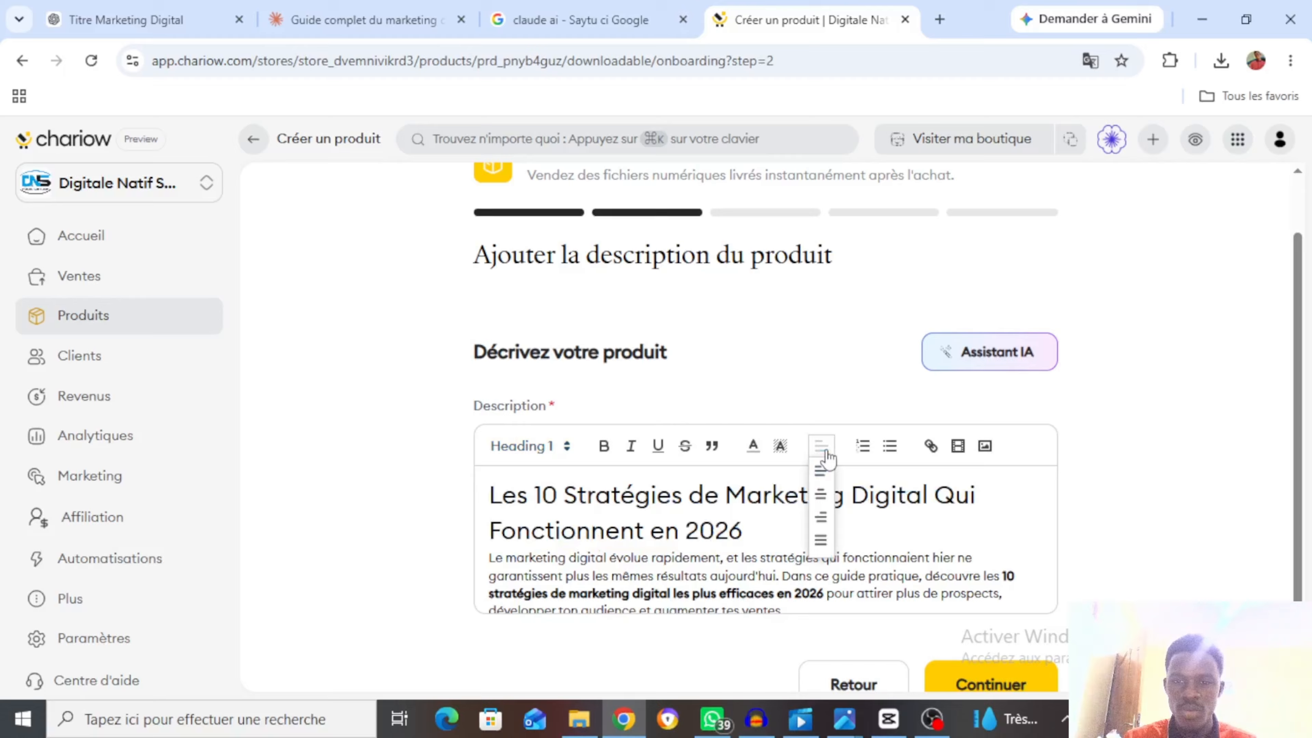
click(825, 493)
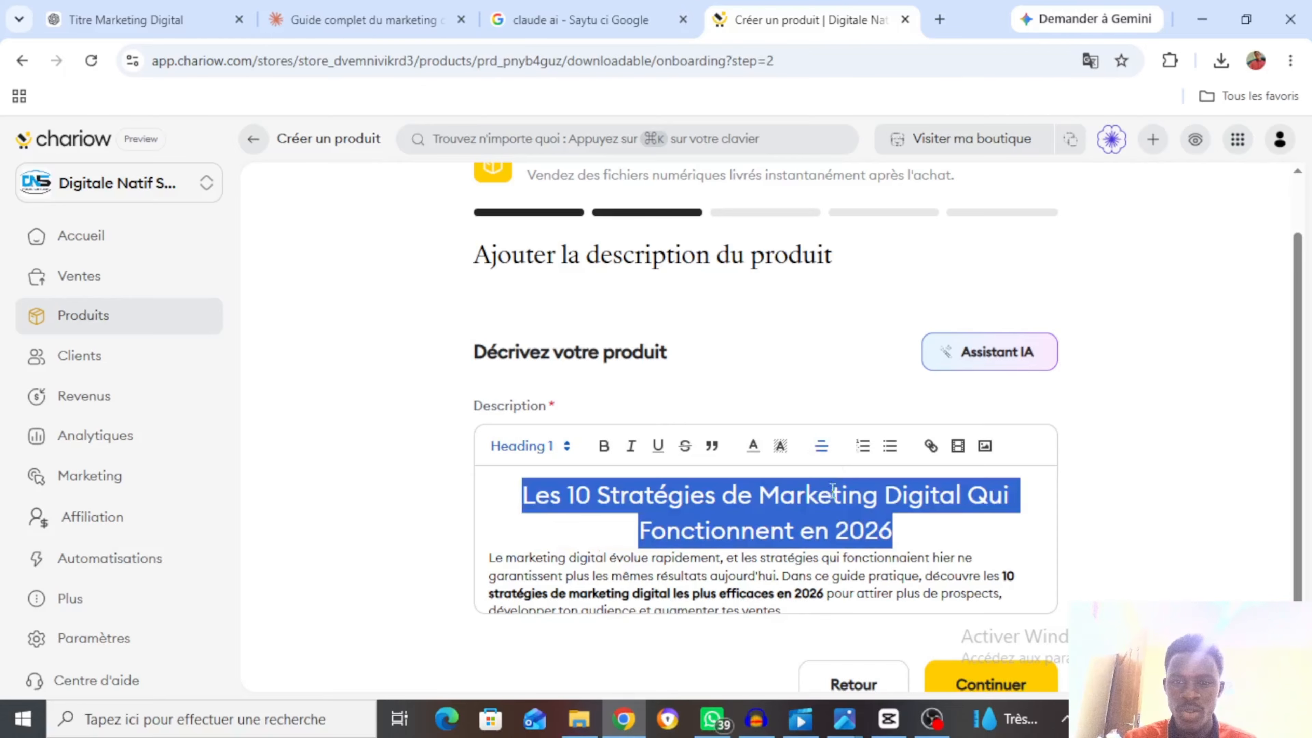
click(932, 539)
scroll(931, 539, down, 4)
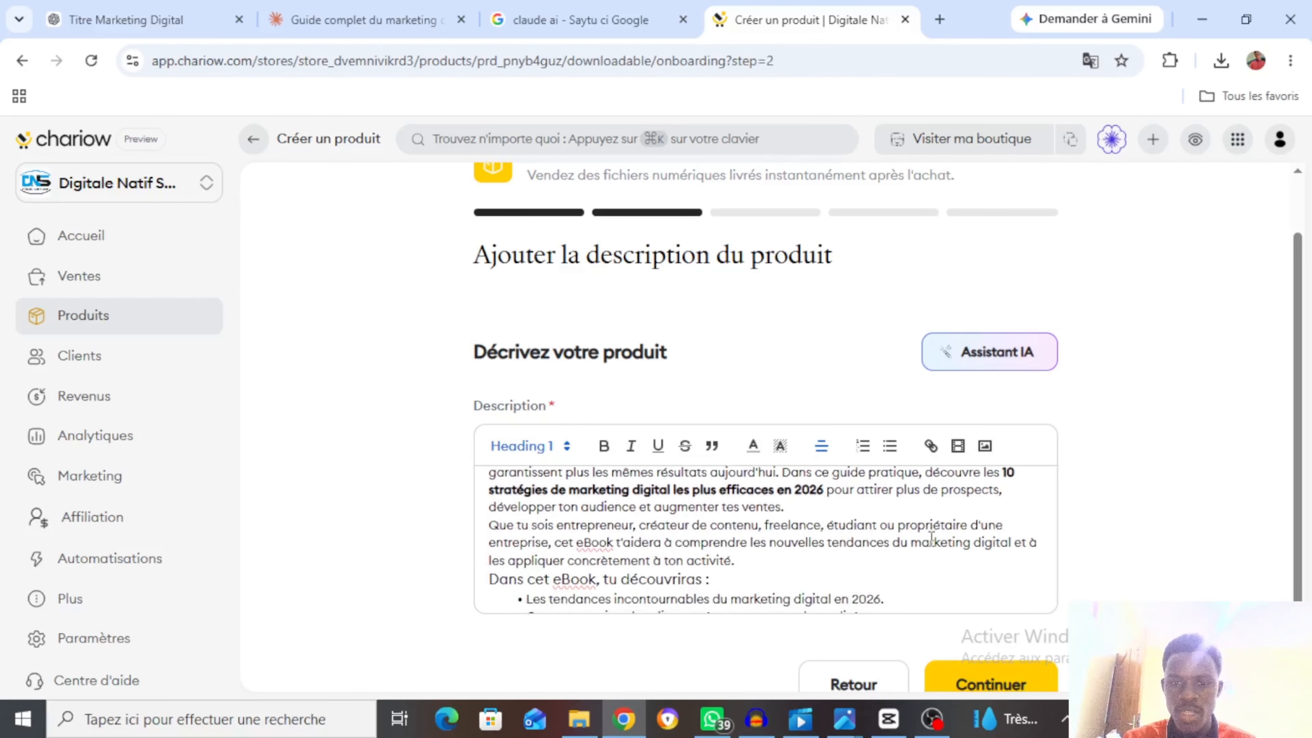
Review the pasted product description from its centered heading through the bullet list to the closing call to action.
scroll(931, 540, down, 4)
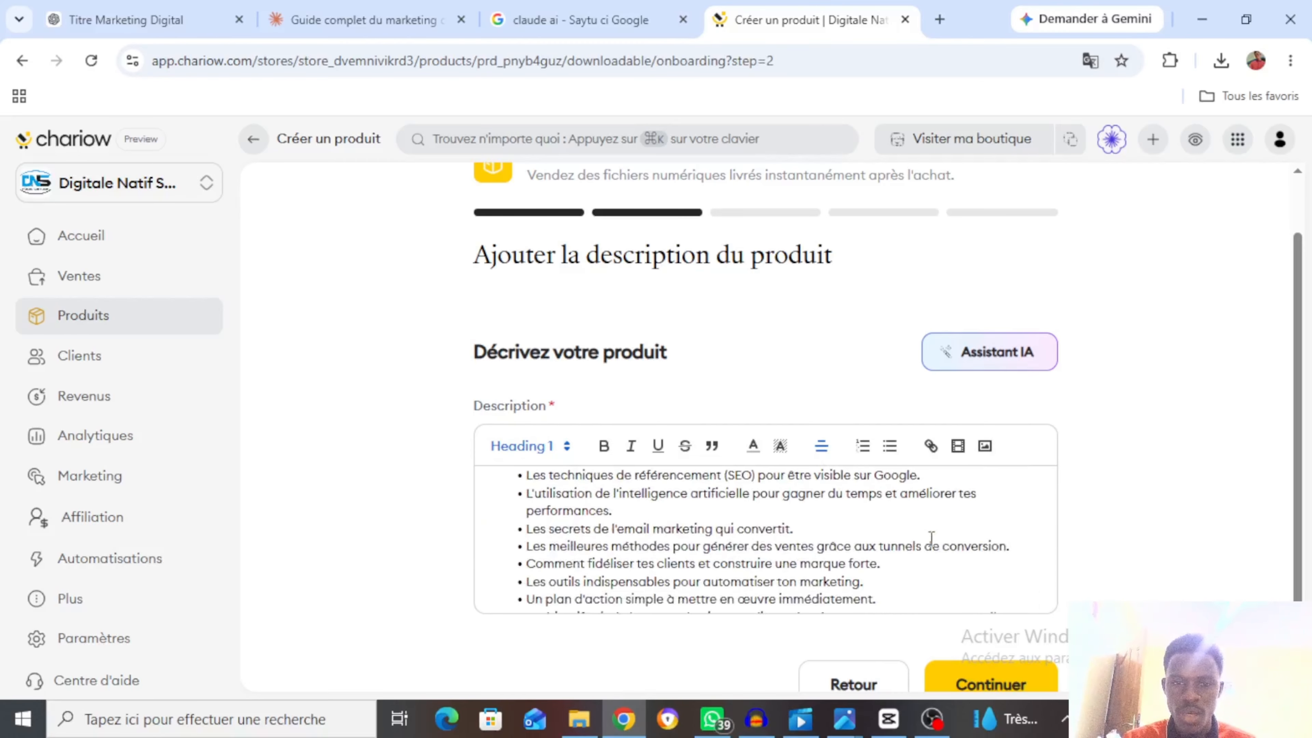
scroll(932, 539, down, 2)
scroll(932, 539, up, 4)
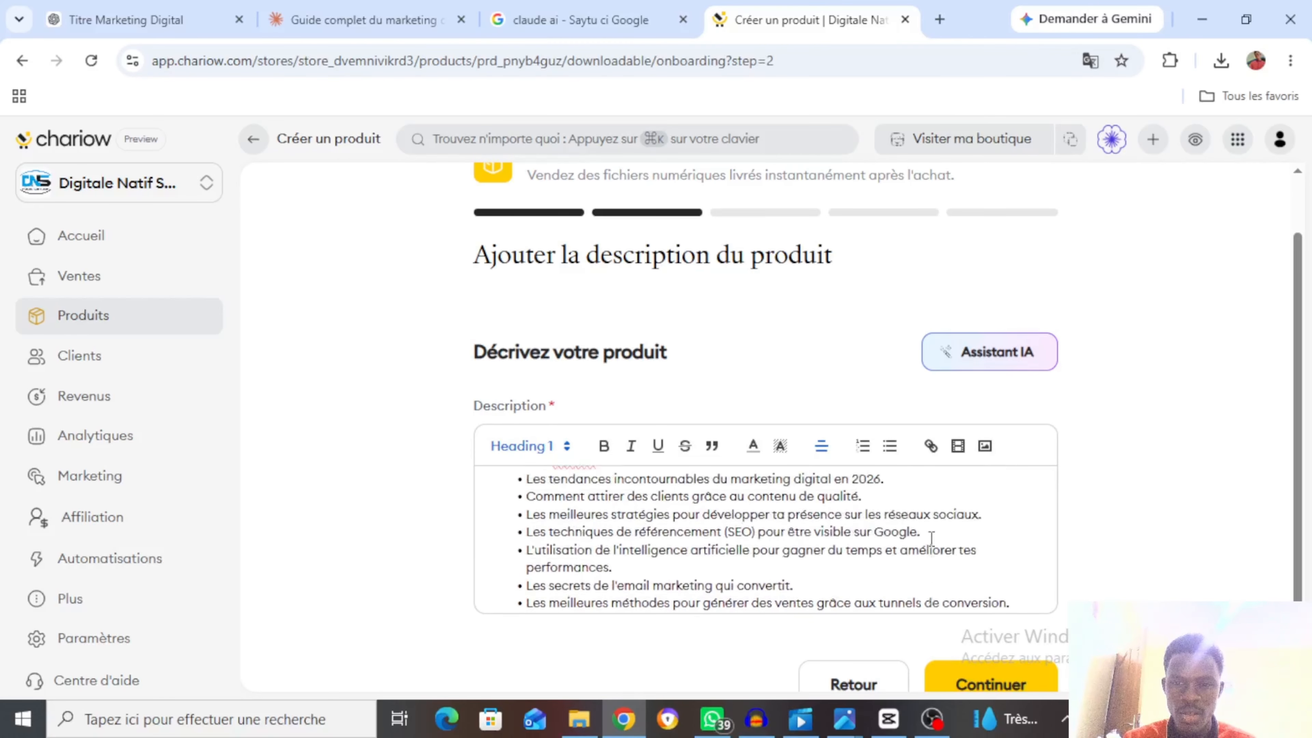
scroll(931, 540, up, 10)
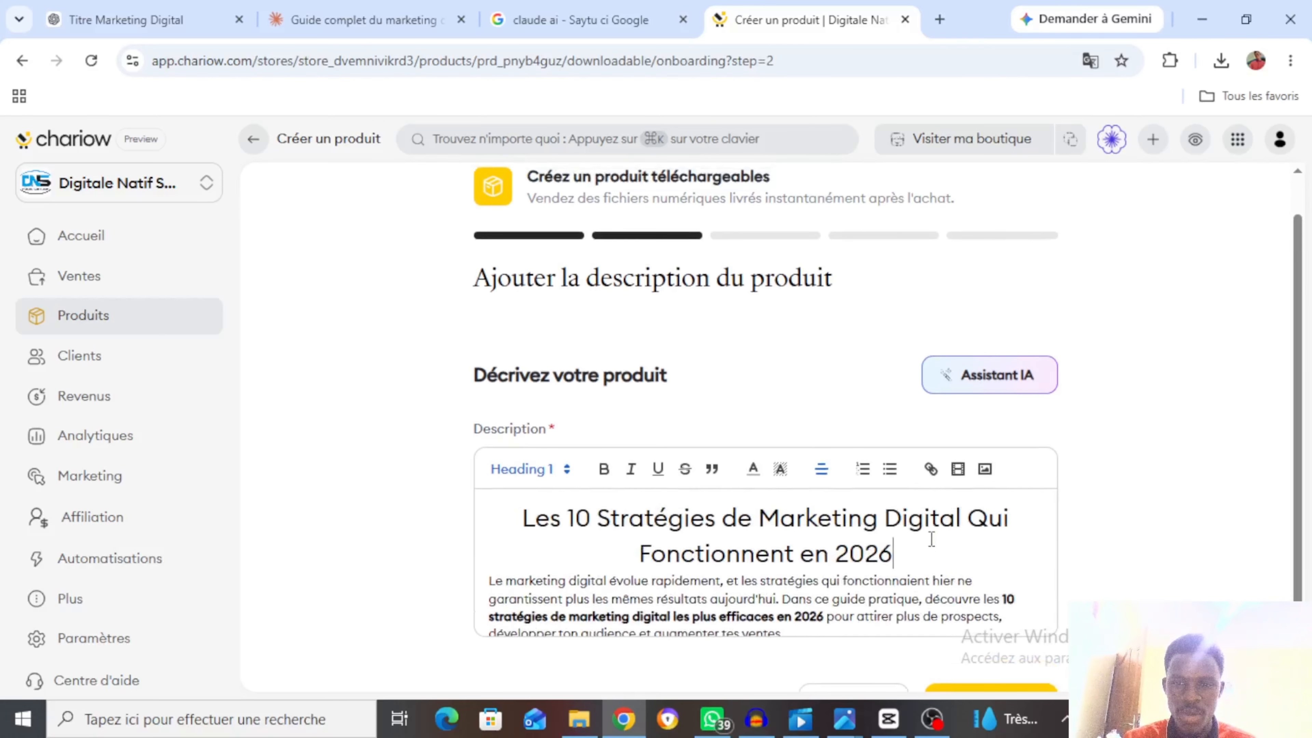
scroll(932, 539, down, 5)
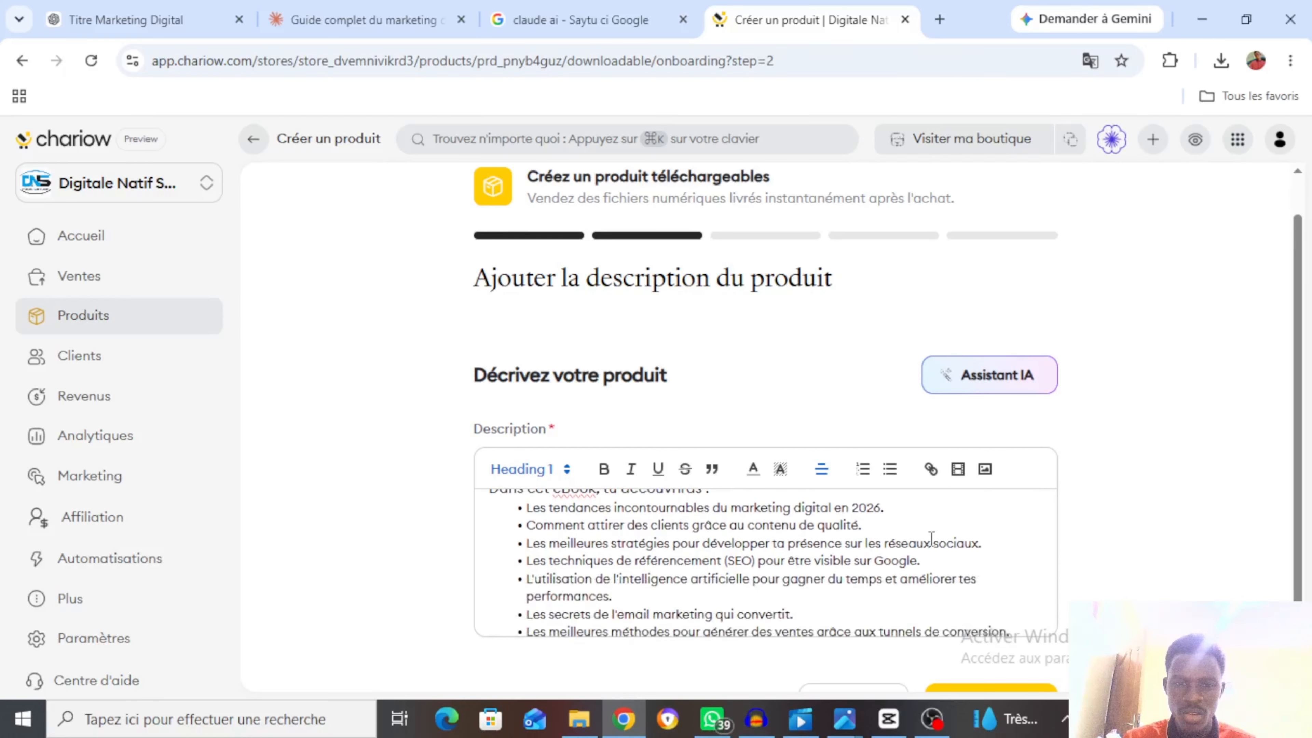
scroll(932, 539, up, 1)
scroll(931, 539, down, 2)
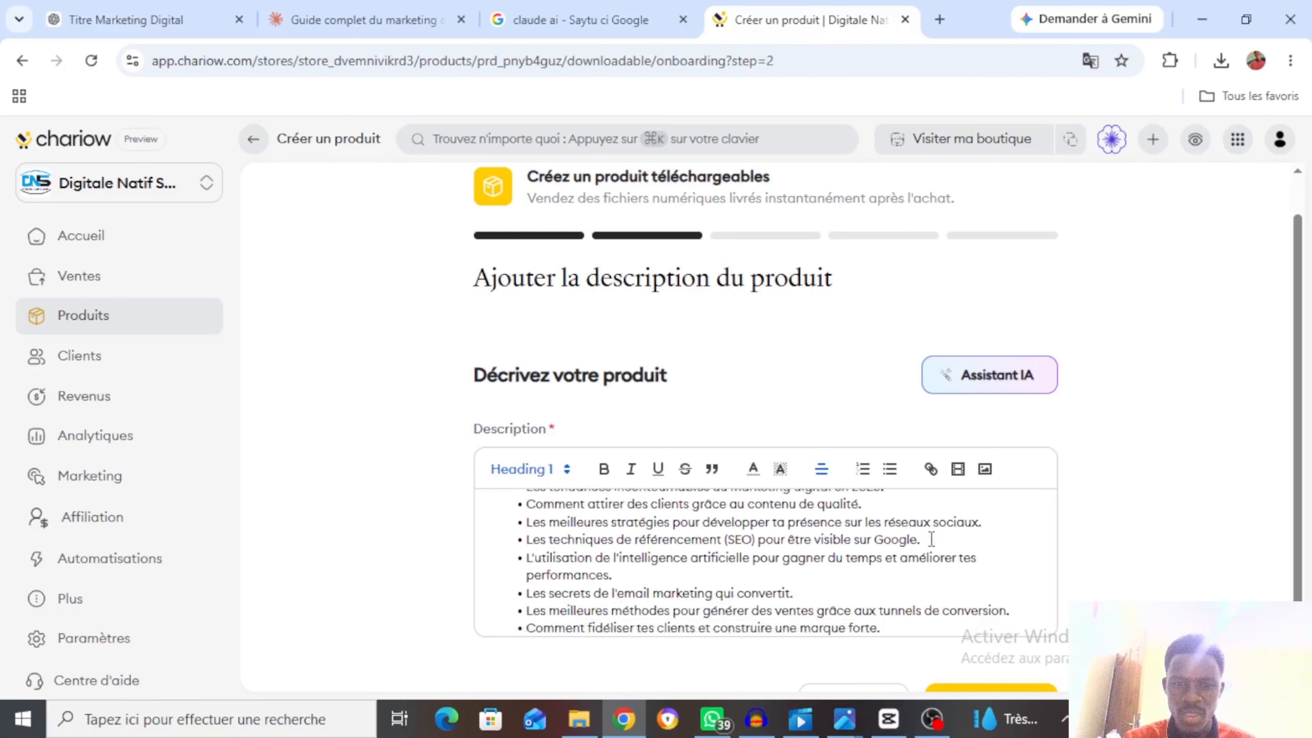
scroll(932, 539, down, 4)
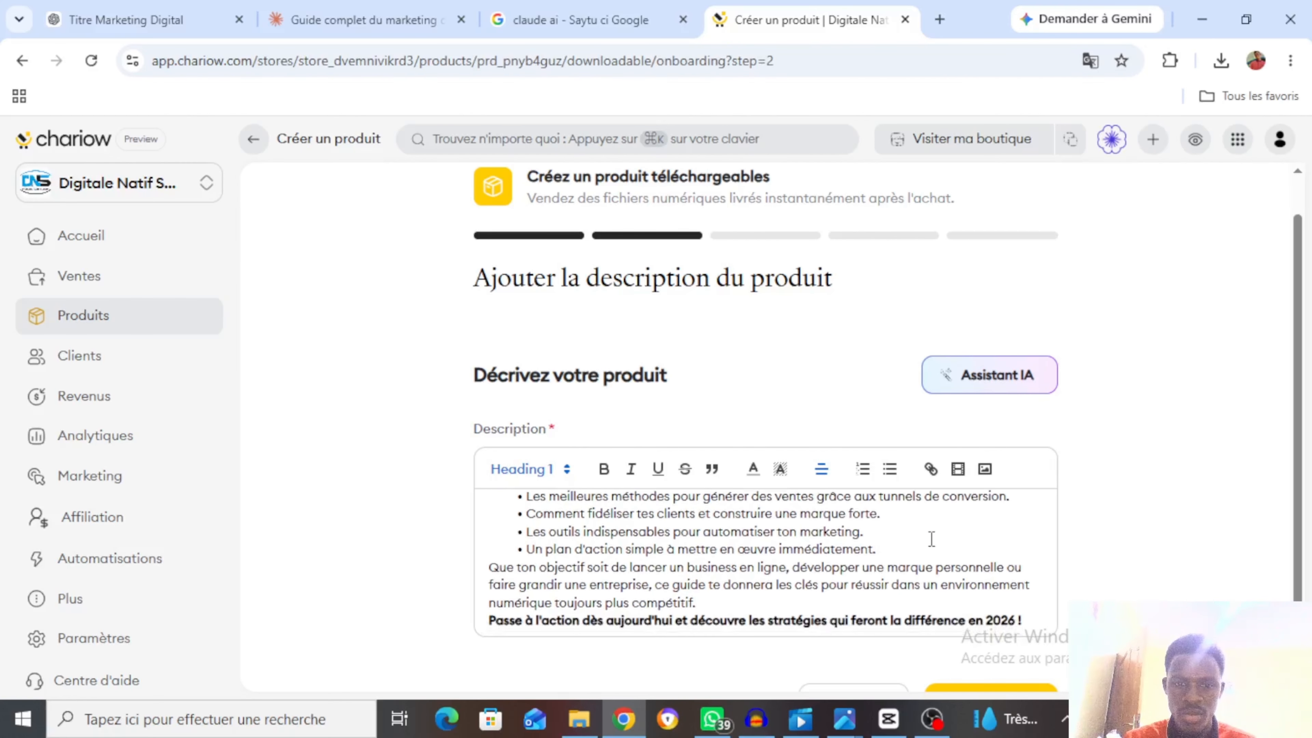
Upload "ChatGPT Image 4 juil. 2026, 01_32_14" and insert it on a new line after the description's last bullet, "Un plan d'action simple à mettre en œuvre immédiatement.".
click(897, 549)
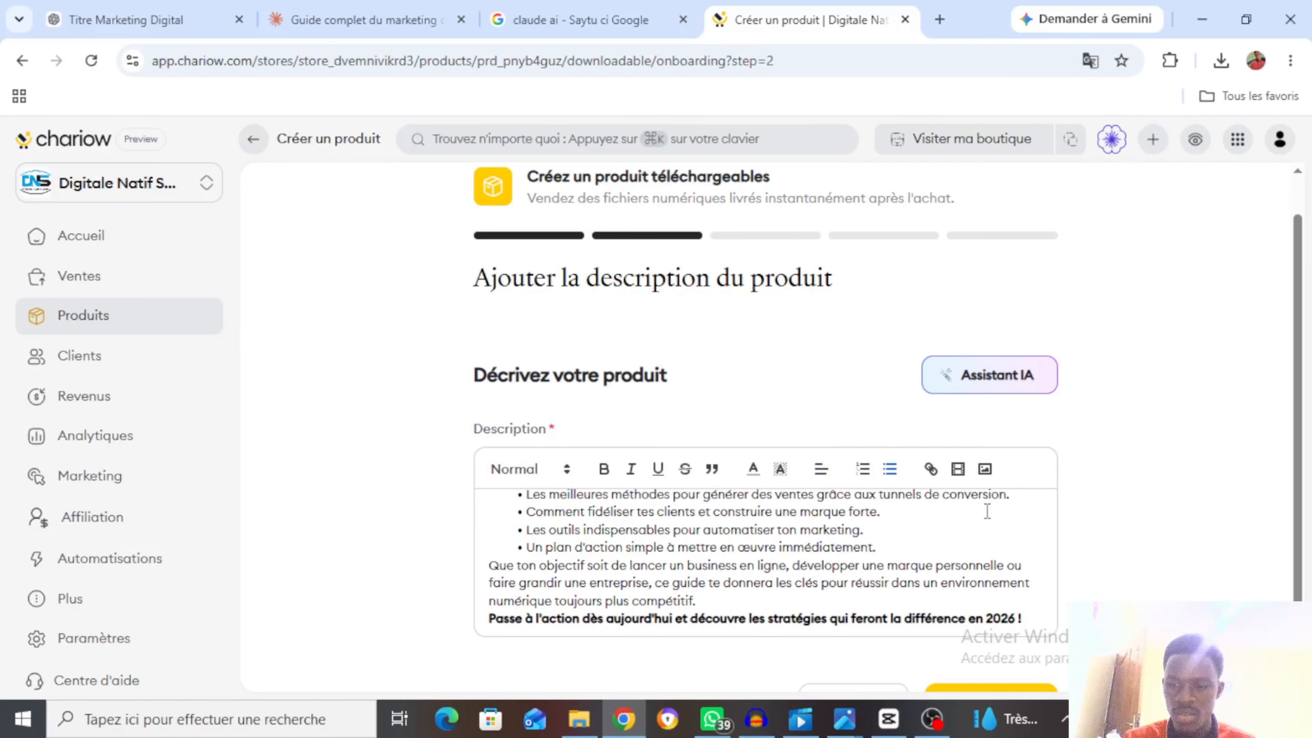
key(Return)
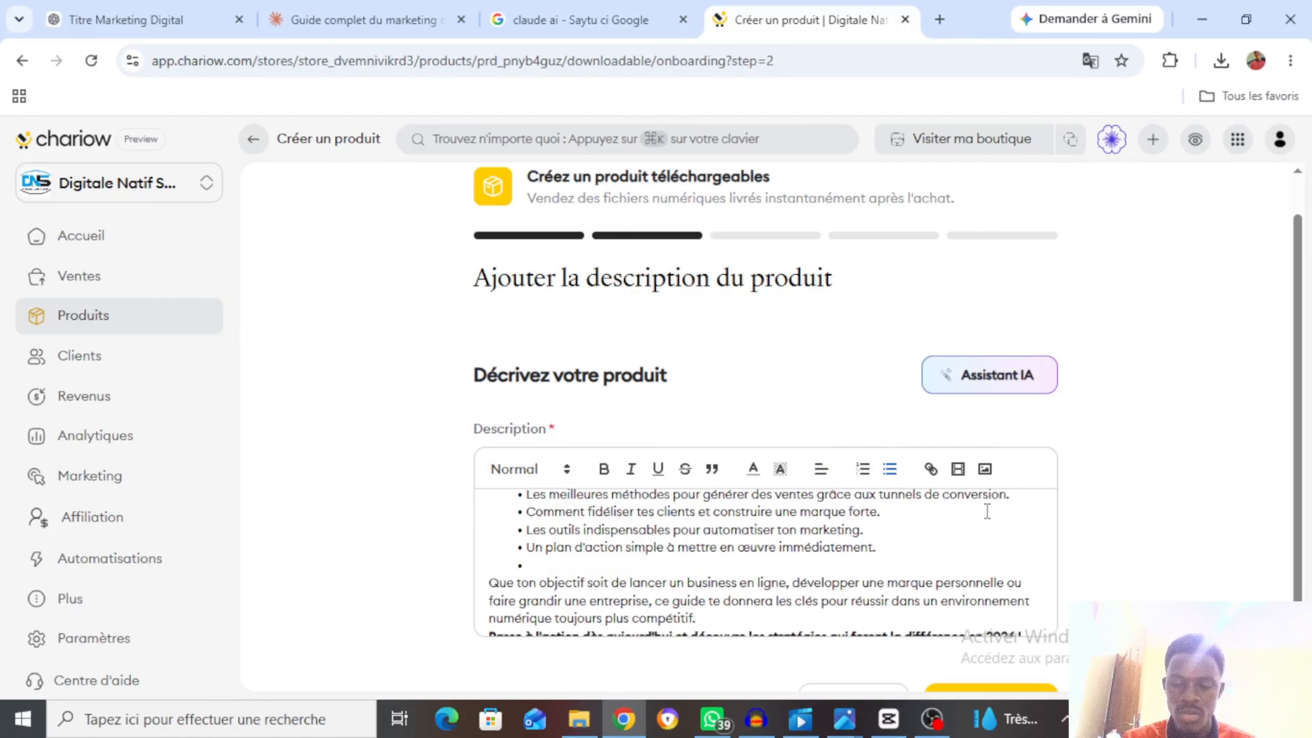
click(984, 471)
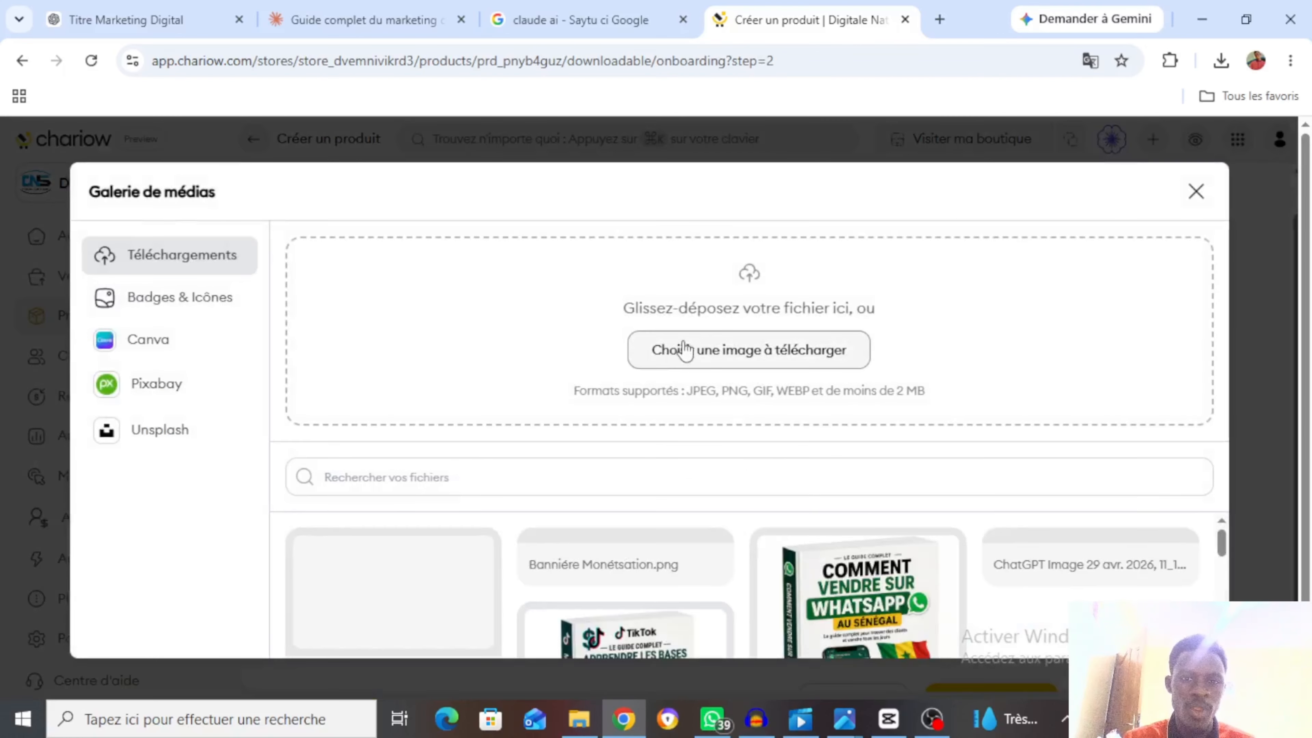
click(543, 410)
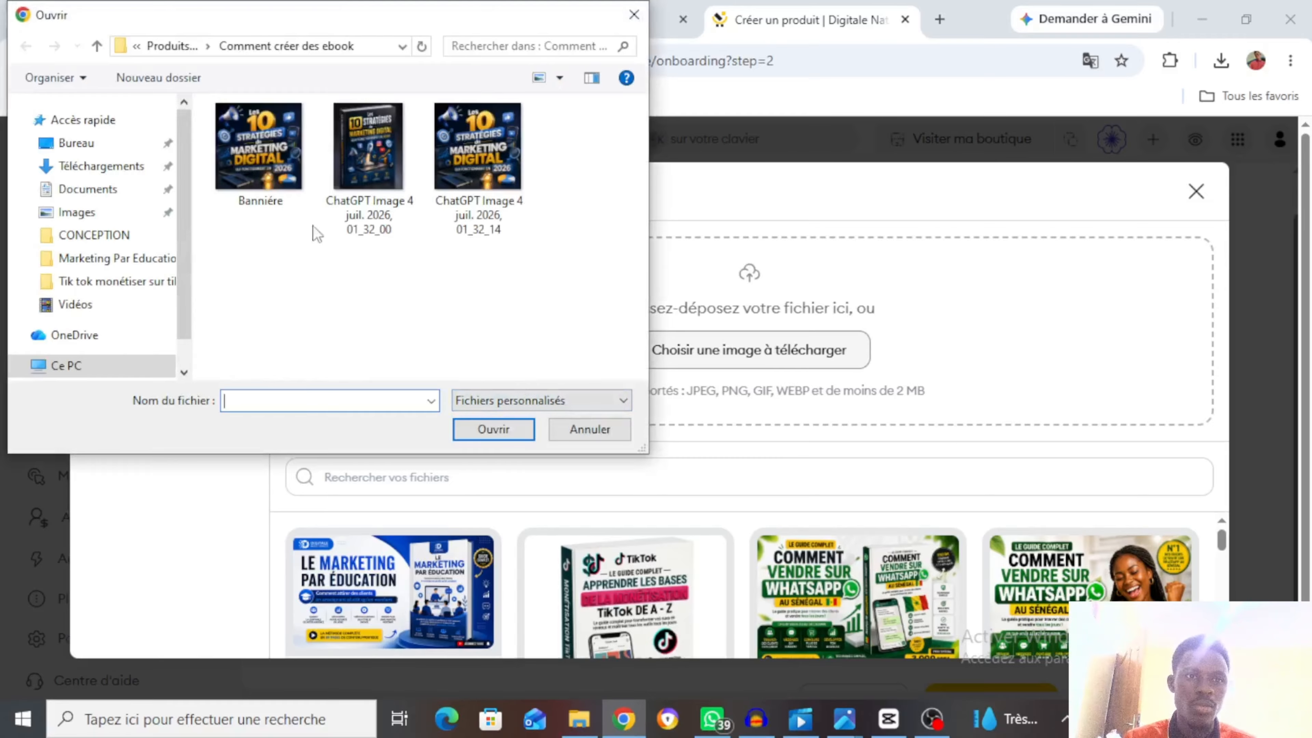
click(457, 150)
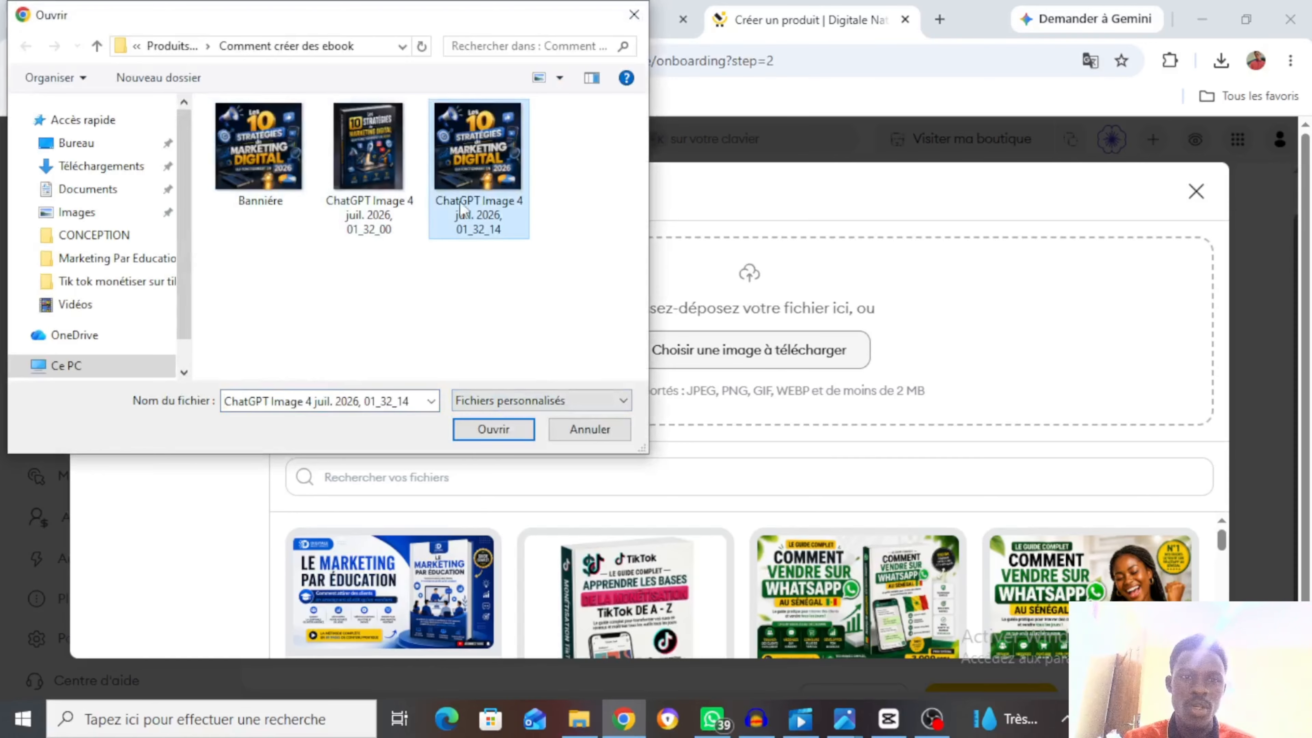
click(500, 421)
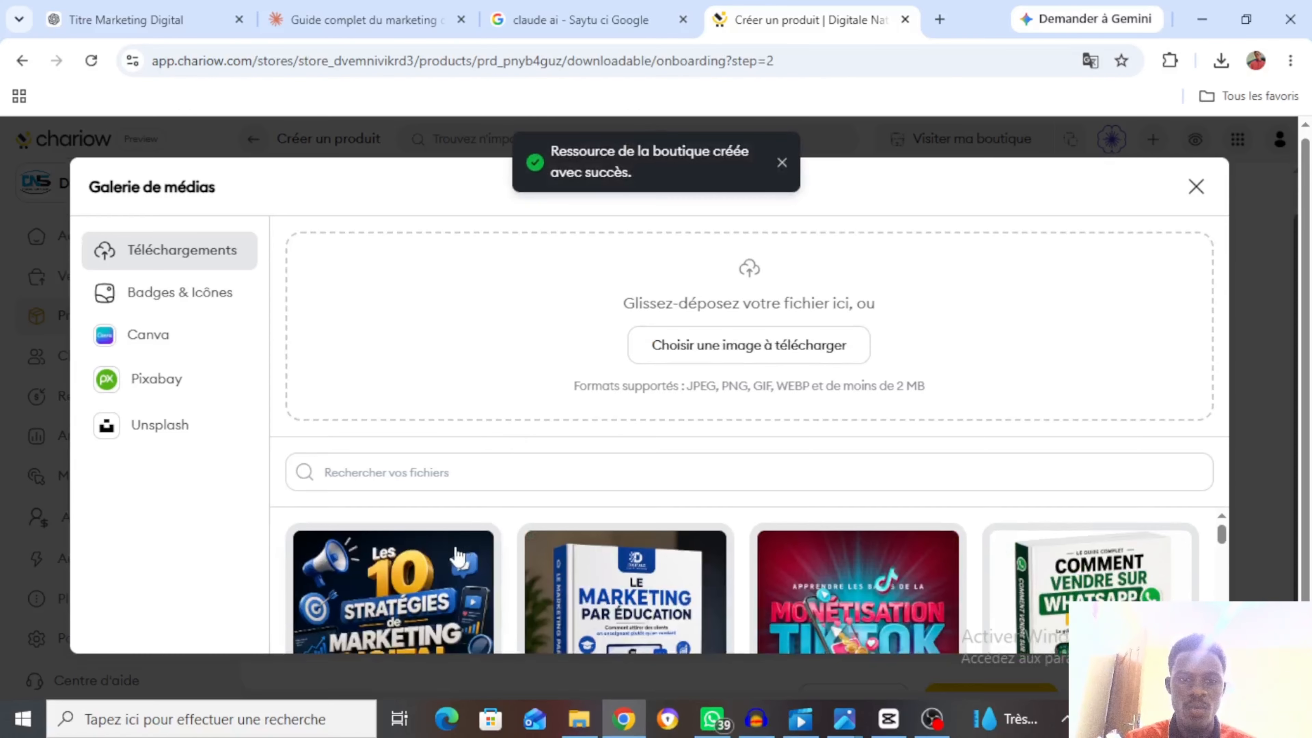
click(453, 568)
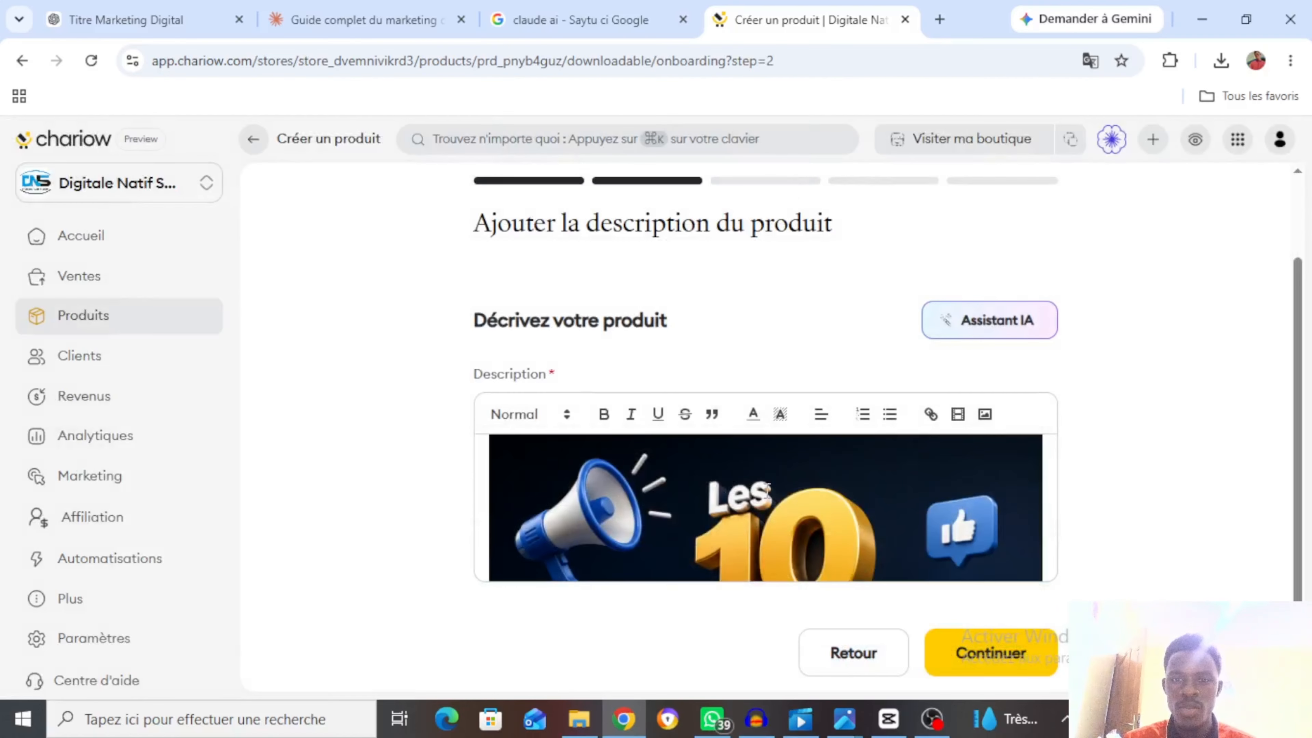
Shrink the image in the description to about two thirds of its width and center it, and continue to the product page customization.
scroll(739, 487, down, 5)
scroll(768, 493, down, 3)
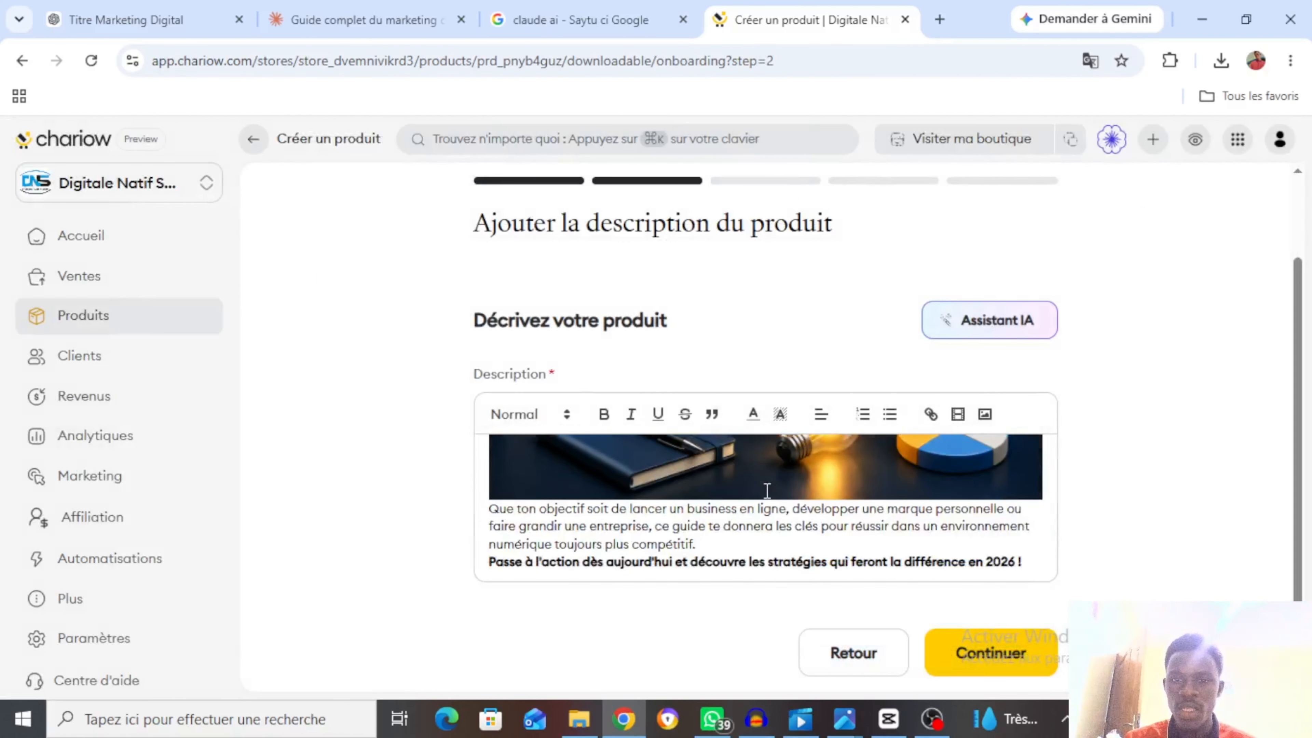
scroll(878, 480, up, 3)
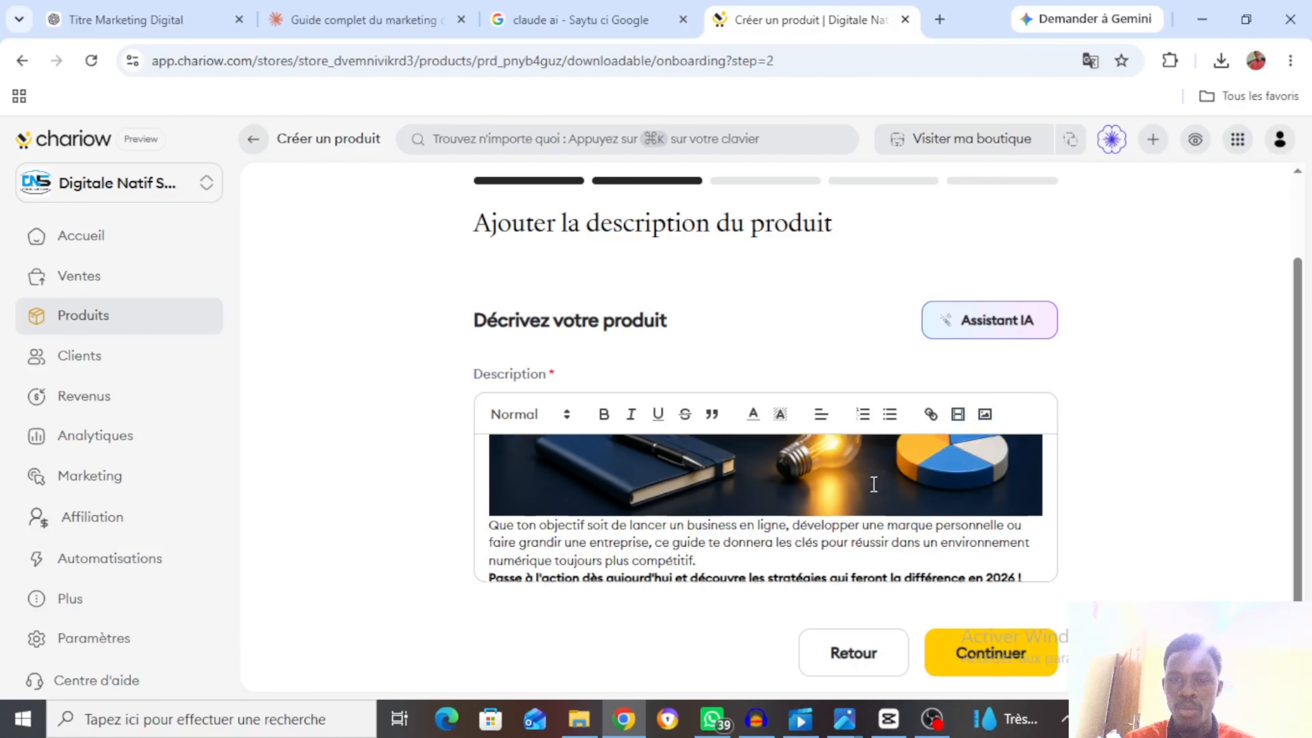
scroll(874, 484, down, 2)
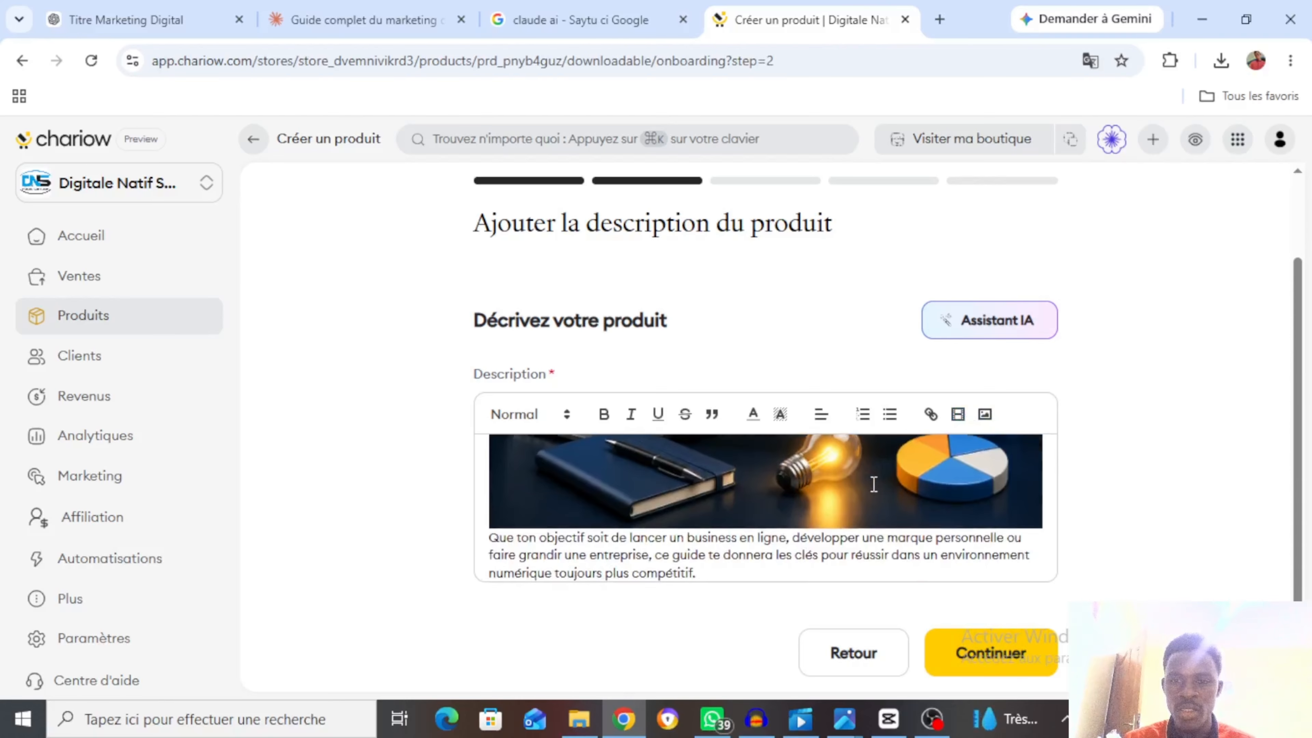
click(877, 492)
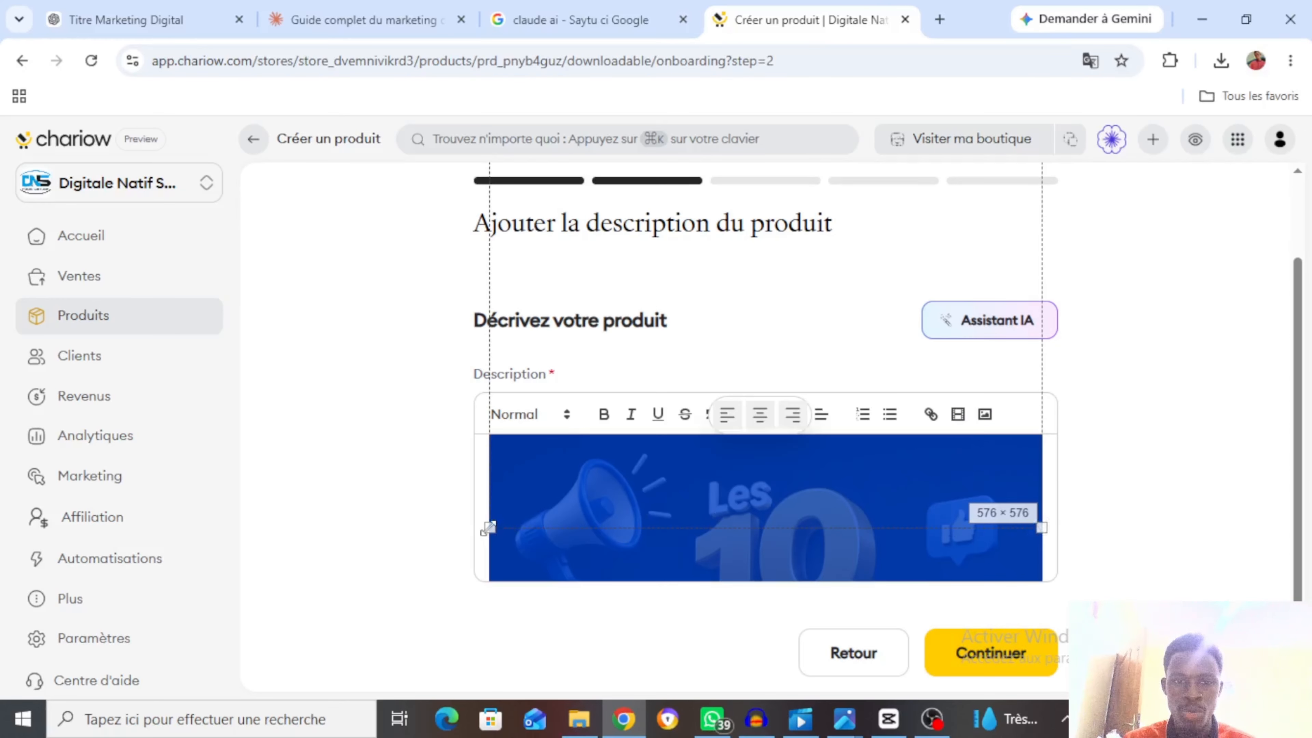
drag(487, 528, 664, 489)
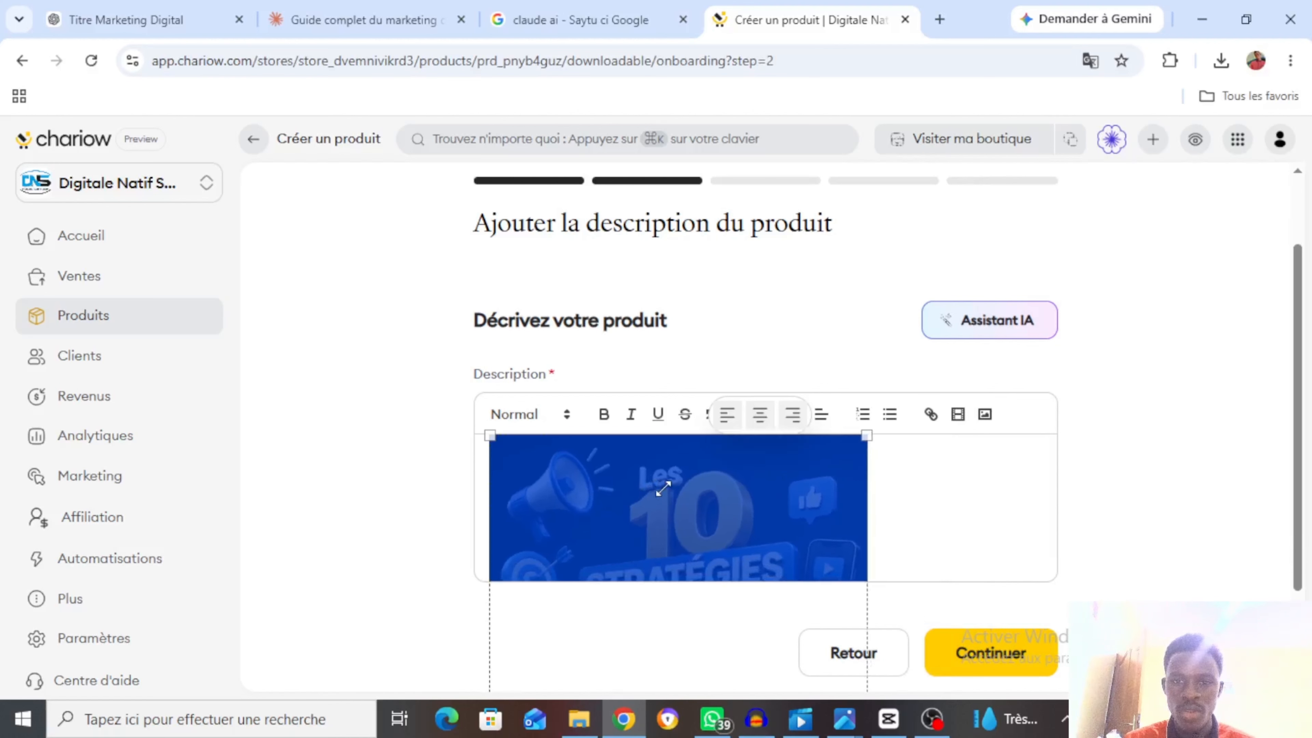
click(760, 413)
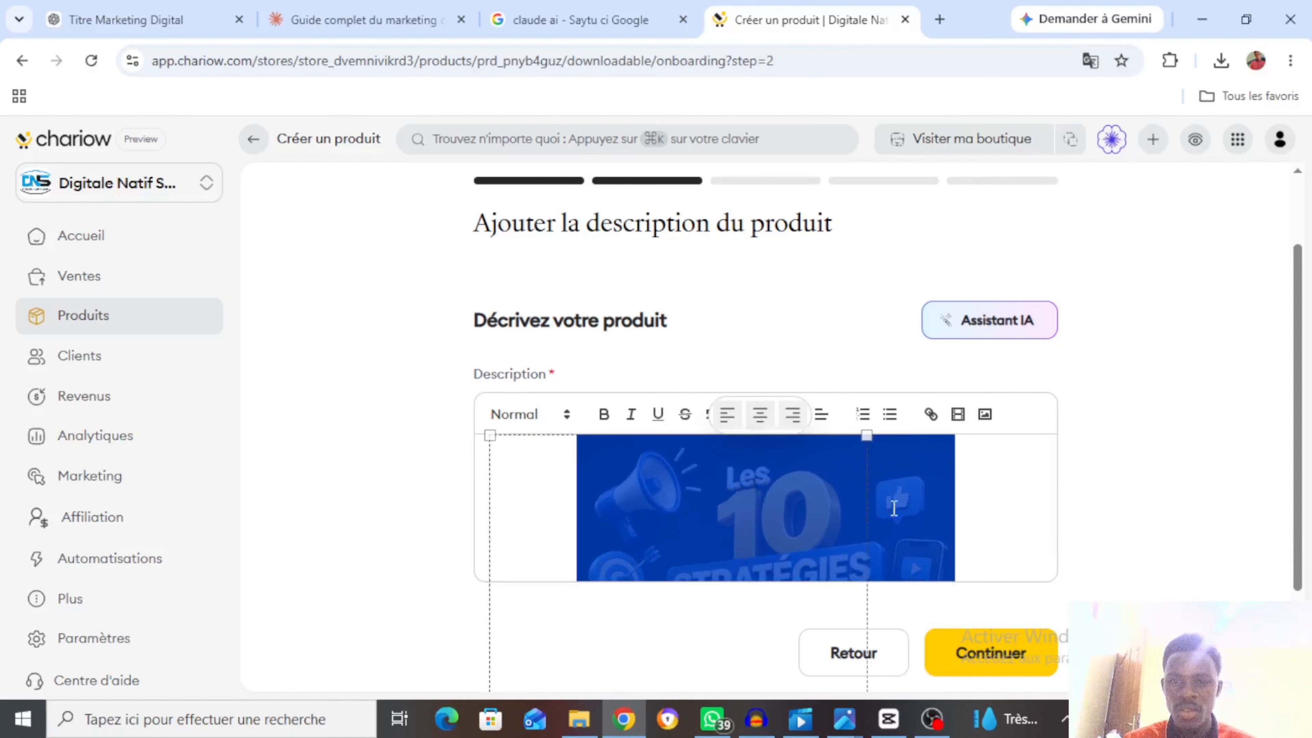
click(991, 505)
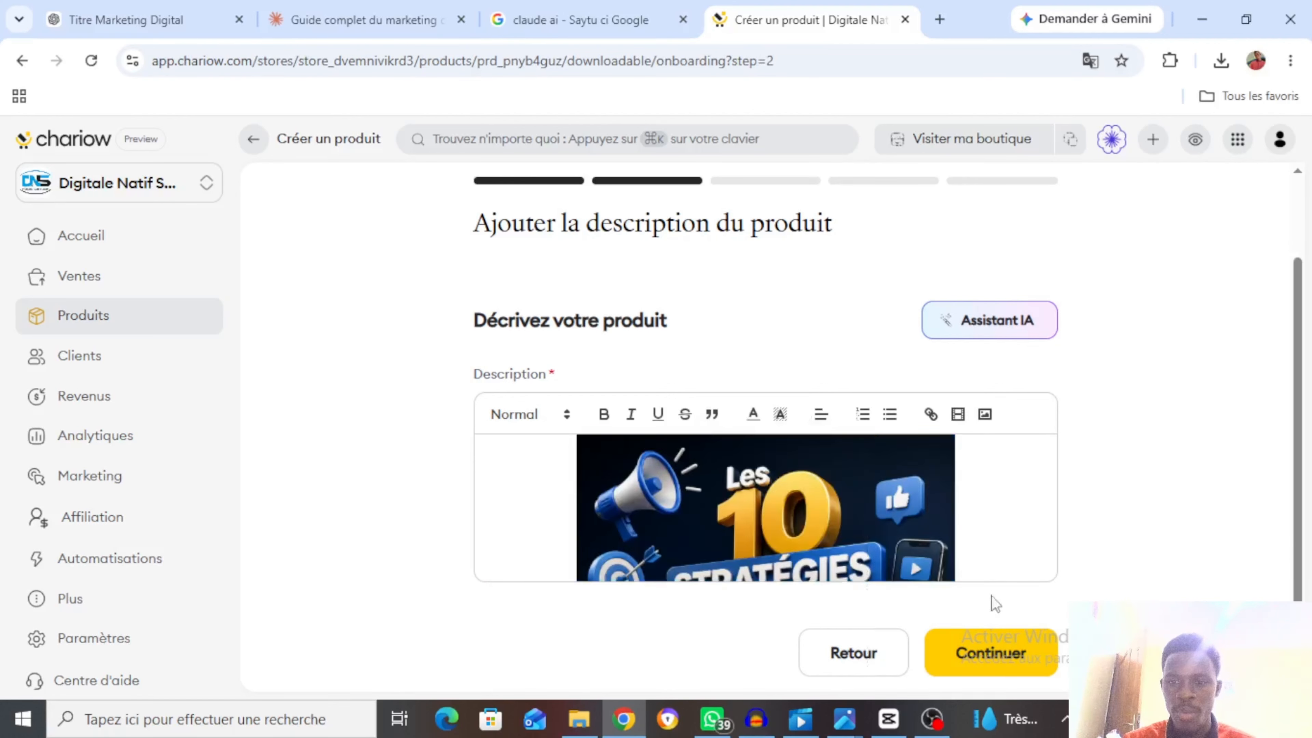
click(999, 655)
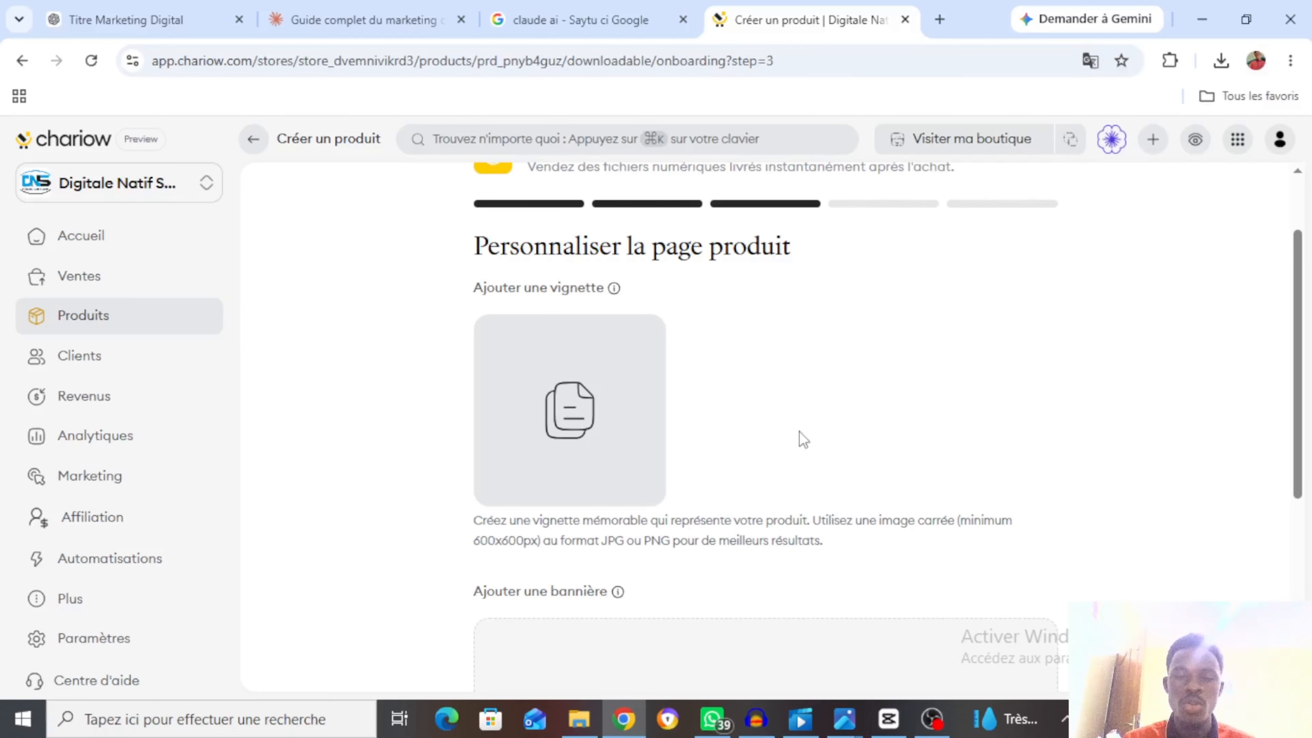
Upload the 3D ebook cover "ChatGPT Image 4 juil. 2026, 01_32_00" and set it as the product thumbnail.
mouse_move(571, 408)
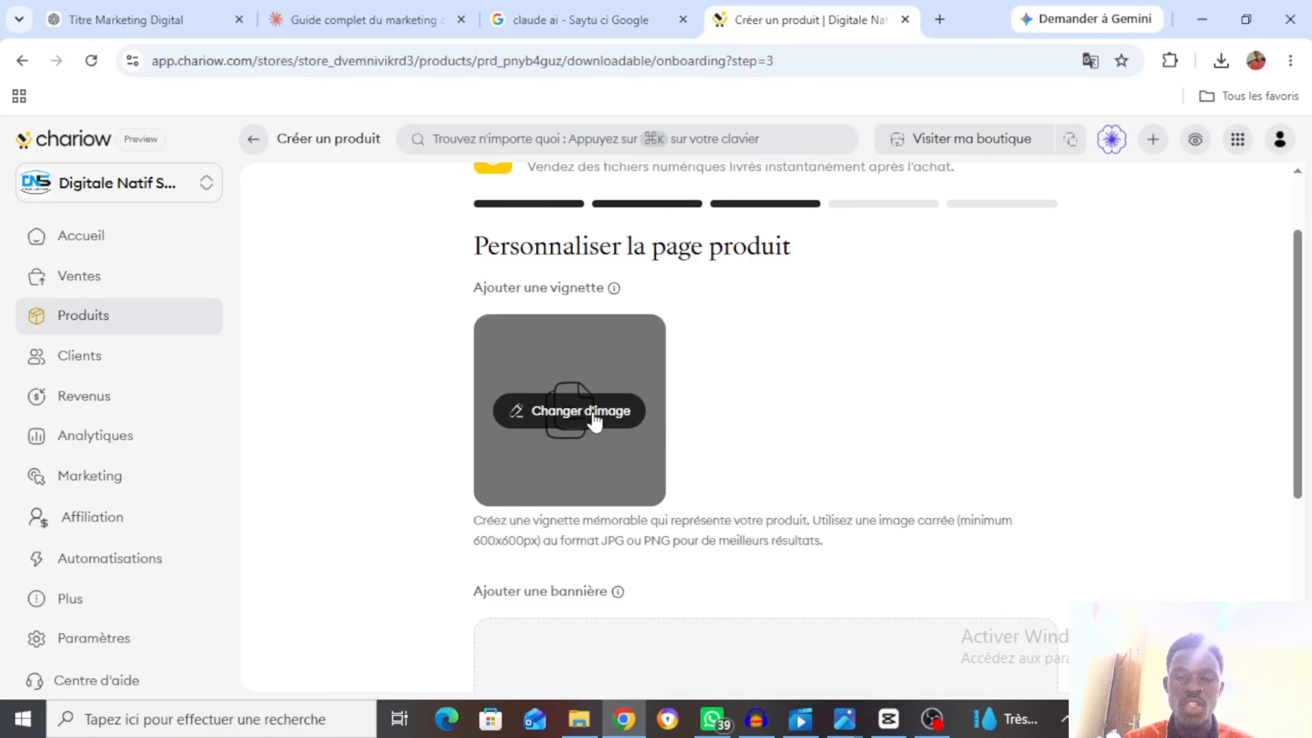
click(584, 413)
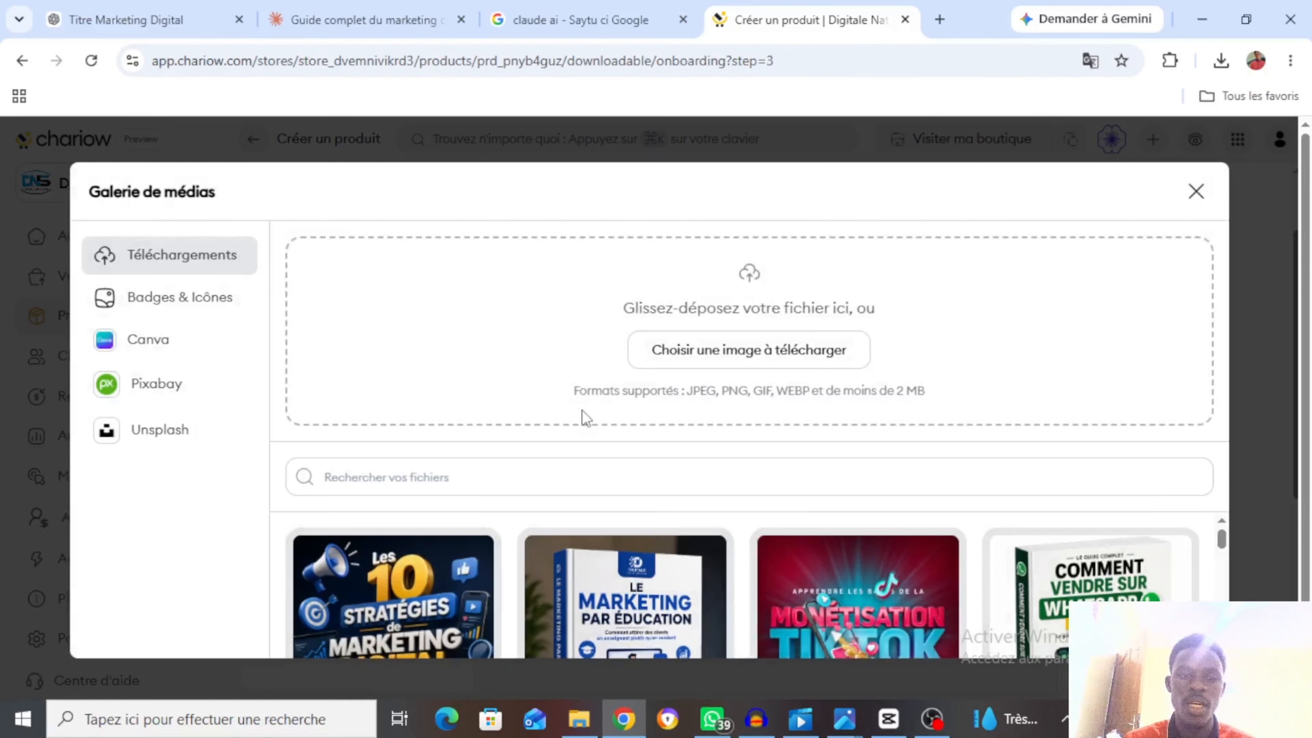
click(691, 362)
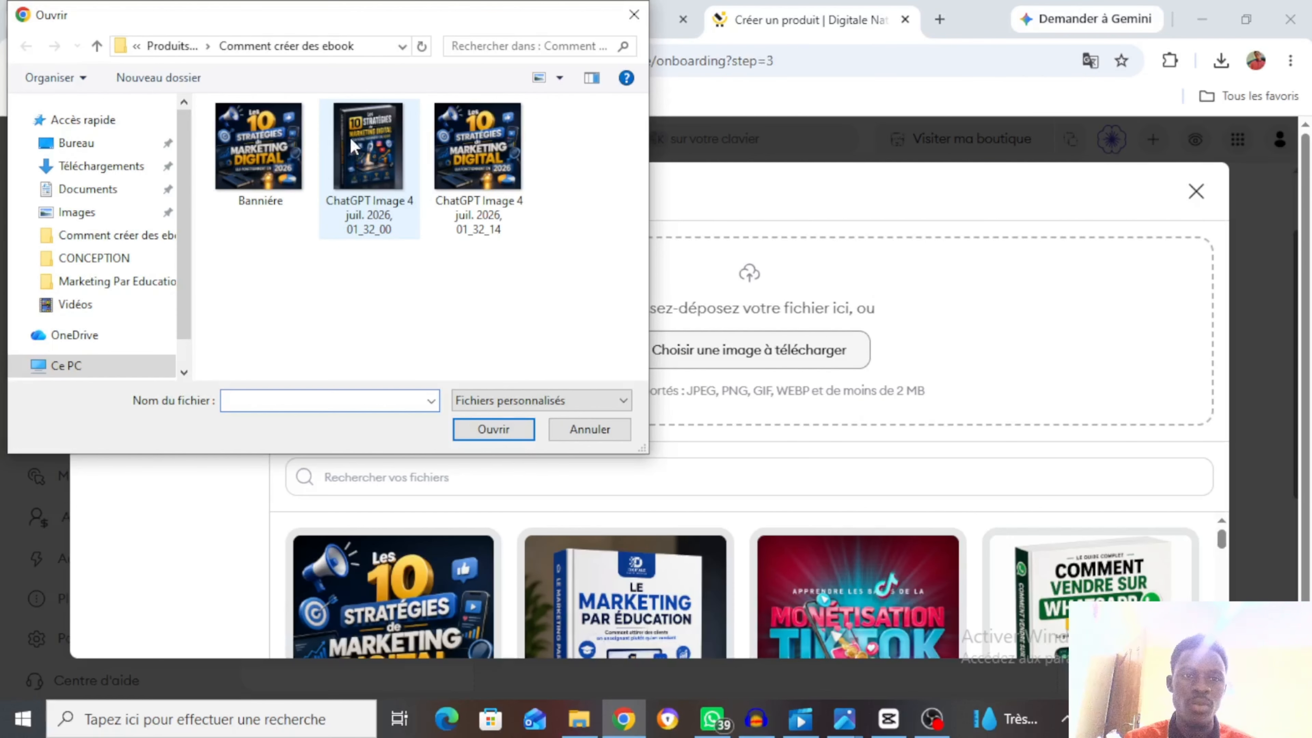
click(408, 232)
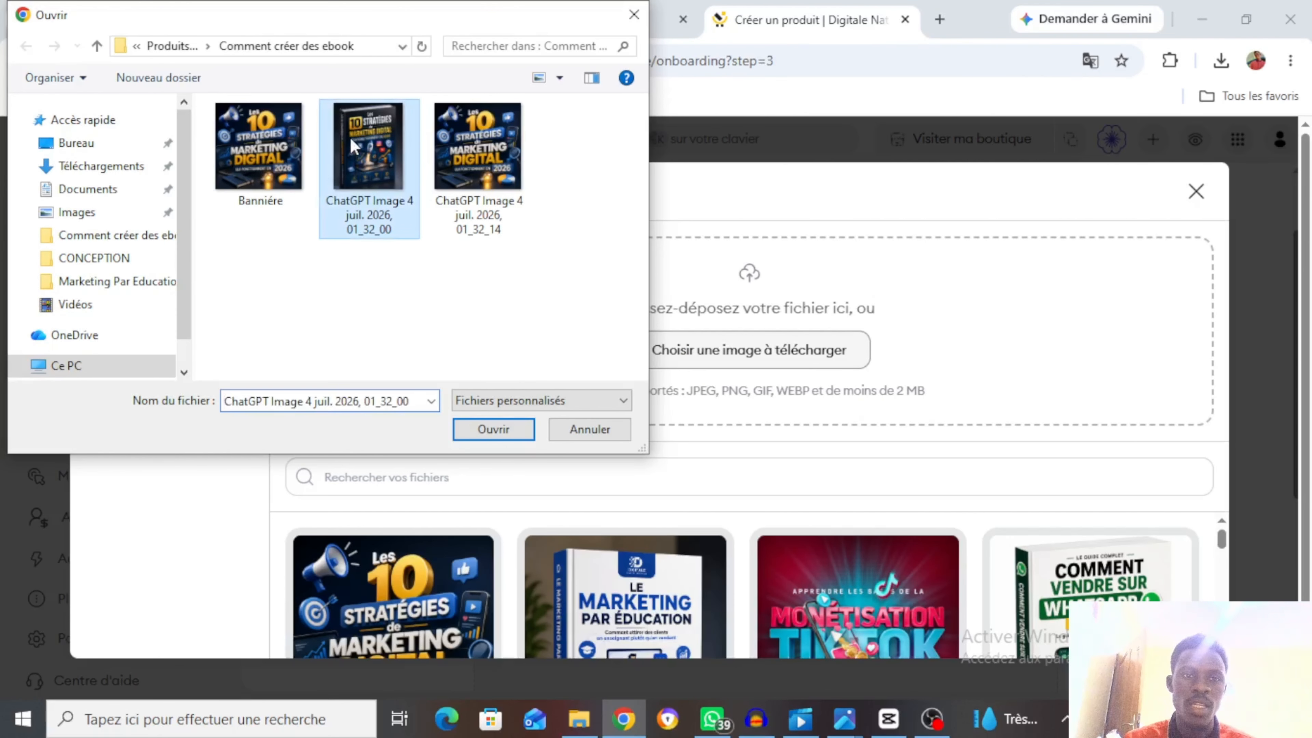
click(494, 429)
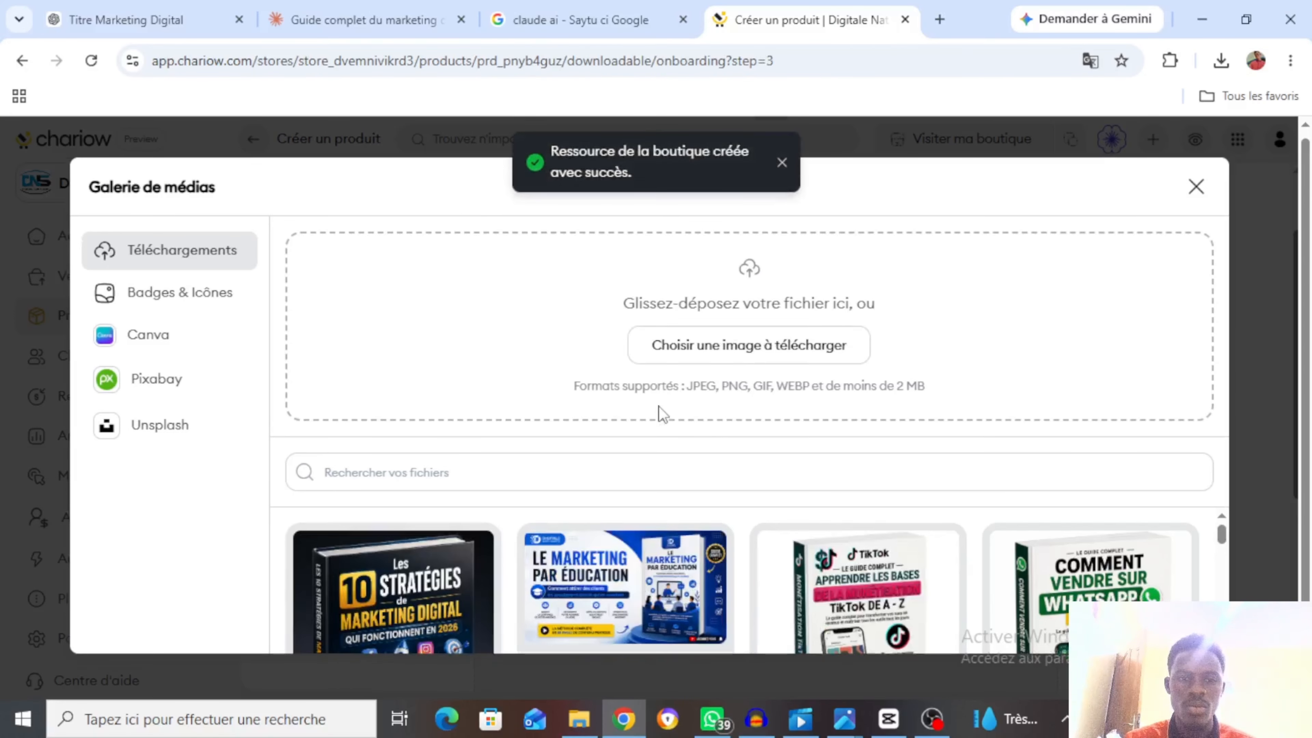
click(427, 608)
Set the already uploaded flat "Les 10 Stratégies de Marketing Digital" image as the product banner, and continue to the product content form.
scroll(780, 454, down, 5)
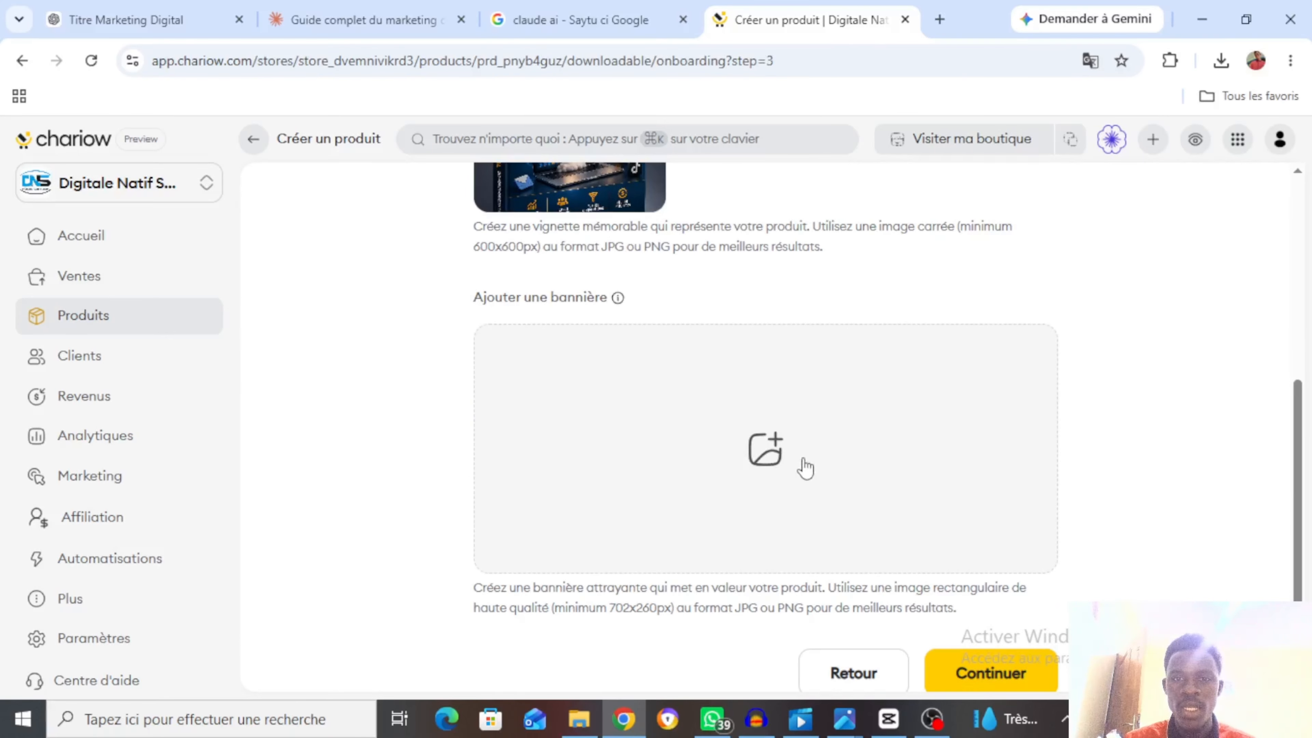
scroll(718, 465, up, 1)
scroll(713, 465, down, 1)
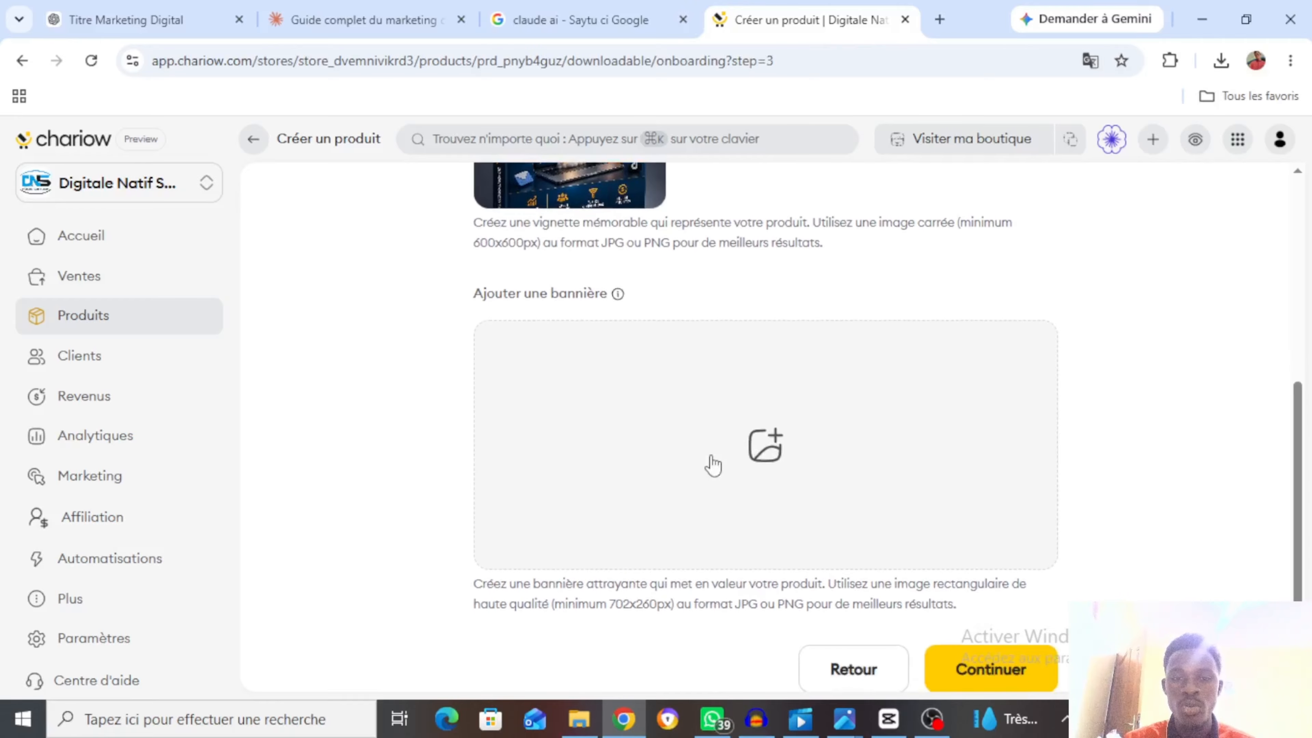
scroll(712, 463, up, 2)
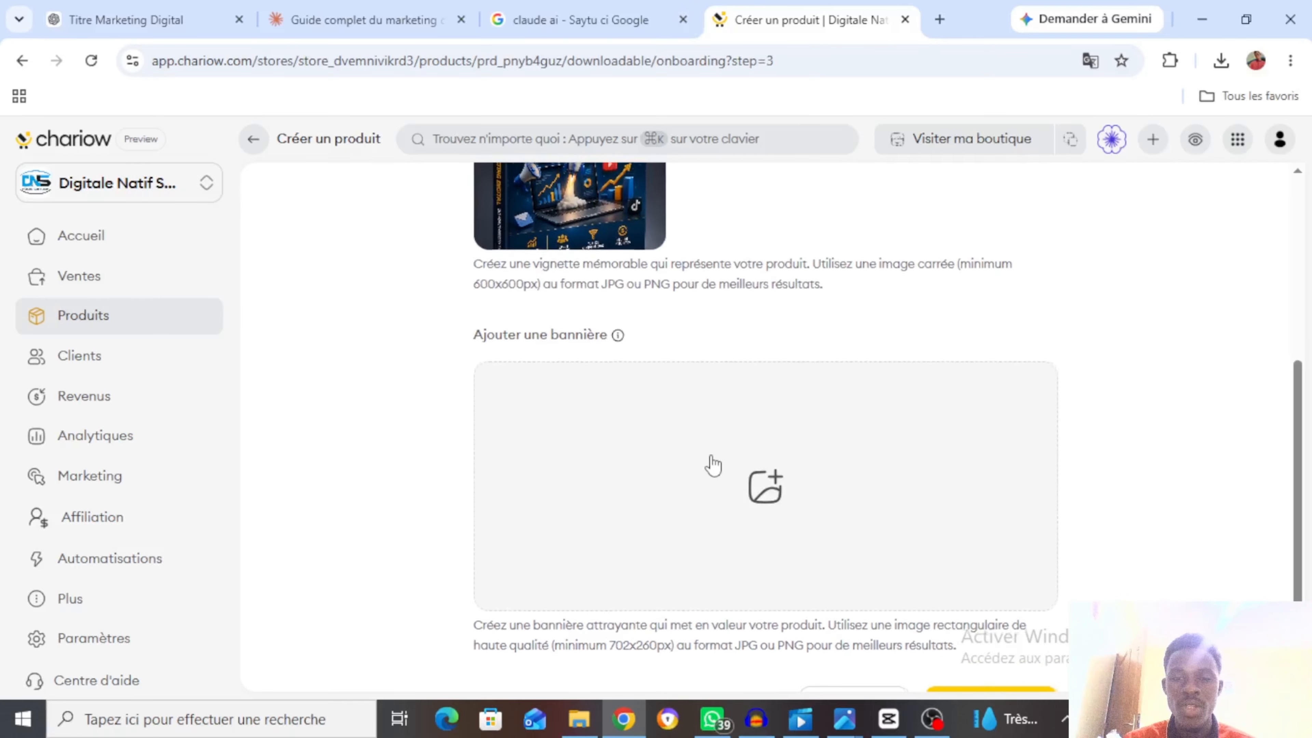
click(778, 509)
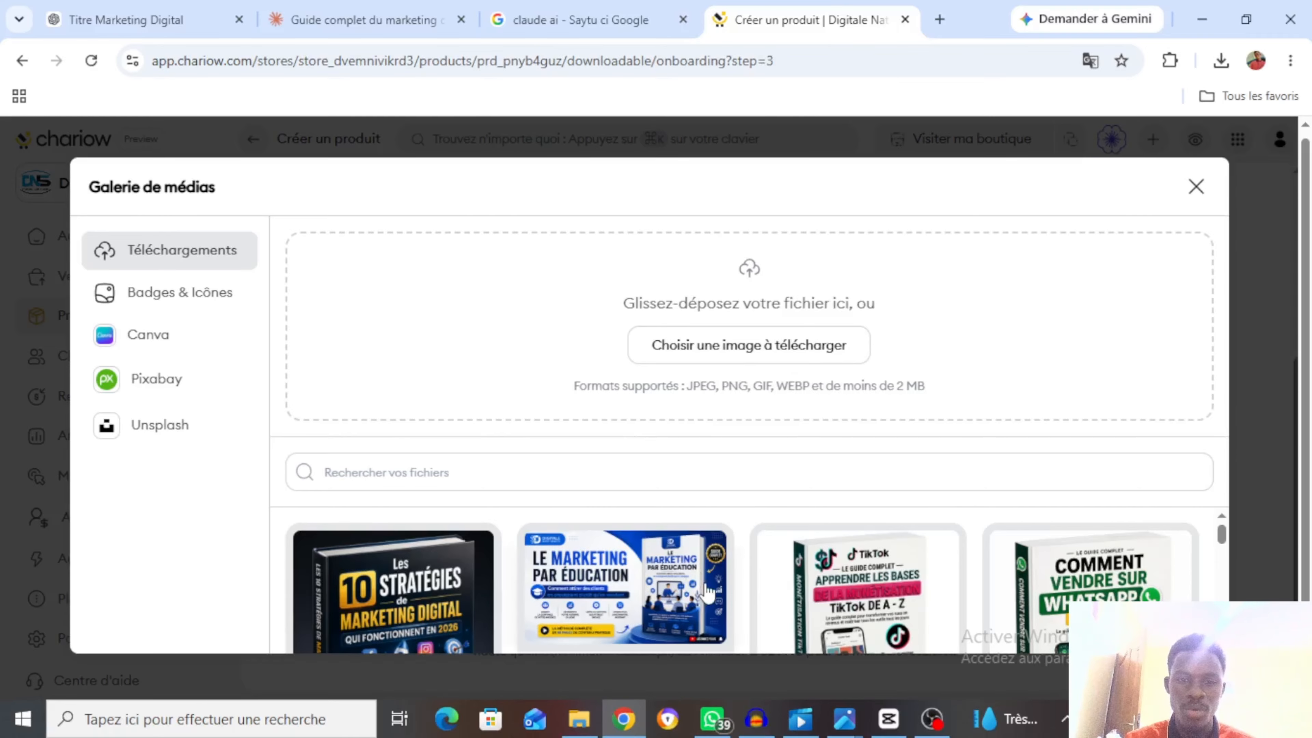
scroll(707, 591, down, 3)
scroll(672, 584, up, 3)
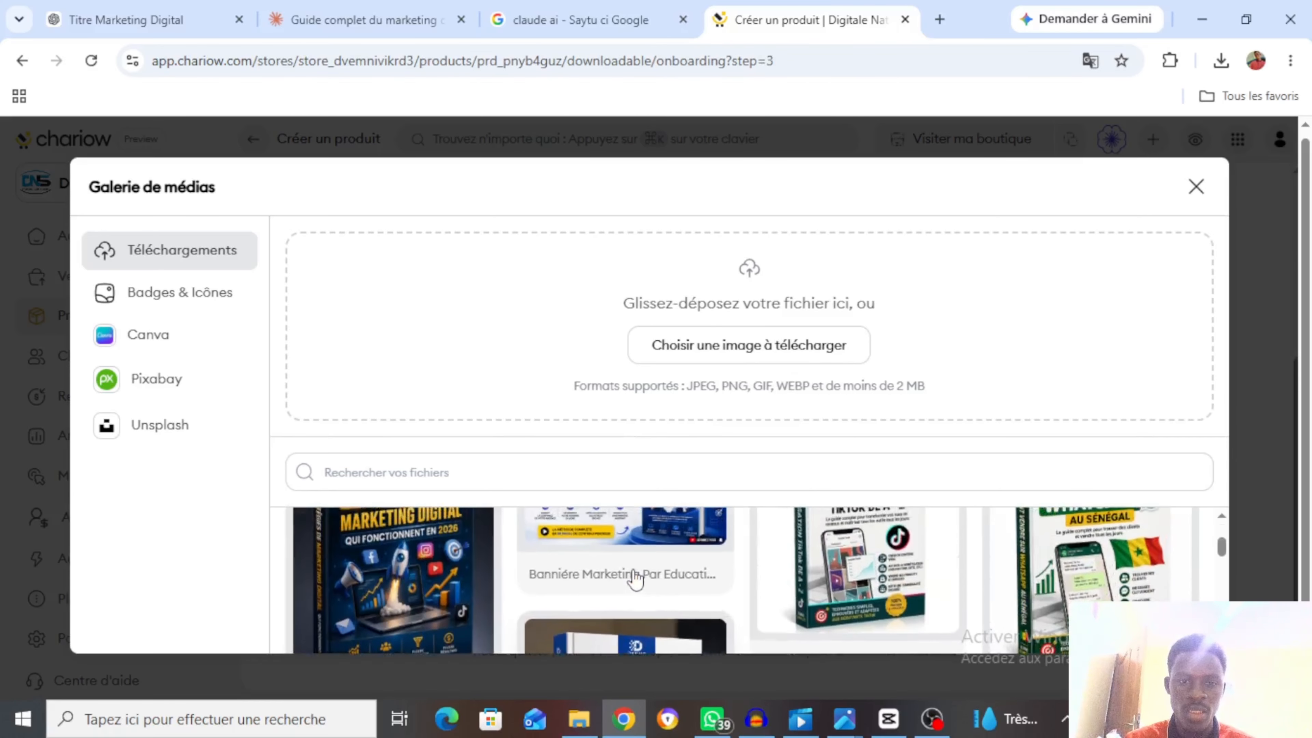
scroll(636, 579, down, 5)
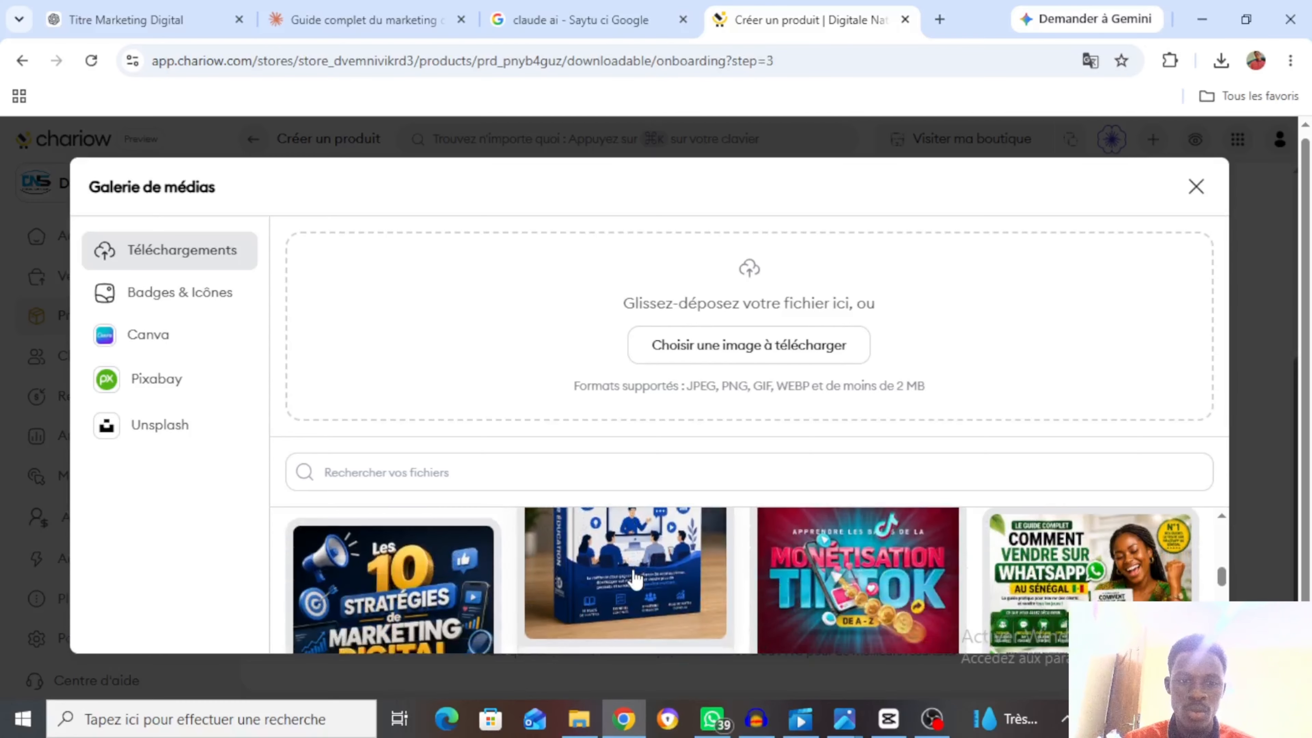
click(436, 589)
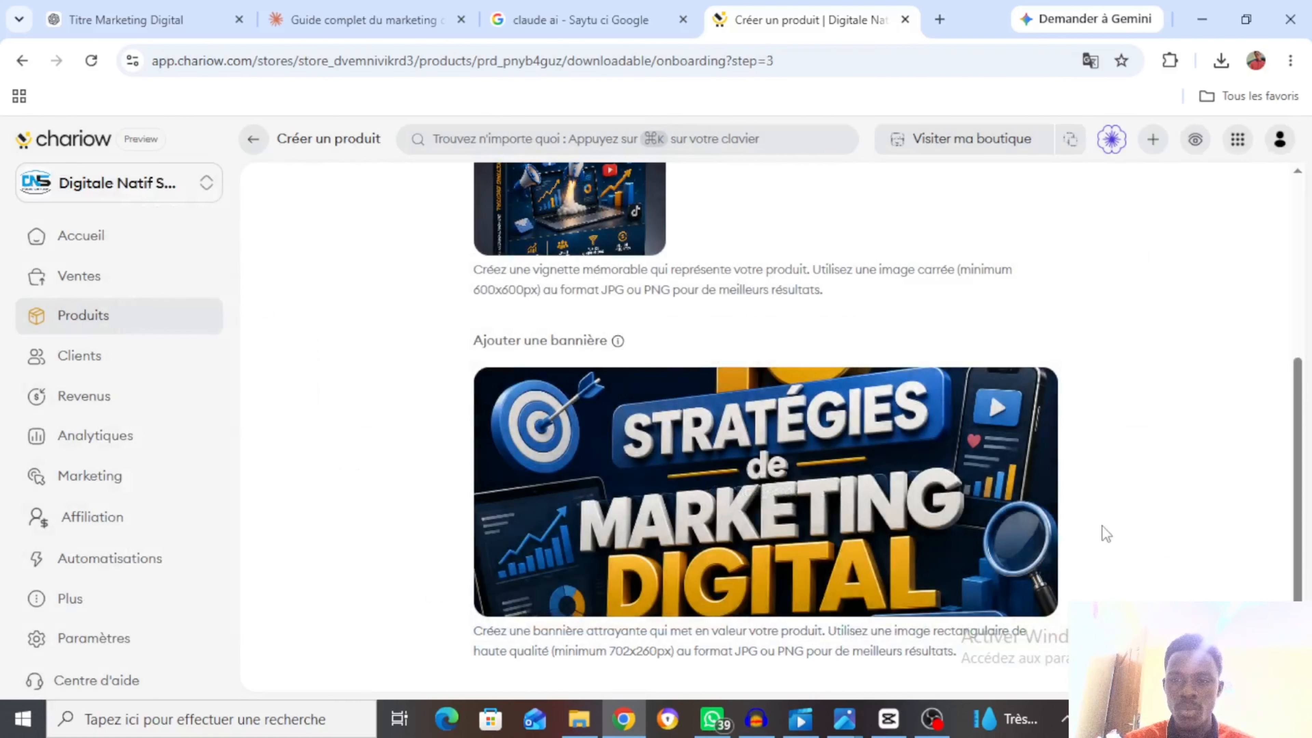
scroll(1100, 532, down, 2)
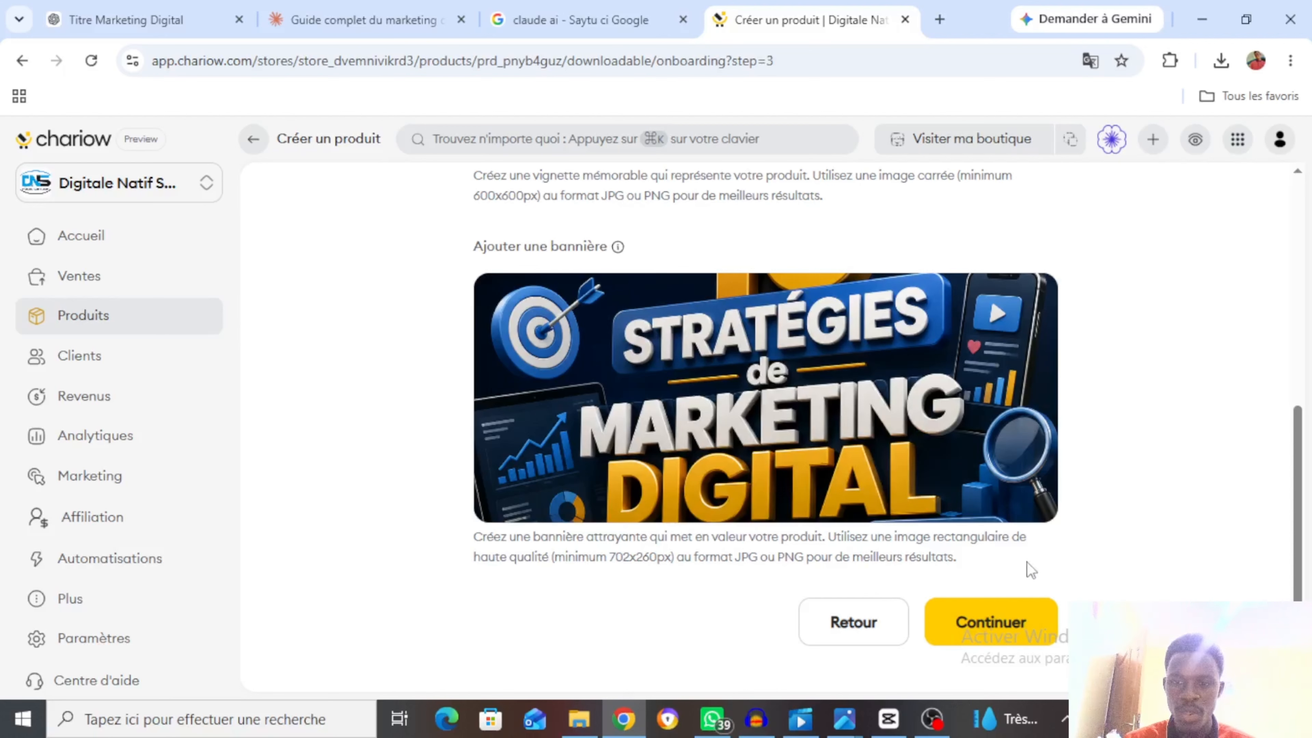
click(1012, 640)
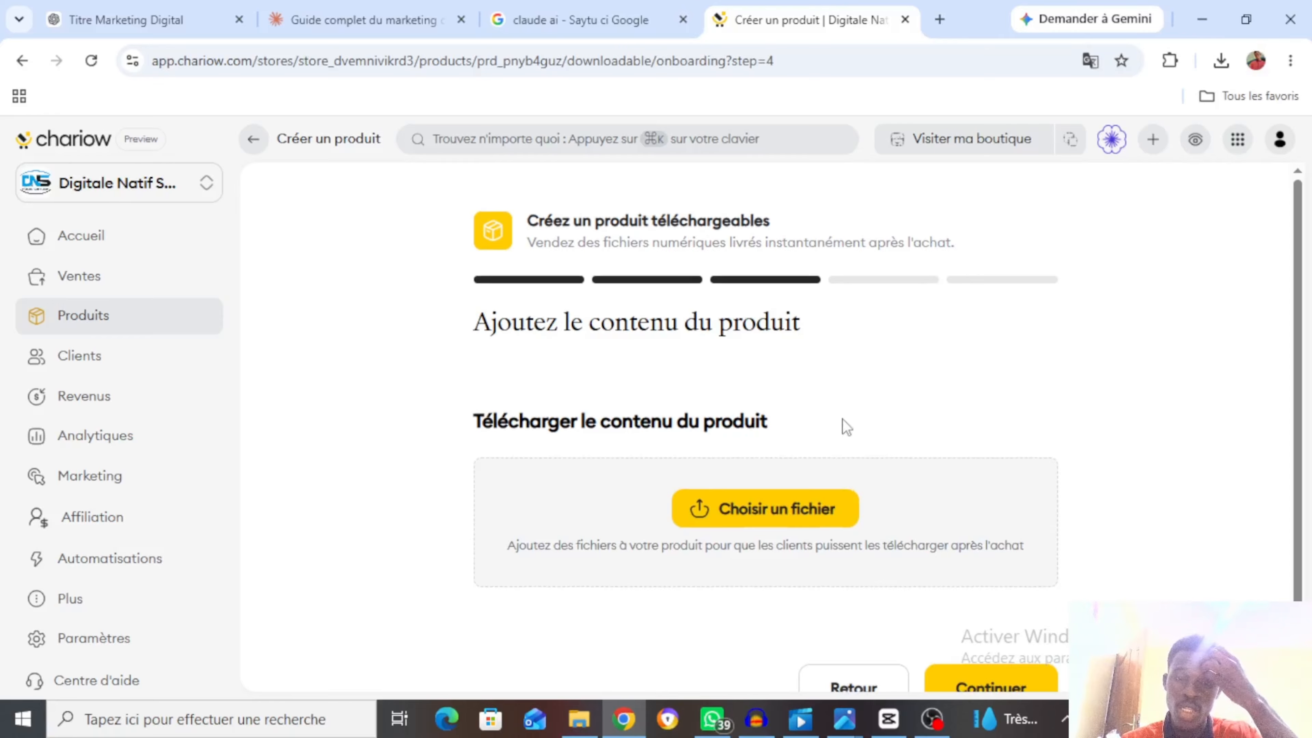
Start choosing the product content file and browse to Bureau > Digitale Natif > Produits Digitaux > Comment créer des ebook.
scroll(846, 426, down, 1)
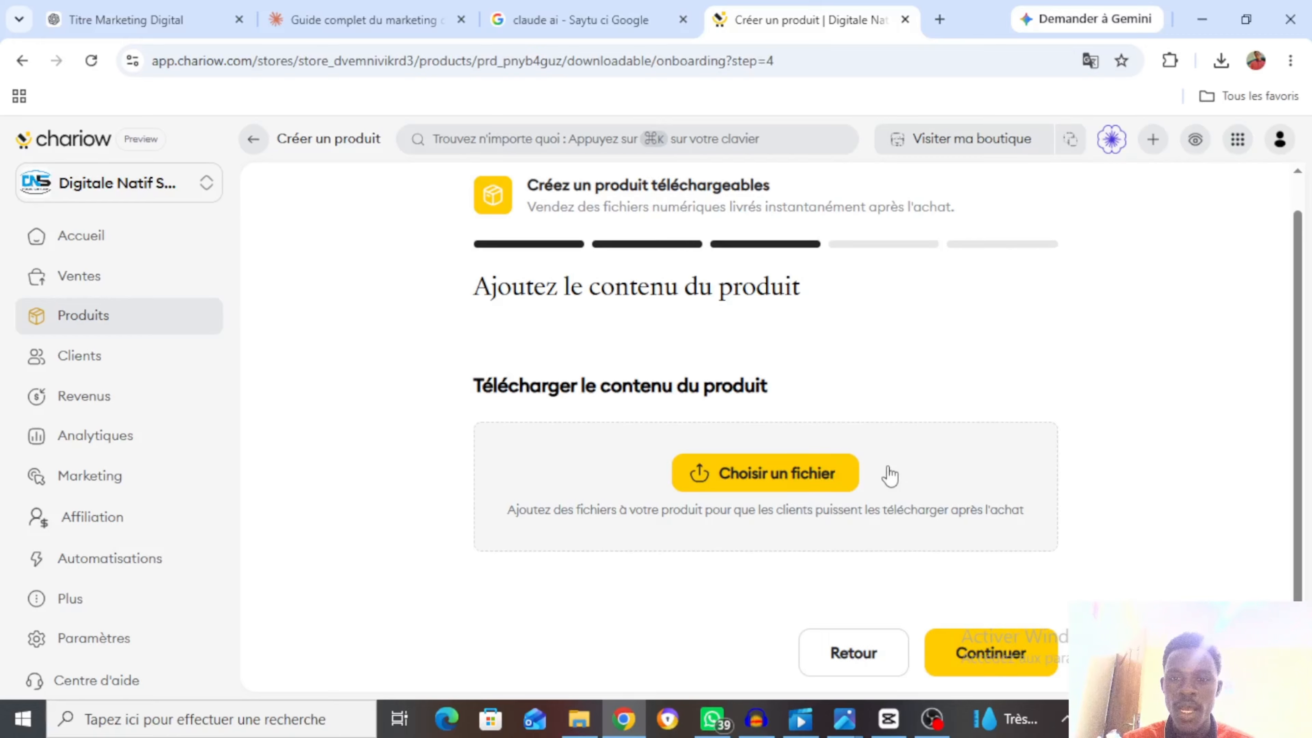
click(811, 473)
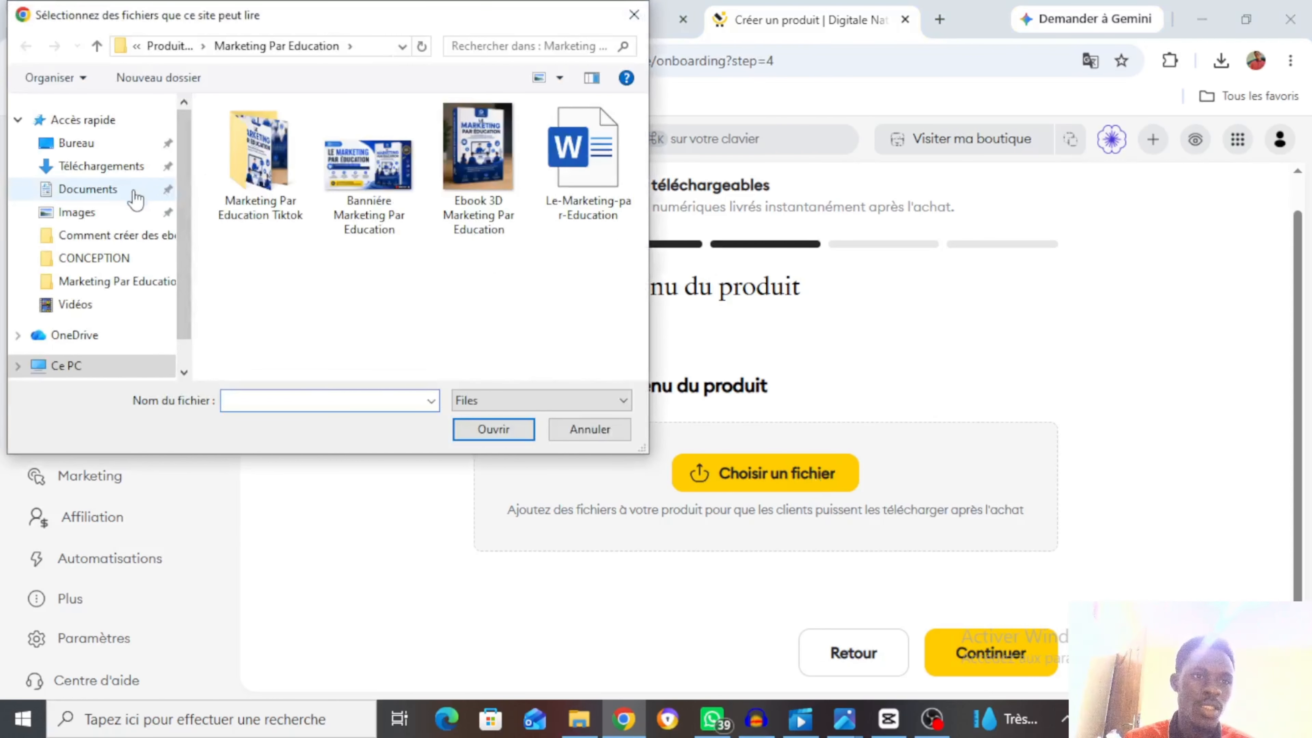
click(117, 145)
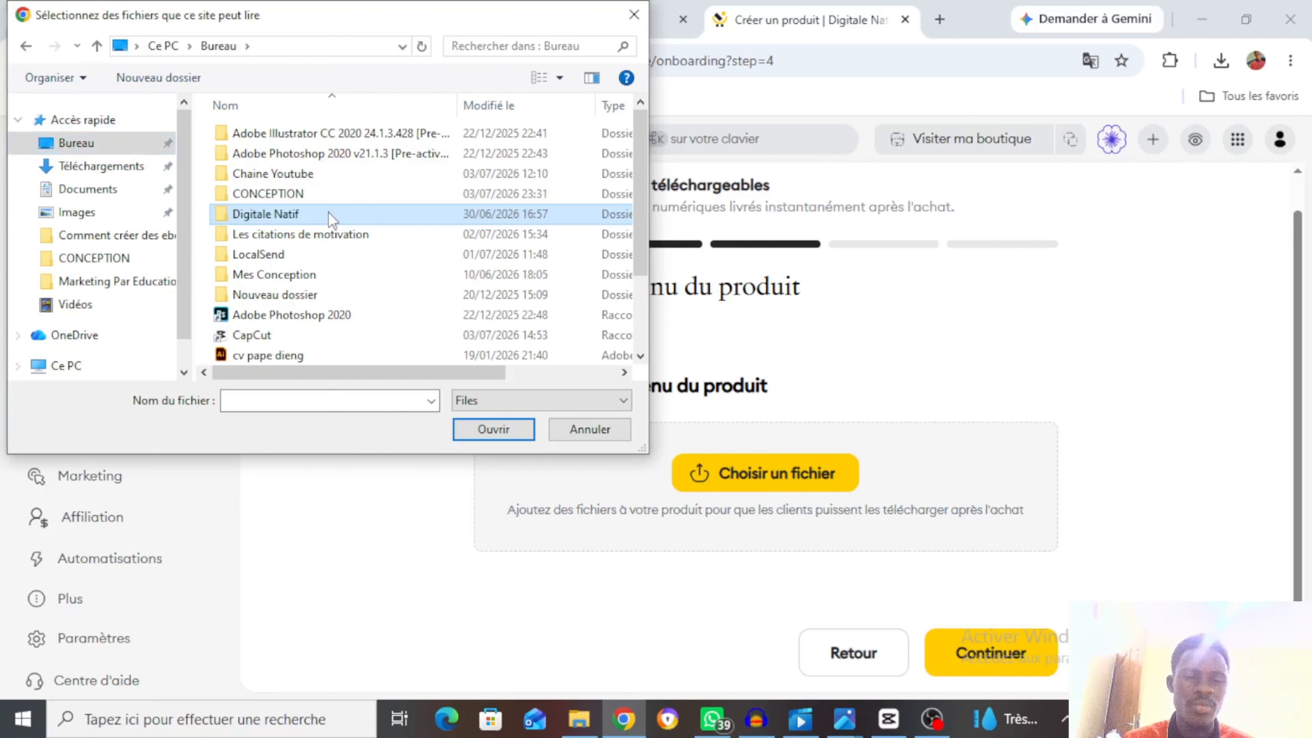
double_click(371, 215)
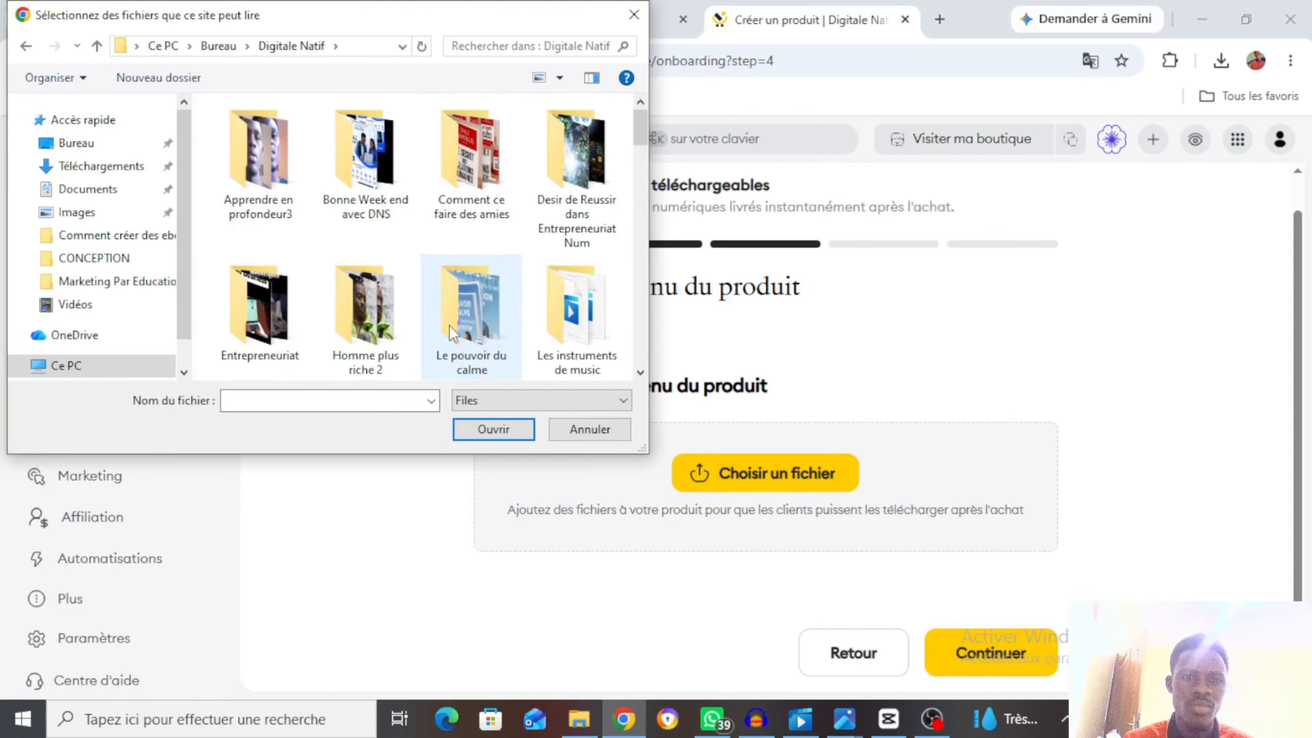
scroll(450, 331, down, 2)
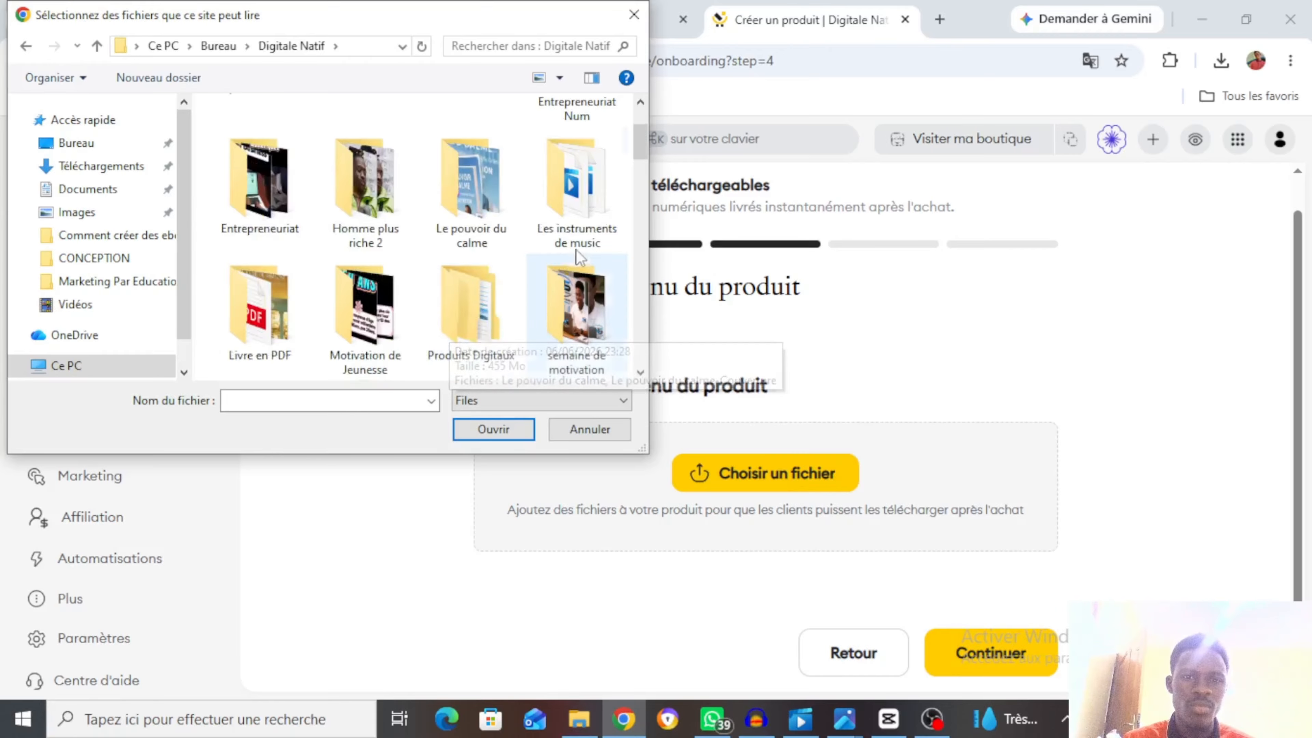
double_click(484, 333)
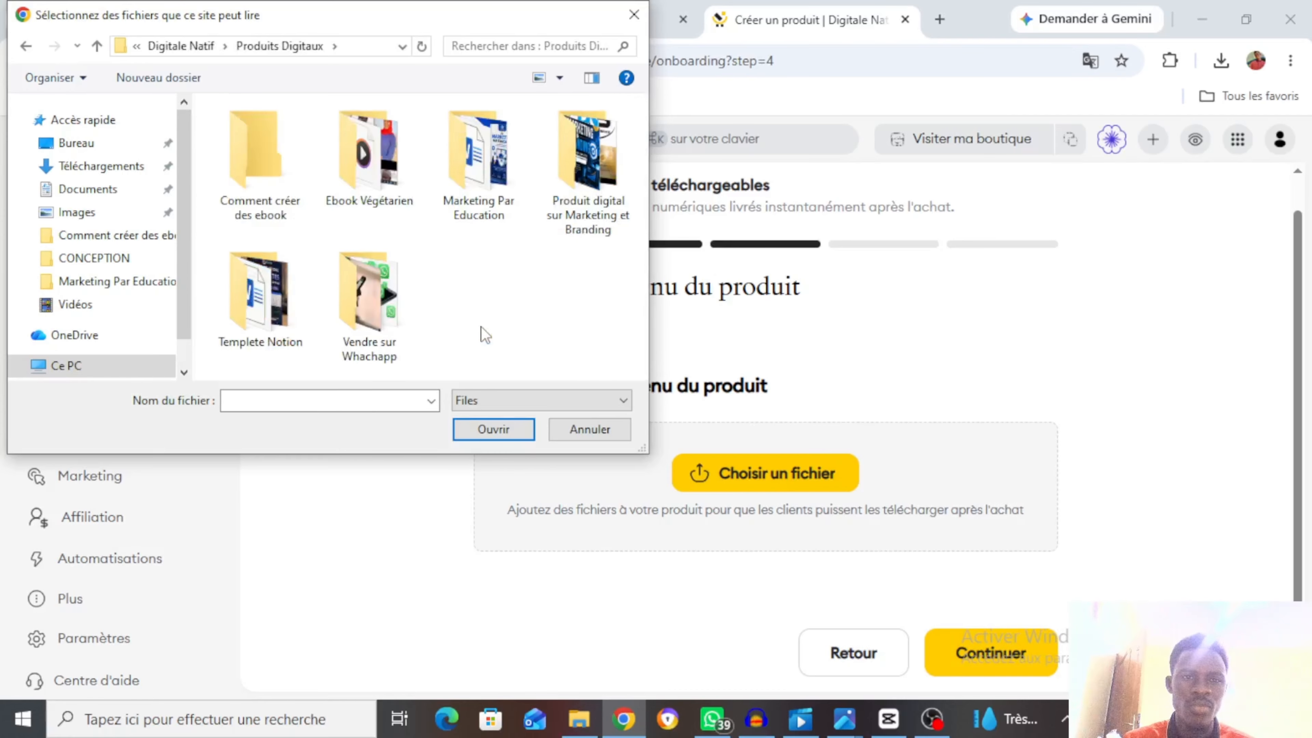
double_click(260, 157)
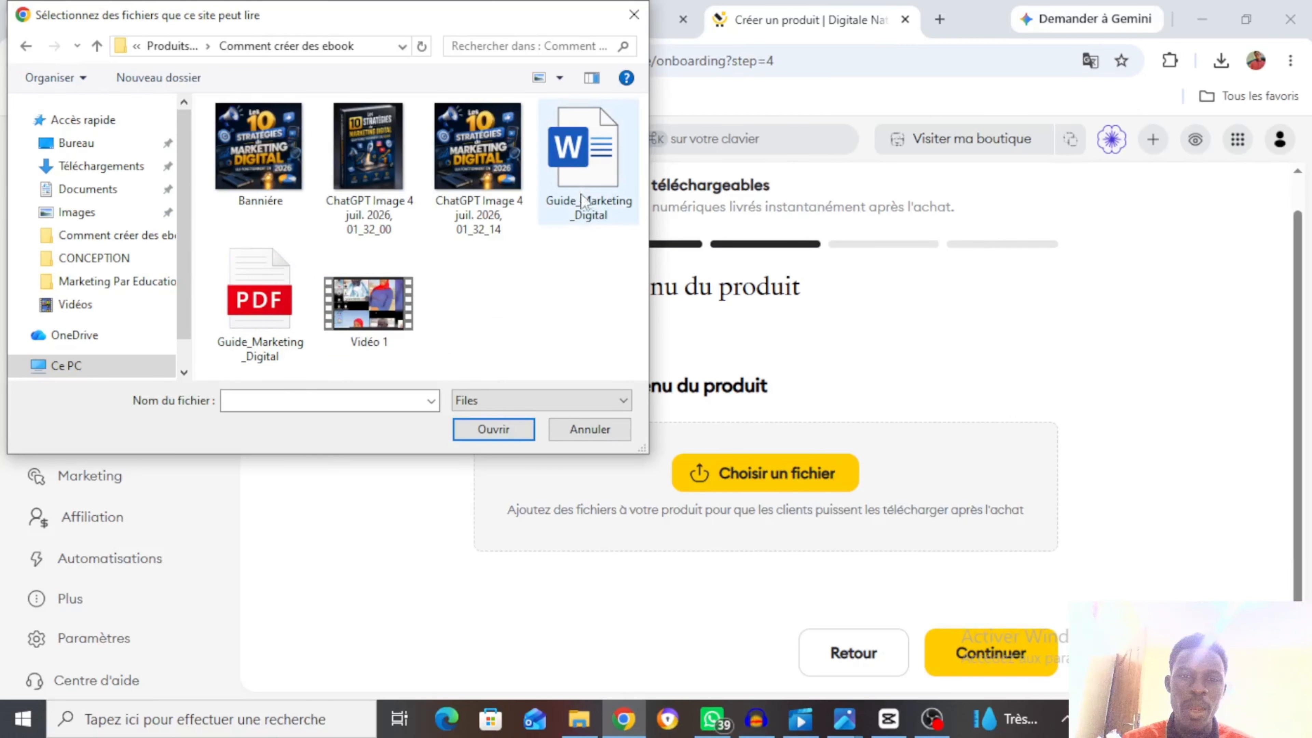
Try to upload the Word and PDF versions of Guide_Marketing_Digital together as the product content.
click(581, 166)
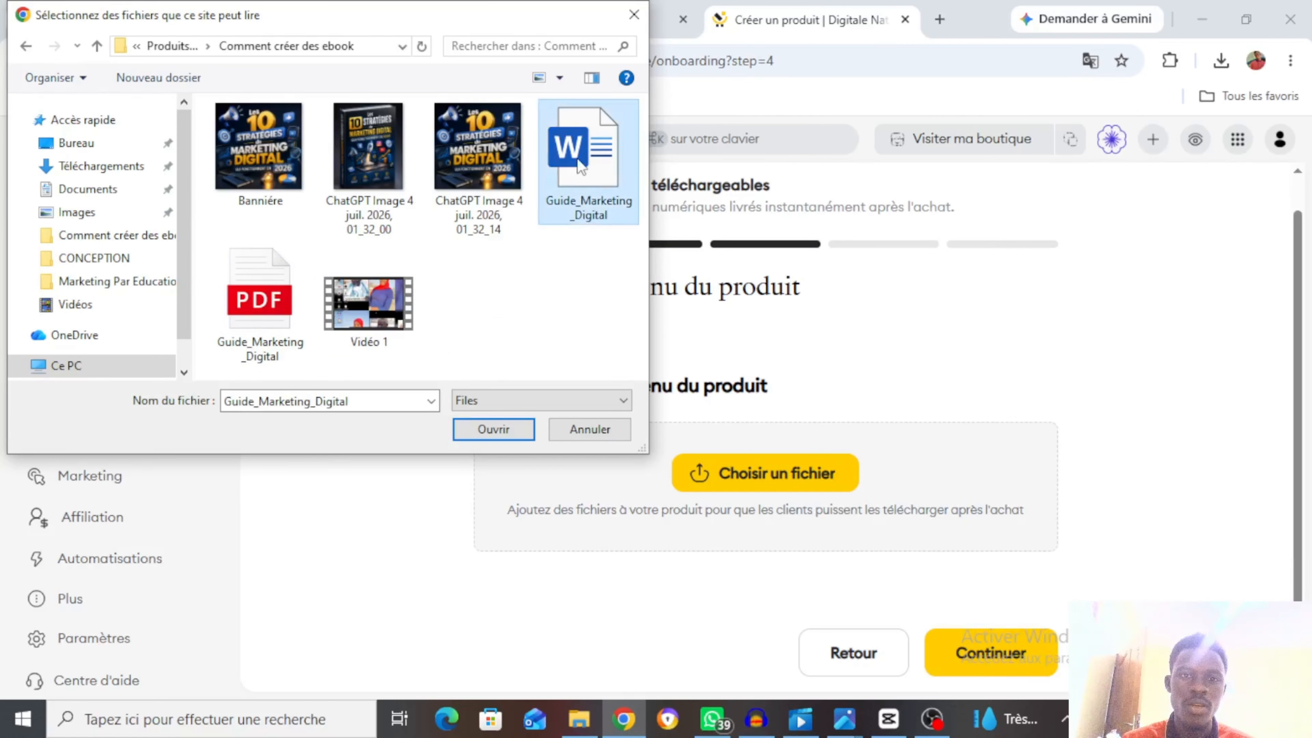
click(290, 307)
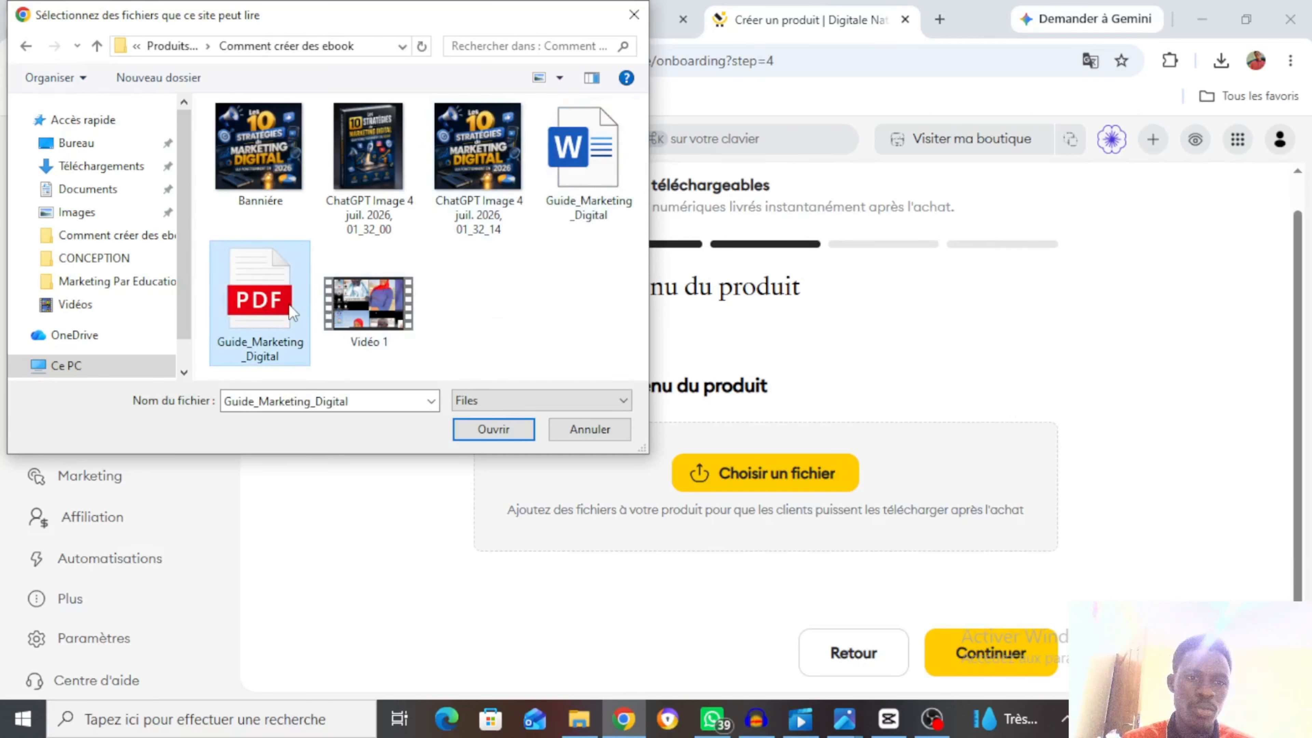
ctrl+click(581, 166)
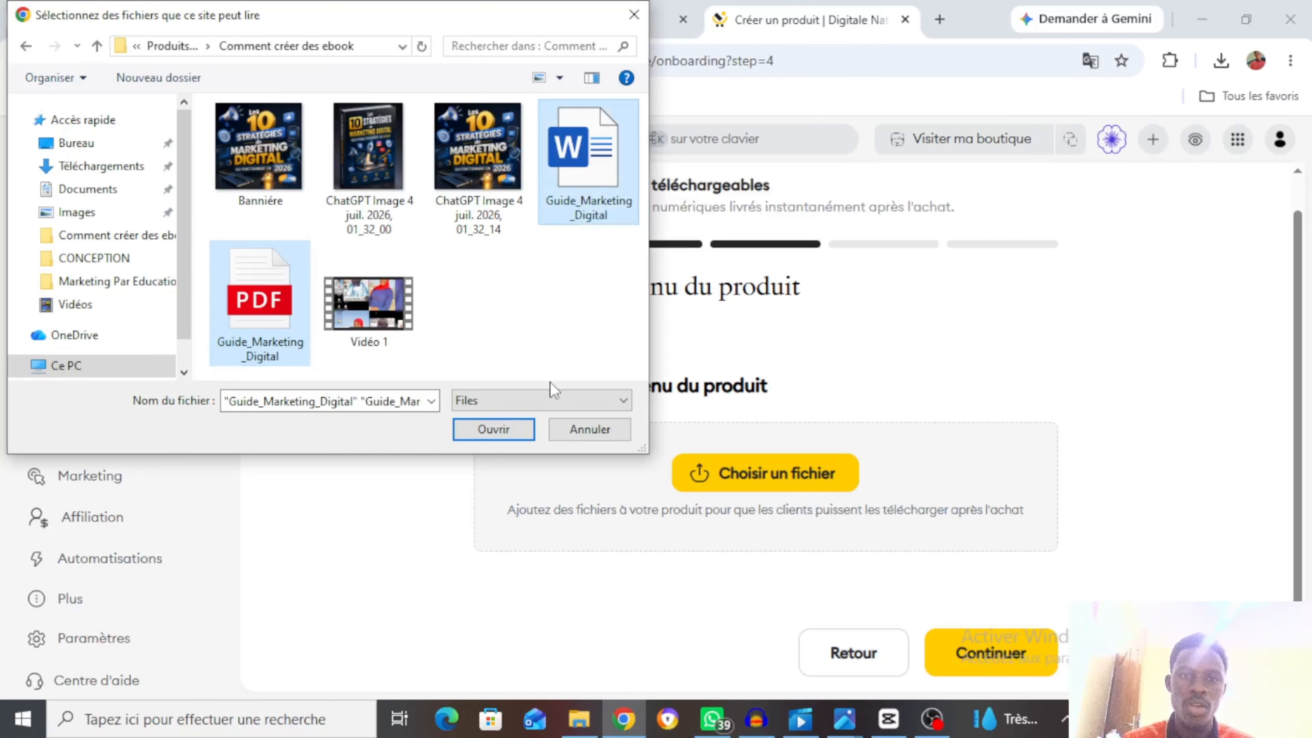
click(495, 431)
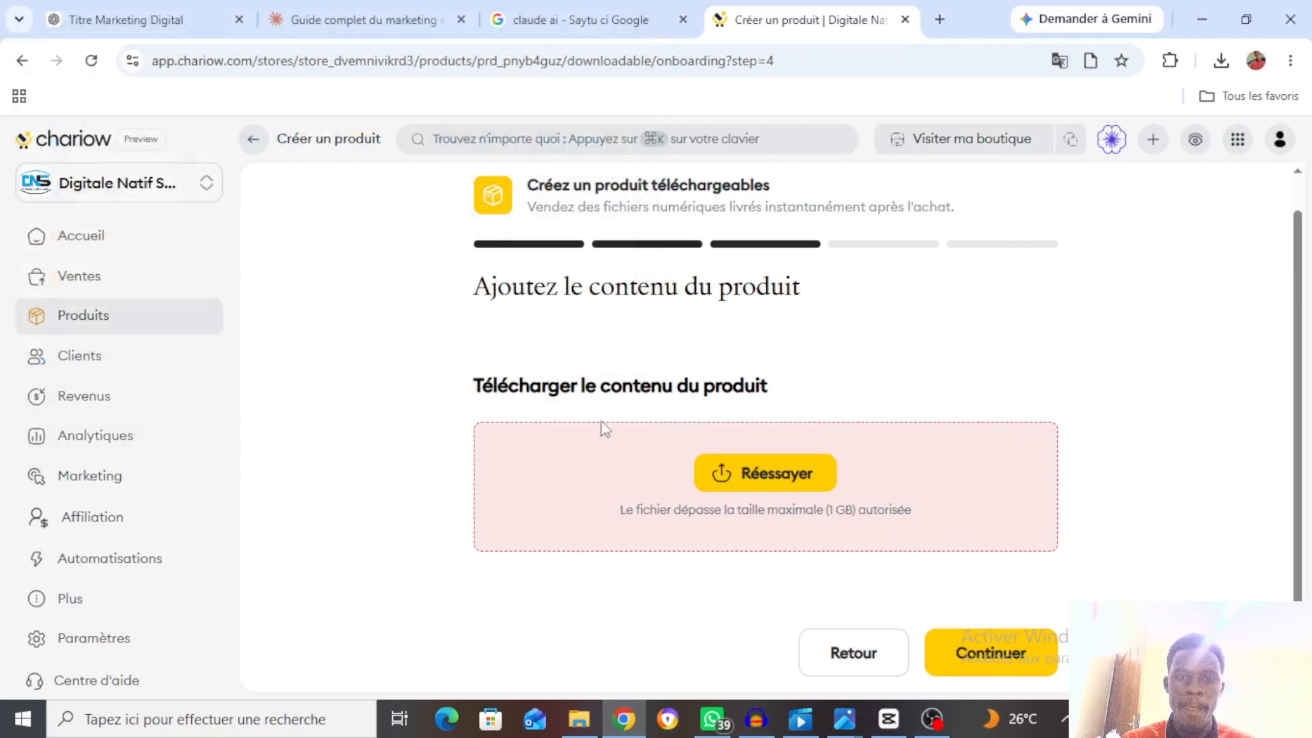
Upload only the PDF version of Guide_Marketing_Digital as the product content and continue to the review stage.
click(796, 476)
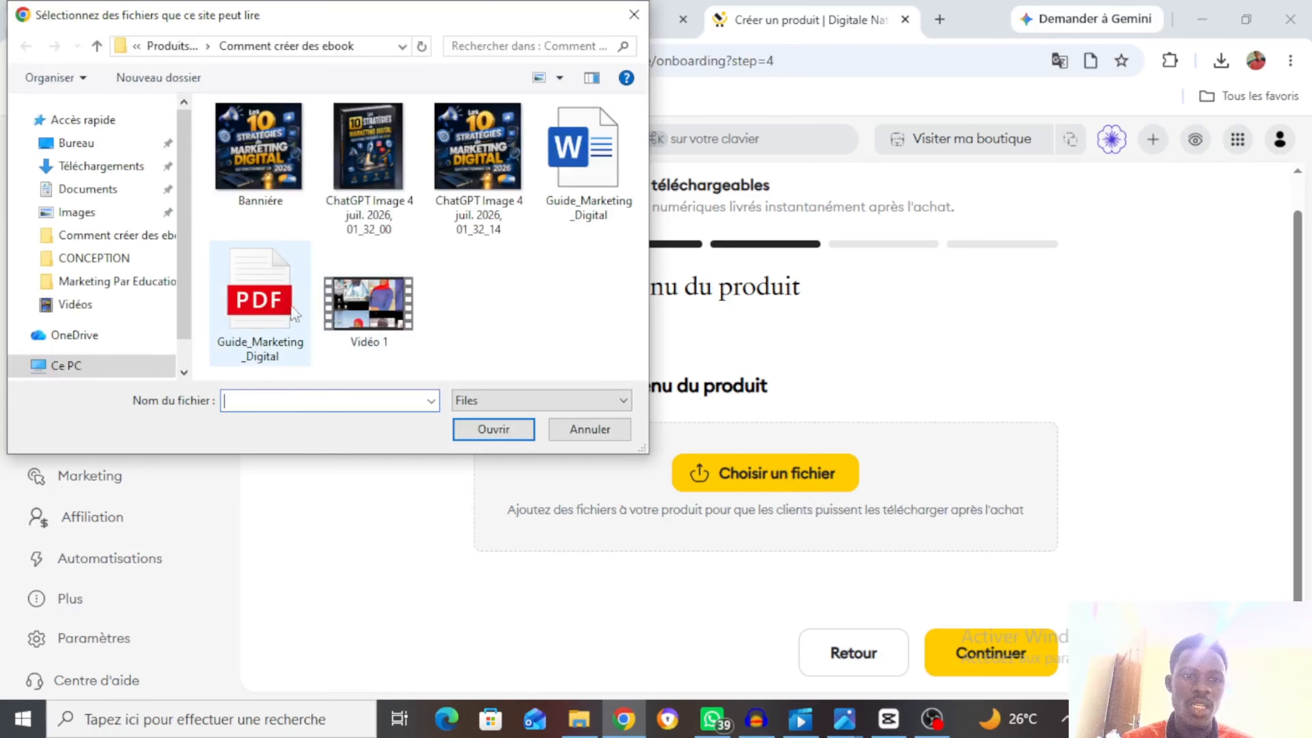
click(263, 306)
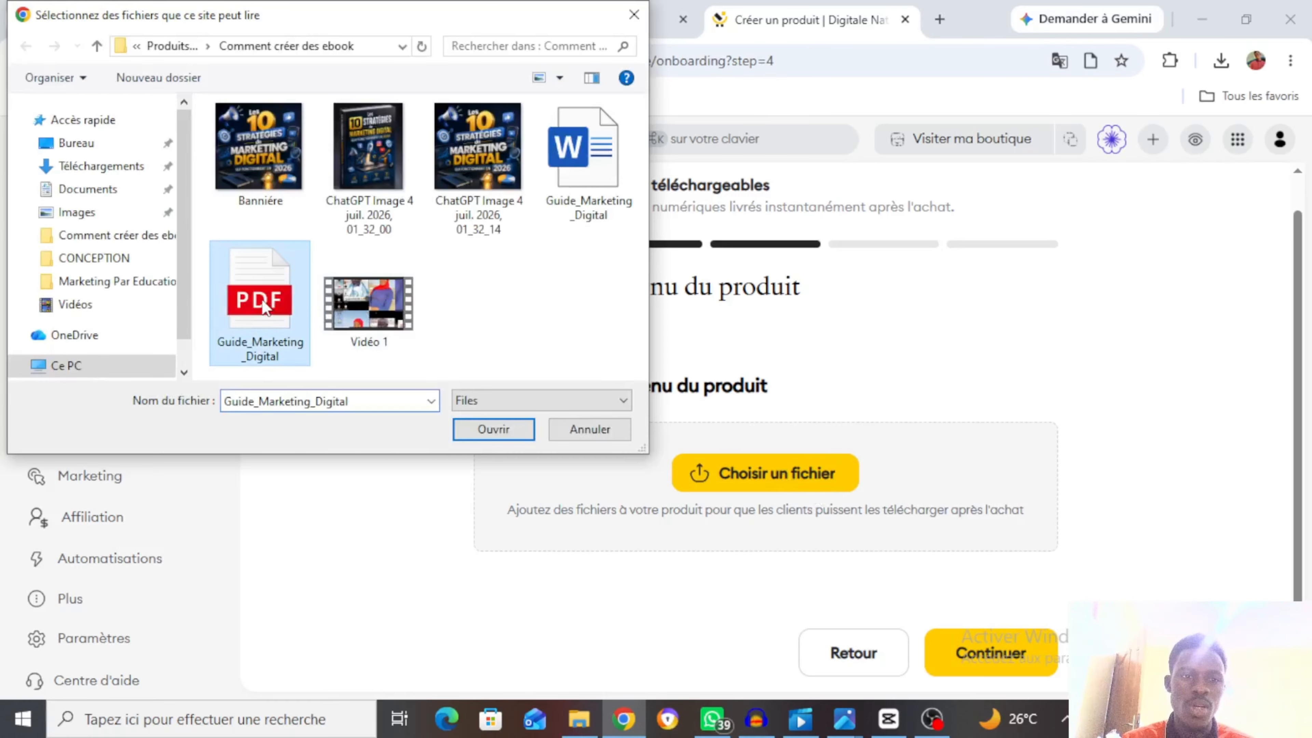
click(488, 428)
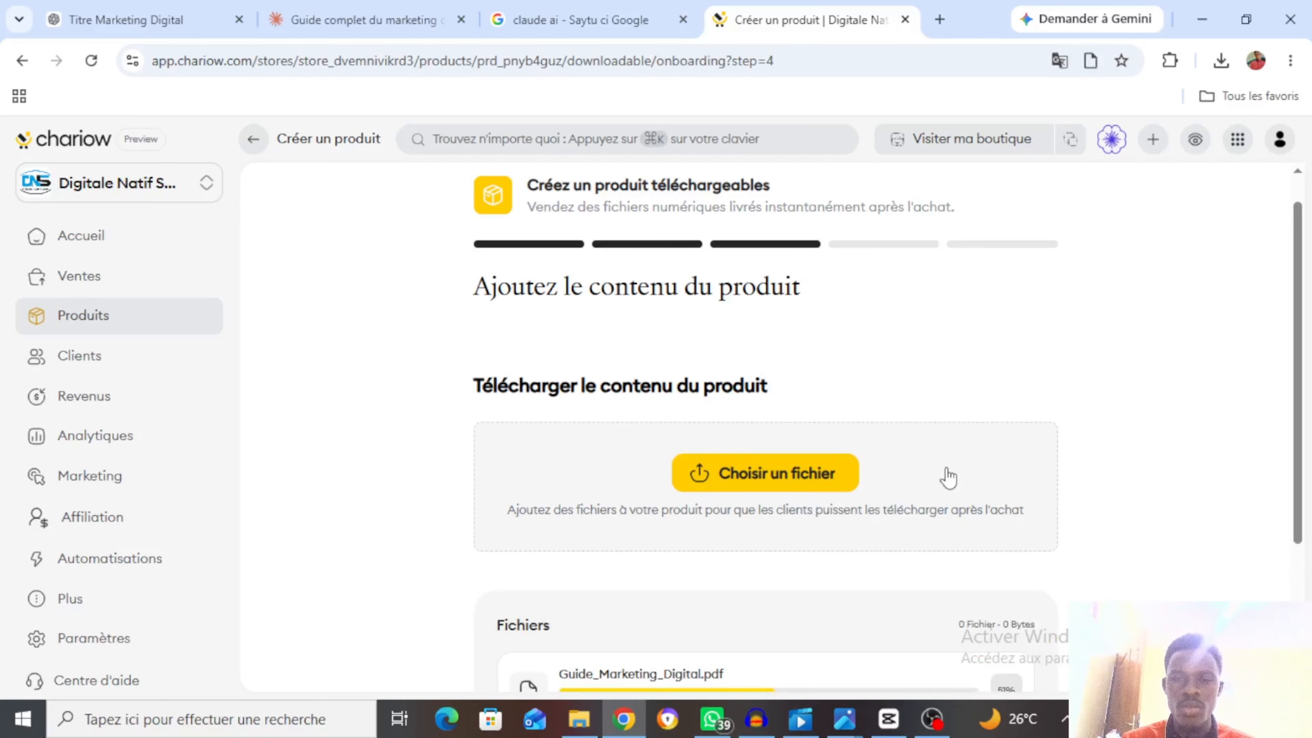
scroll(948, 478, down, 4)
scroll(929, 477, down, 3)
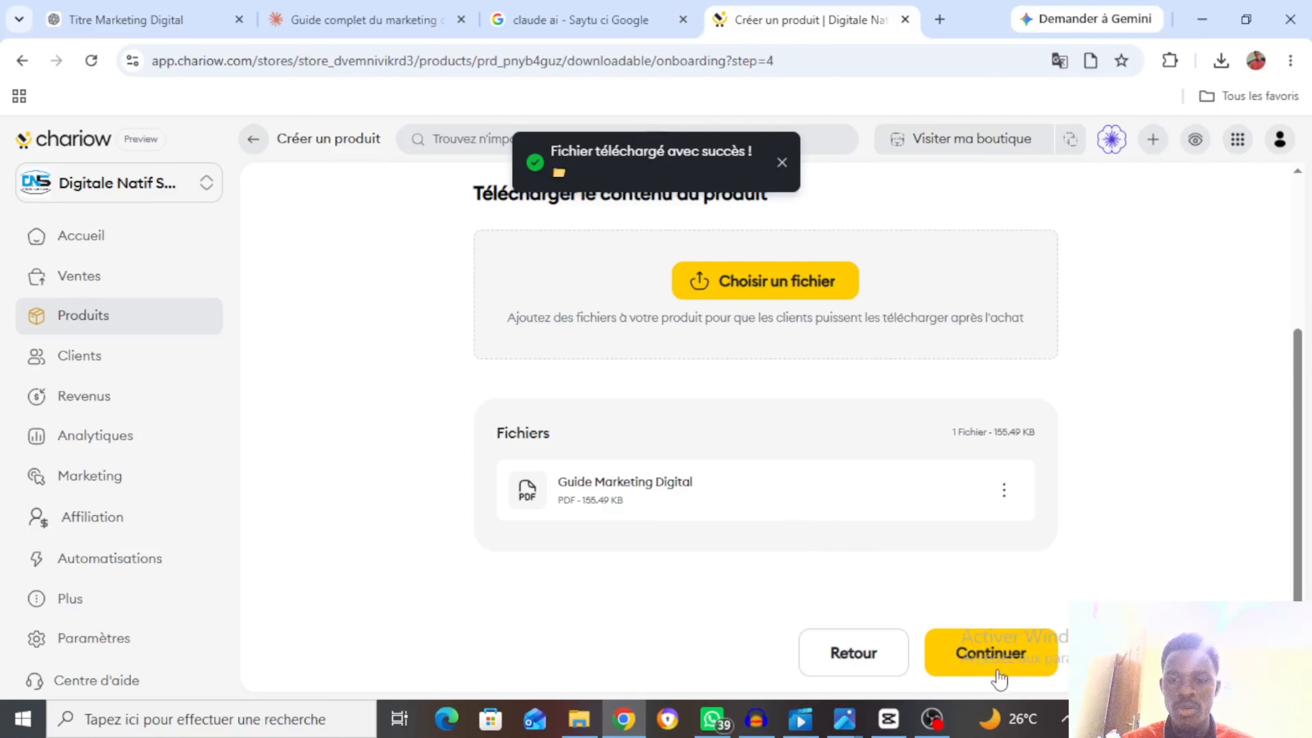
click(991, 655)
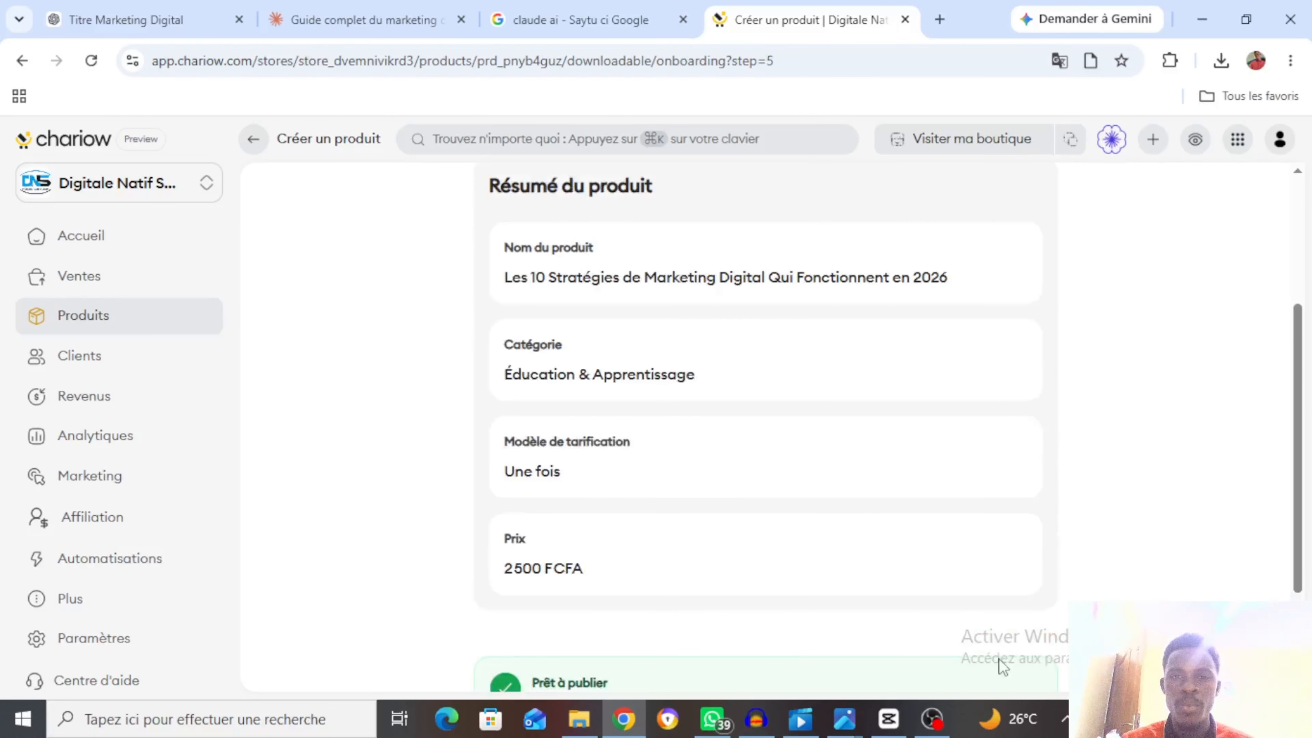
Review the product summary's name, category, pricing model and price, and submit the product for publication.
scroll(856, 457, up, 1)
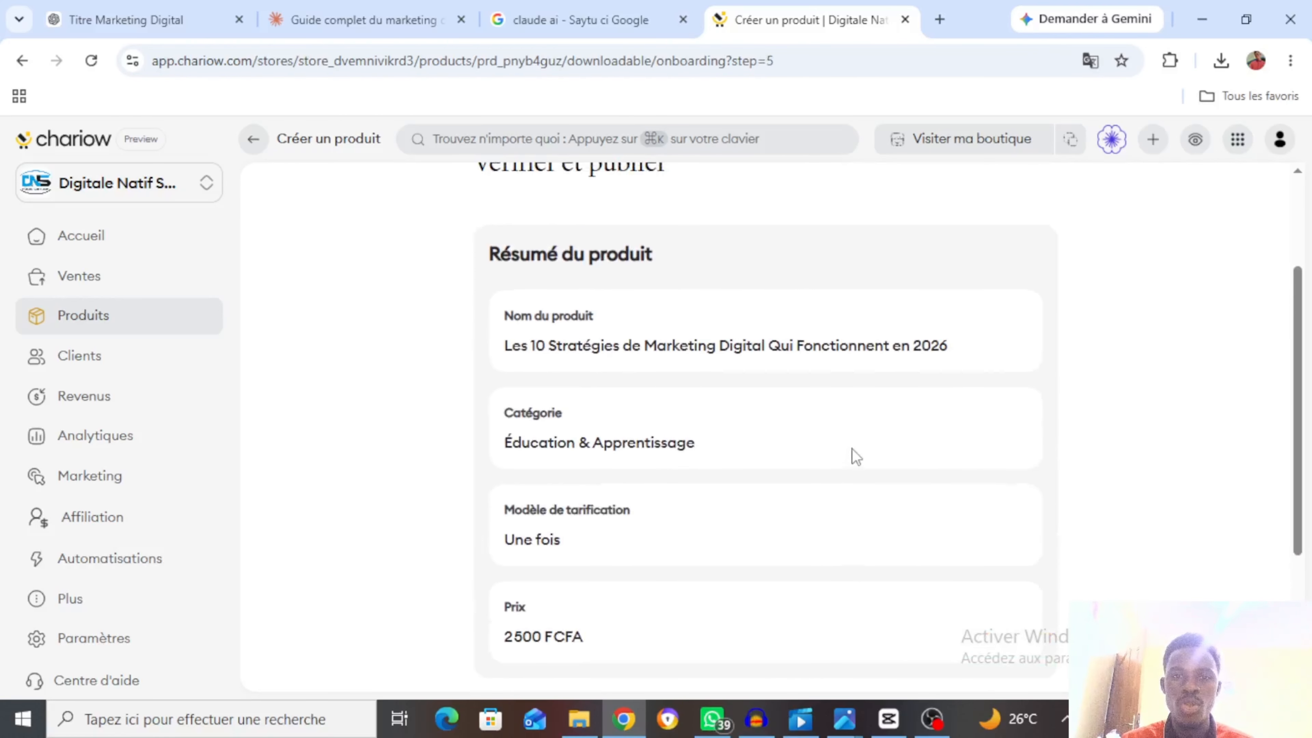
scroll(856, 457, down, 3)
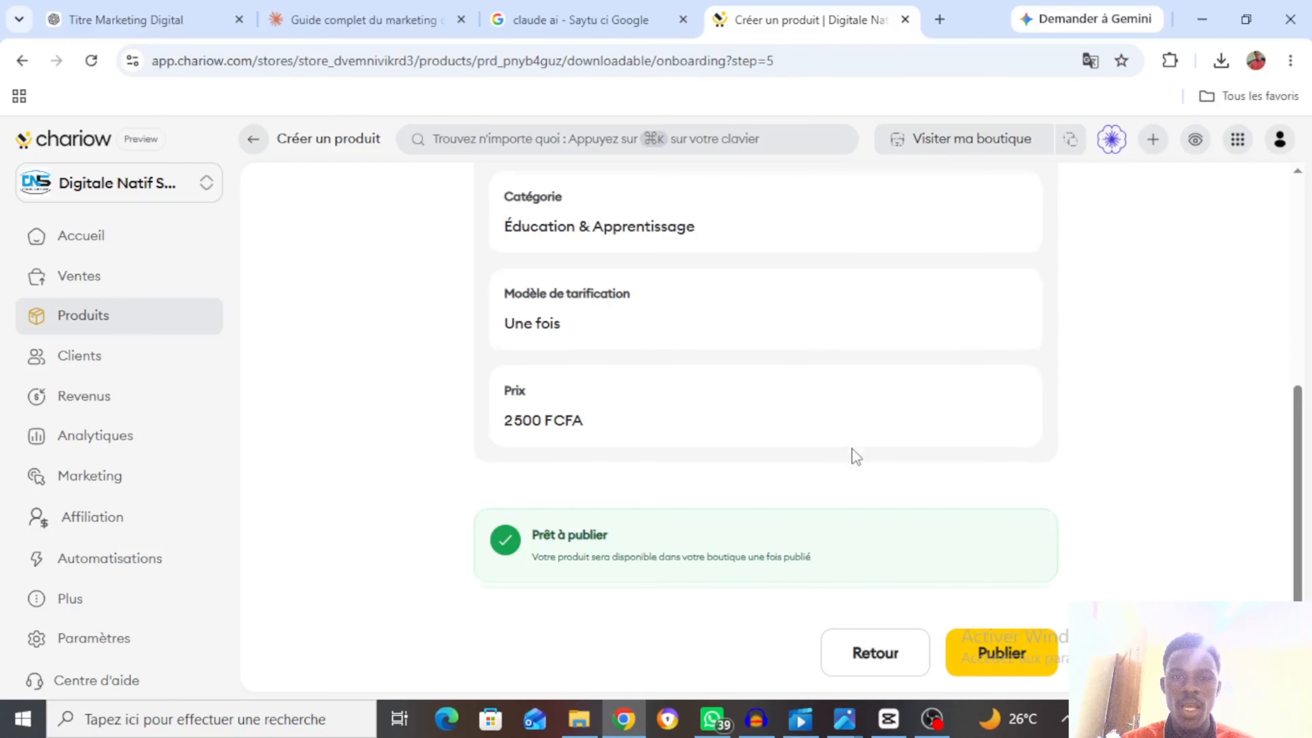
scroll(856, 457, up, 1)
scroll(856, 457, down, 1)
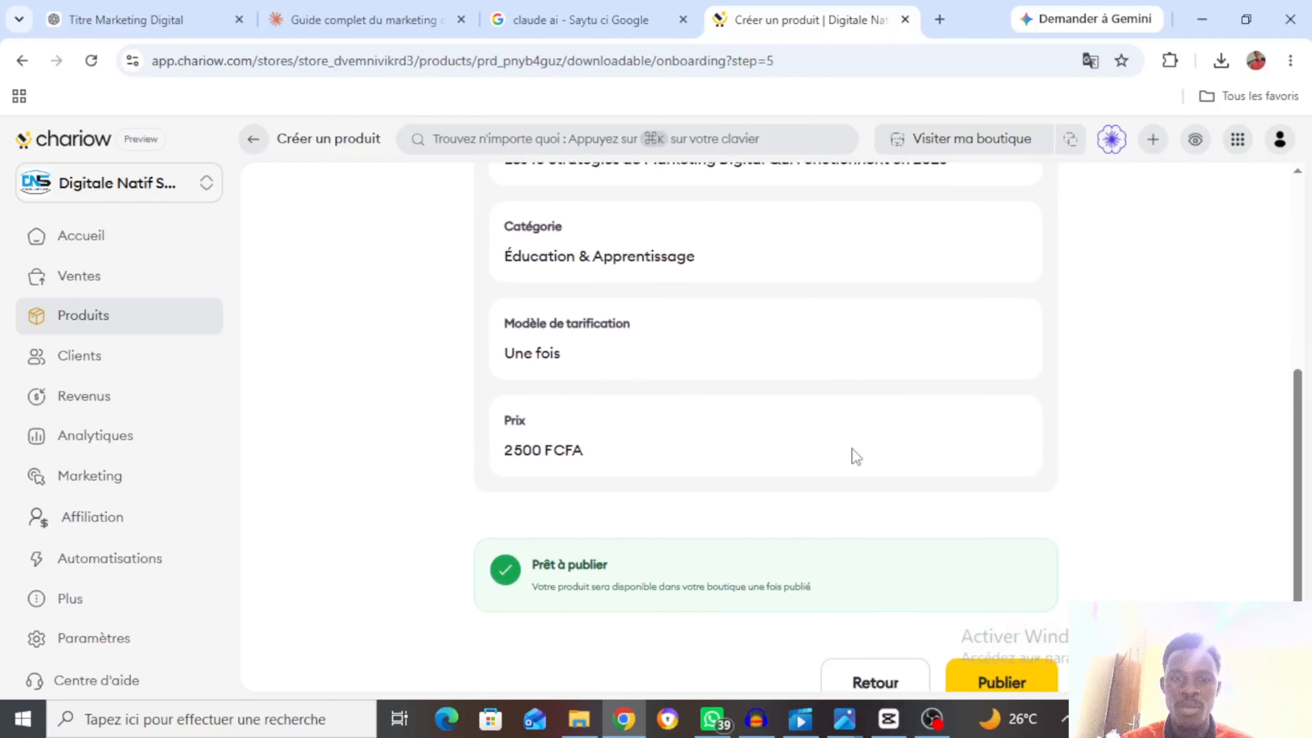
scroll(928, 539, down, 1)
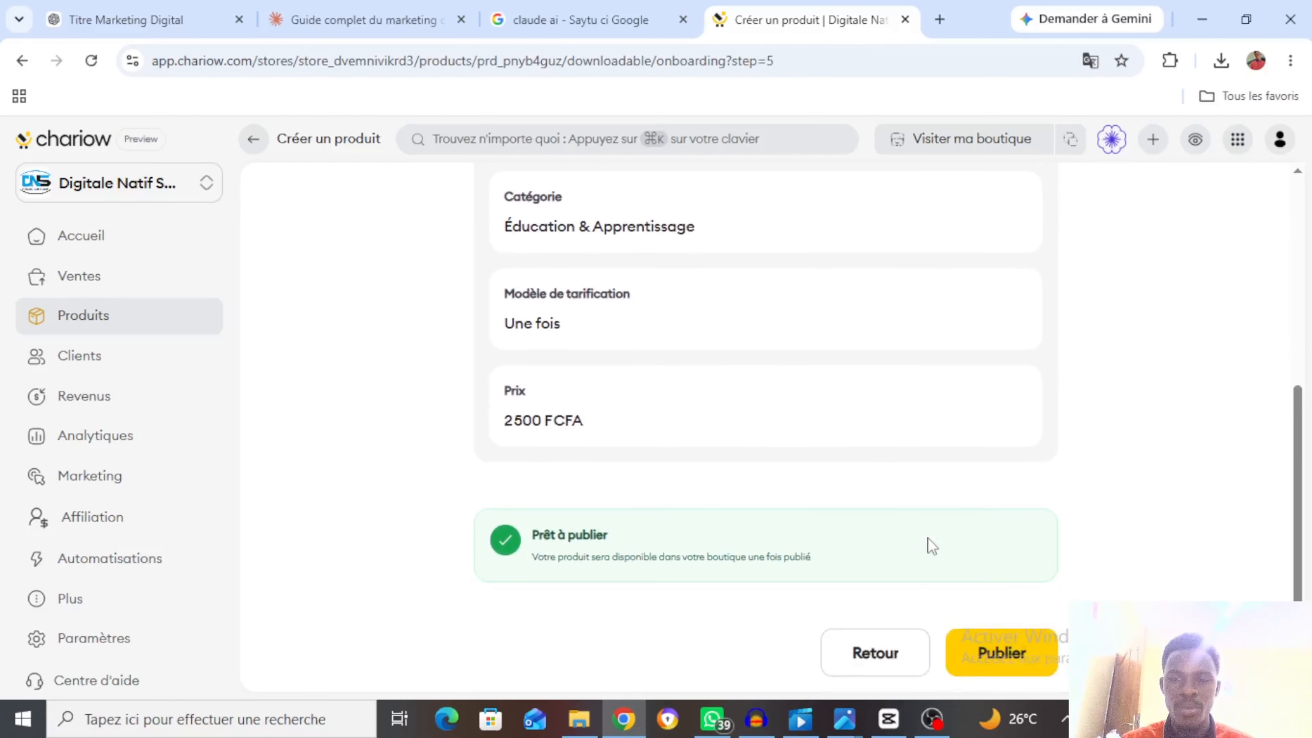
click(997, 654)
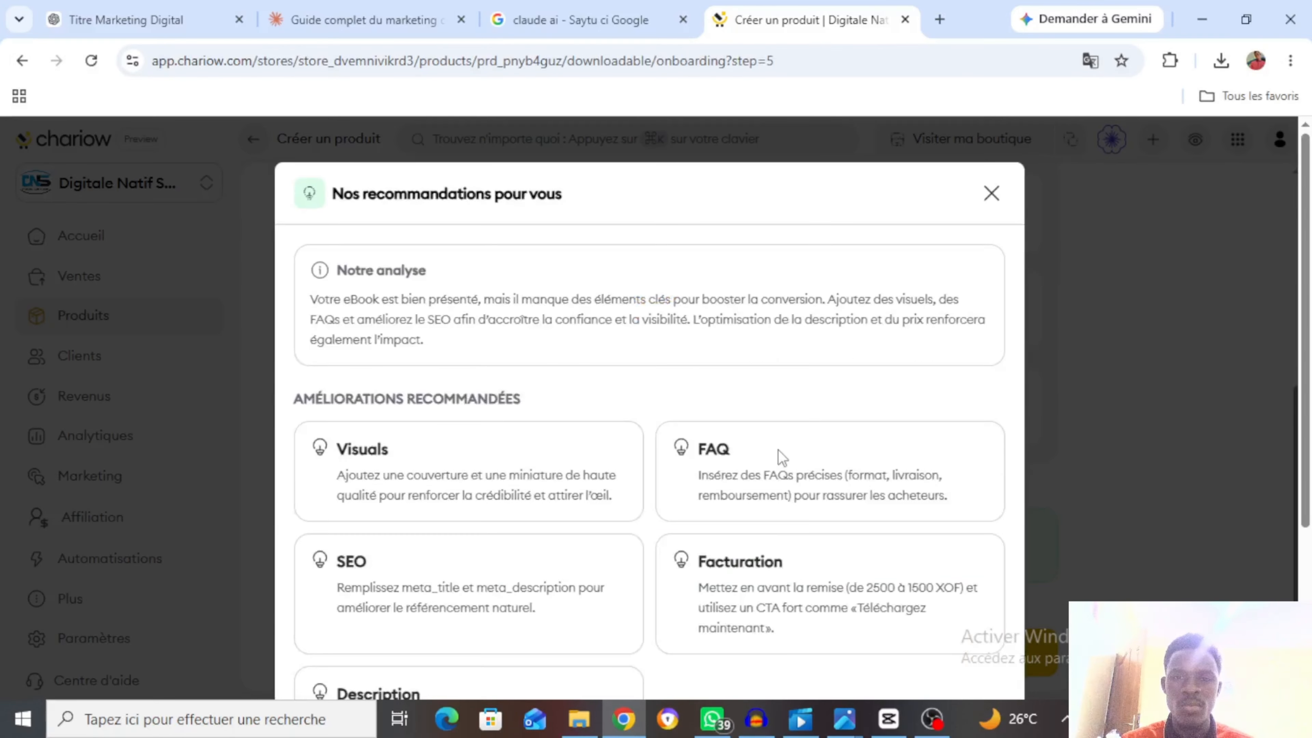
Read through the recommended improvements and publish the product without applying them.
scroll(647, 529, down, 1)
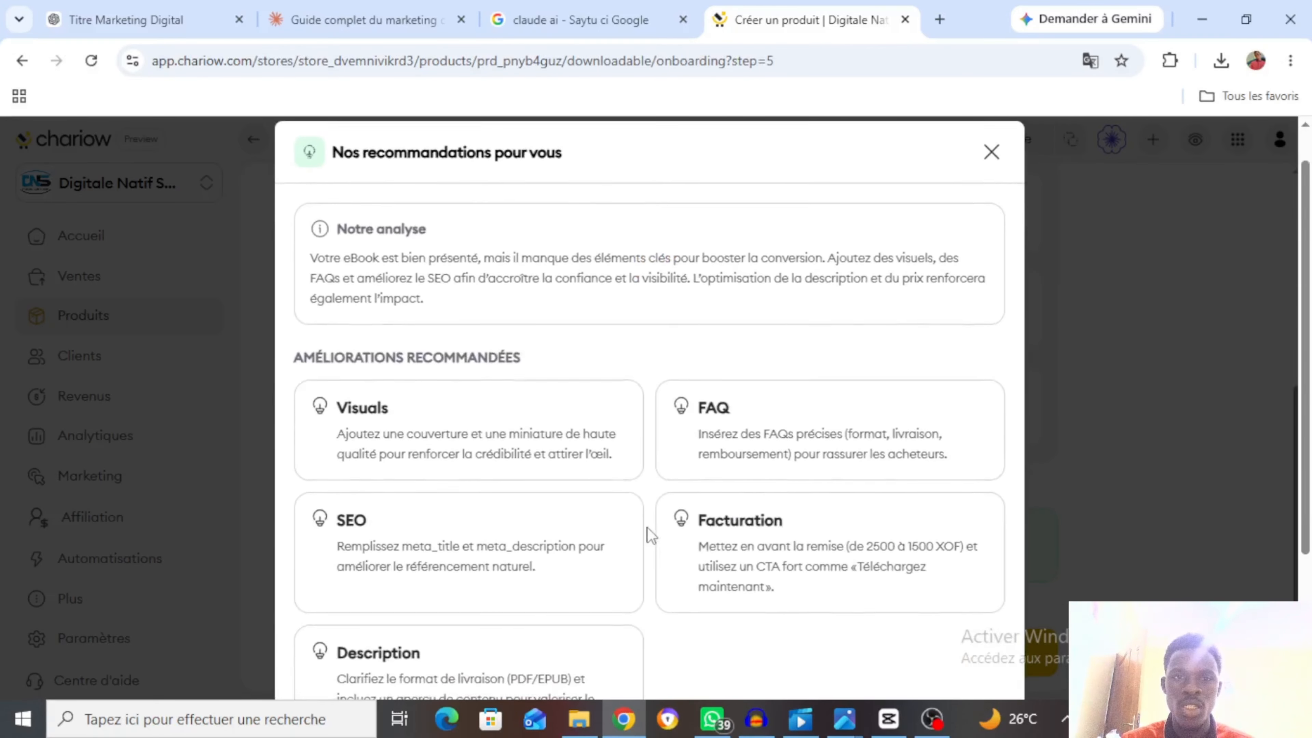
scroll(650, 536, down, 2)
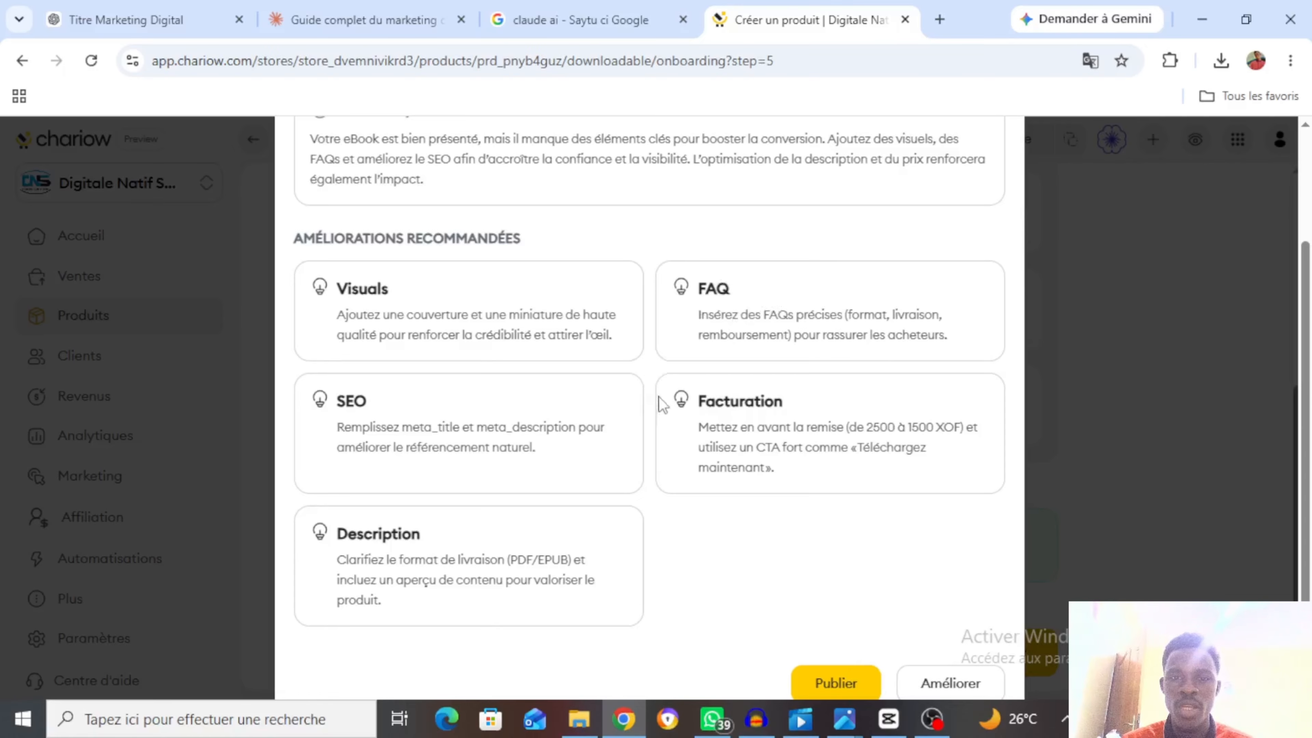
scroll(650, 457, down, 1)
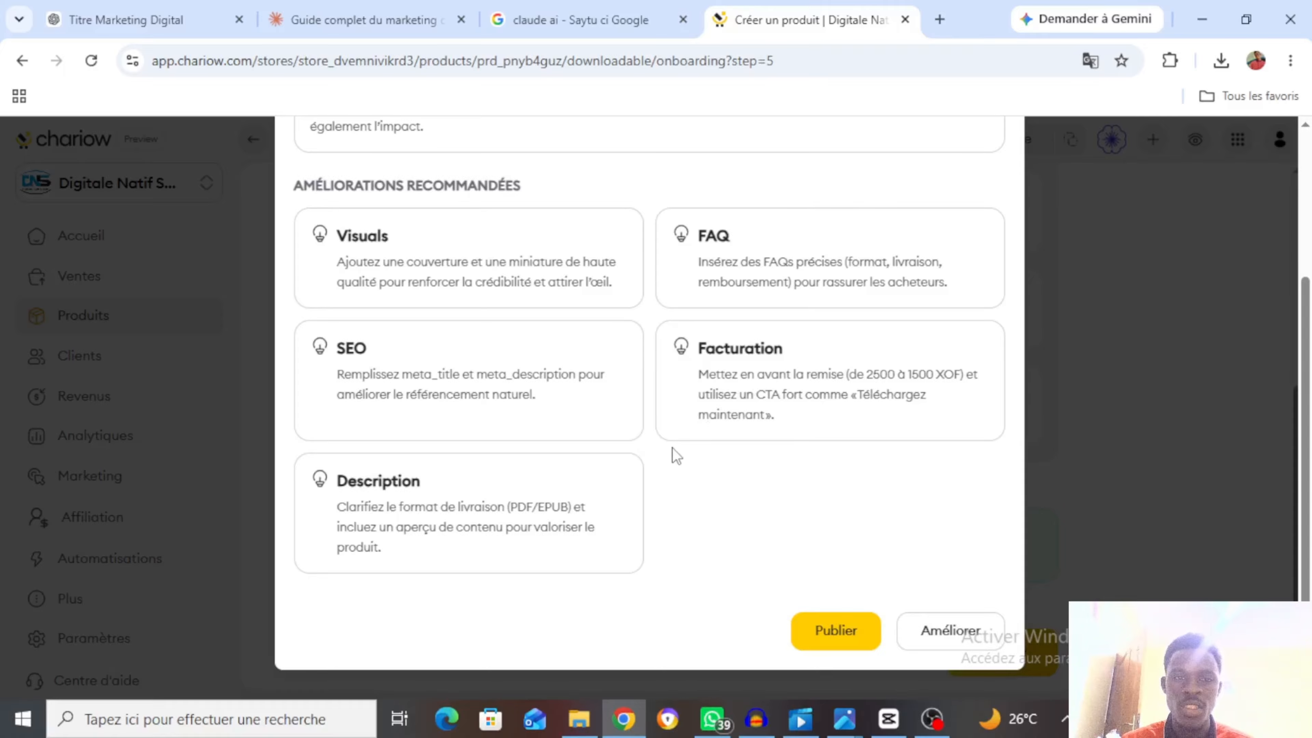
click(840, 633)
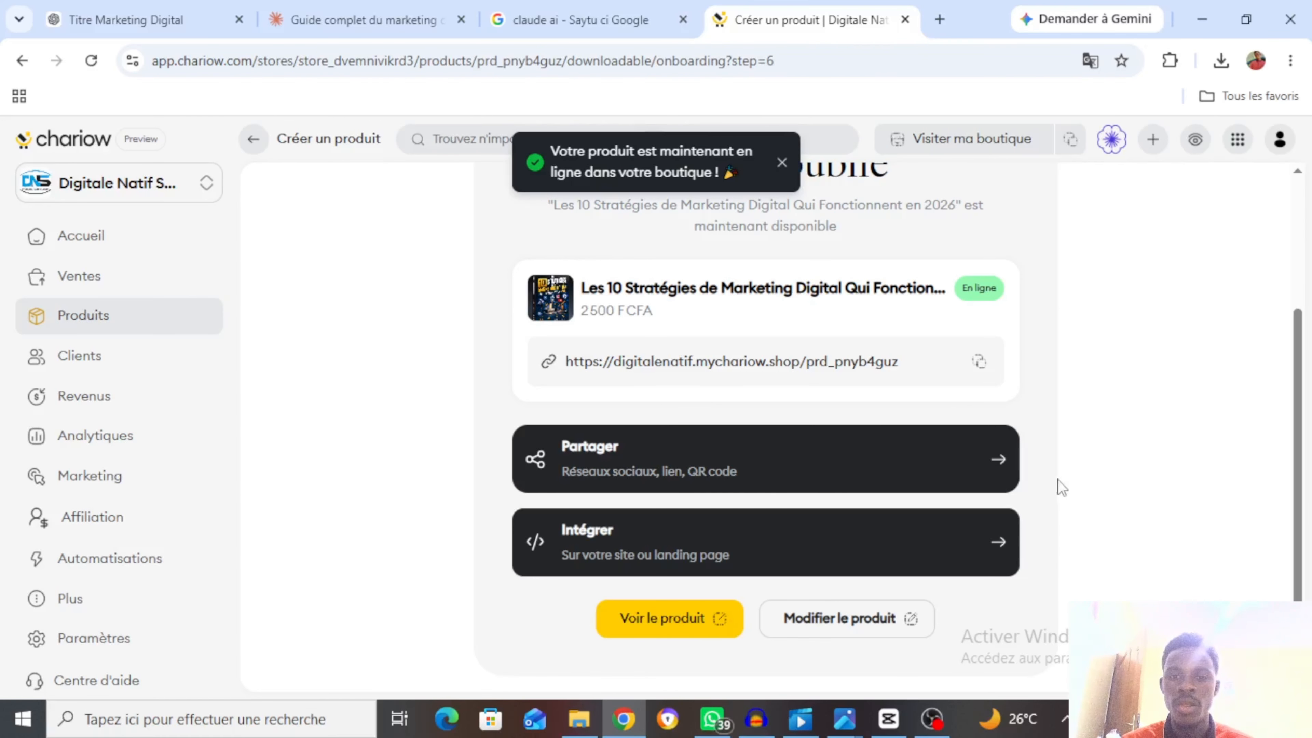
Visit the online store and find the listing for "Les 10 Stratégies de Marketing Digital Qui Fonctionnent en 2026".
click(975, 145)
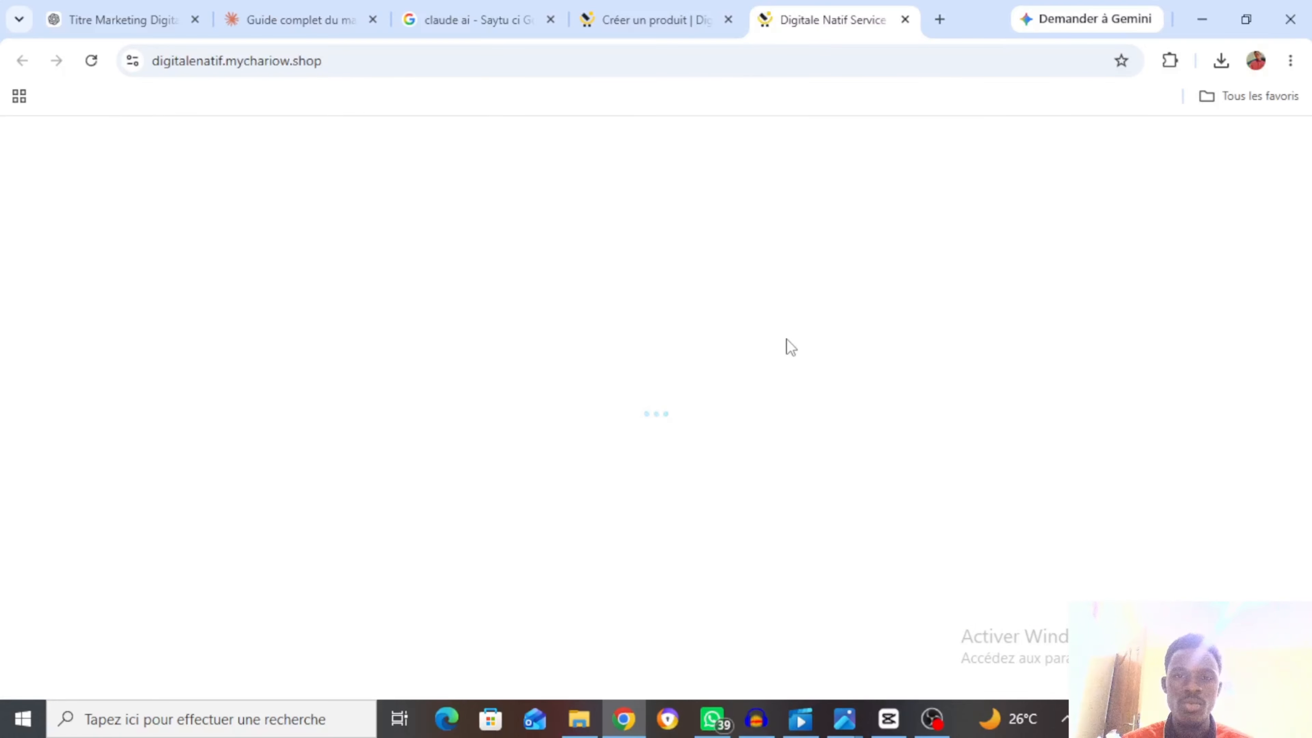
drag(1306, 235, 1293, 491)
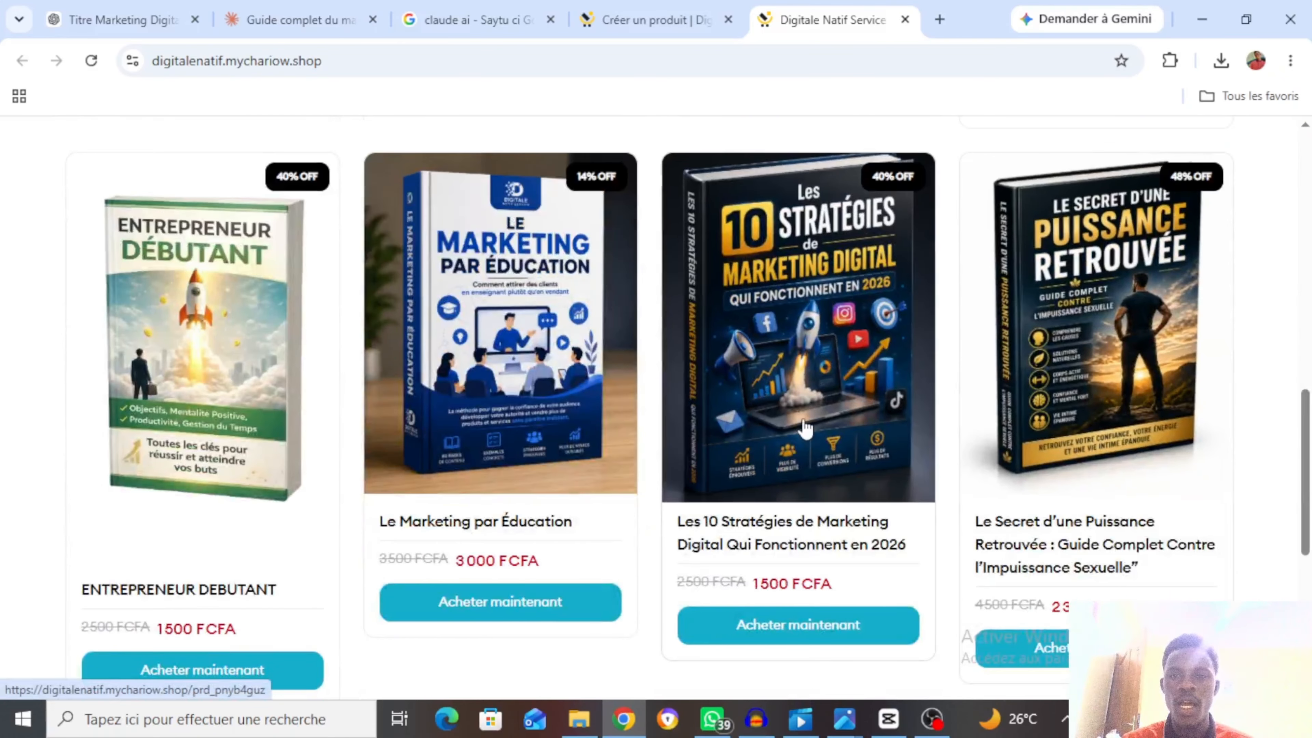